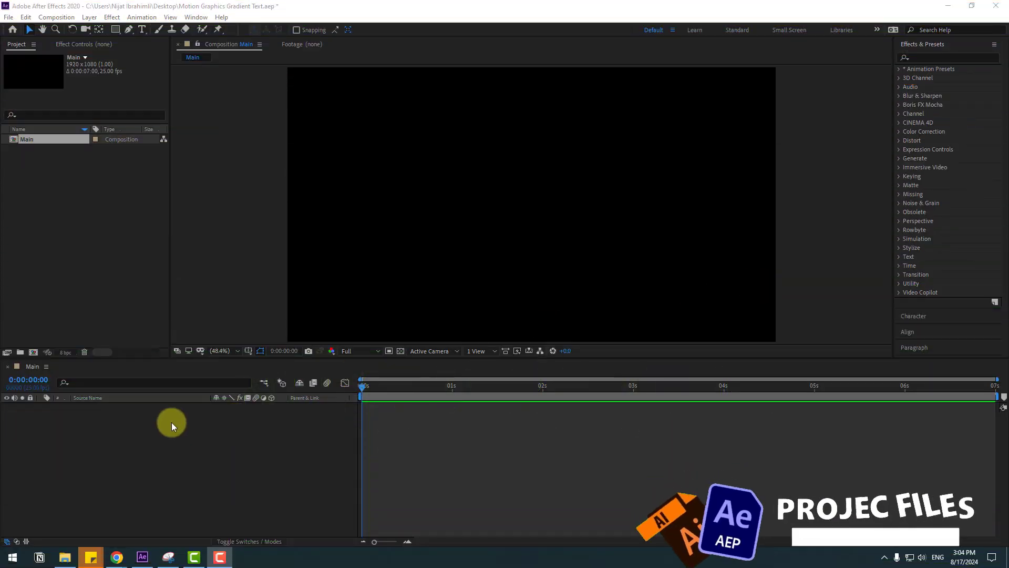
# Create a full-frame dark grey solid named BG and lock the layer.
pyautogui.rightClick(147, 436)
pyautogui.moveTo(209, 314)
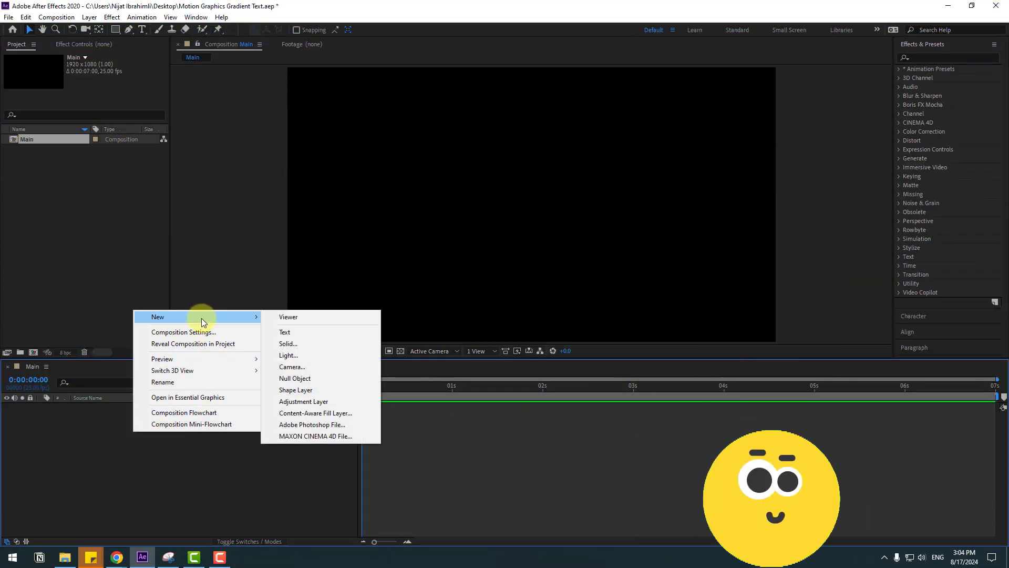
pyautogui.click(294, 342)
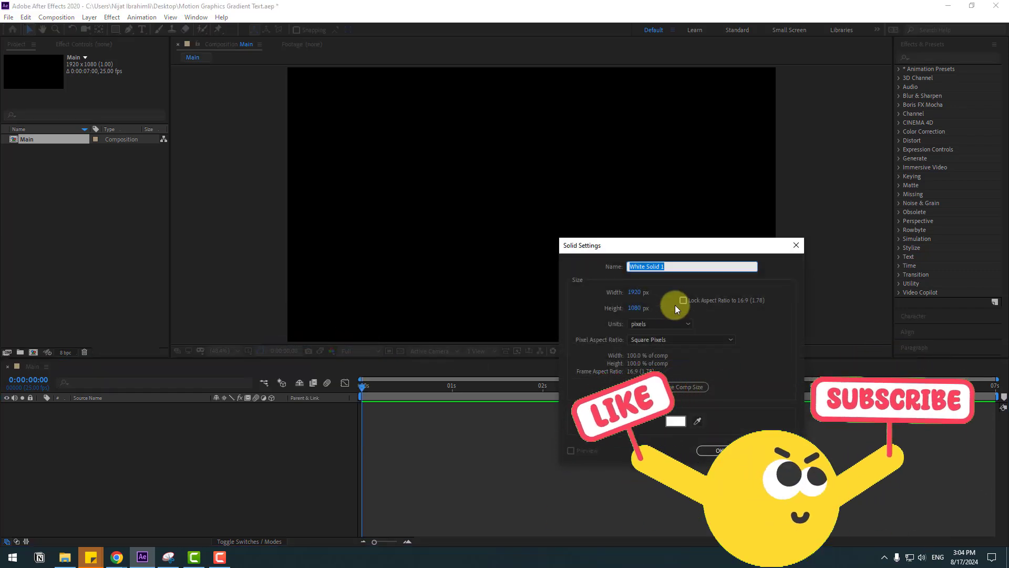
pyautogui.click(674, 421)
pyautogui.moveTo(322, 500); pyautogui.dragTo(277, 505)
pyautogui.press('Return')
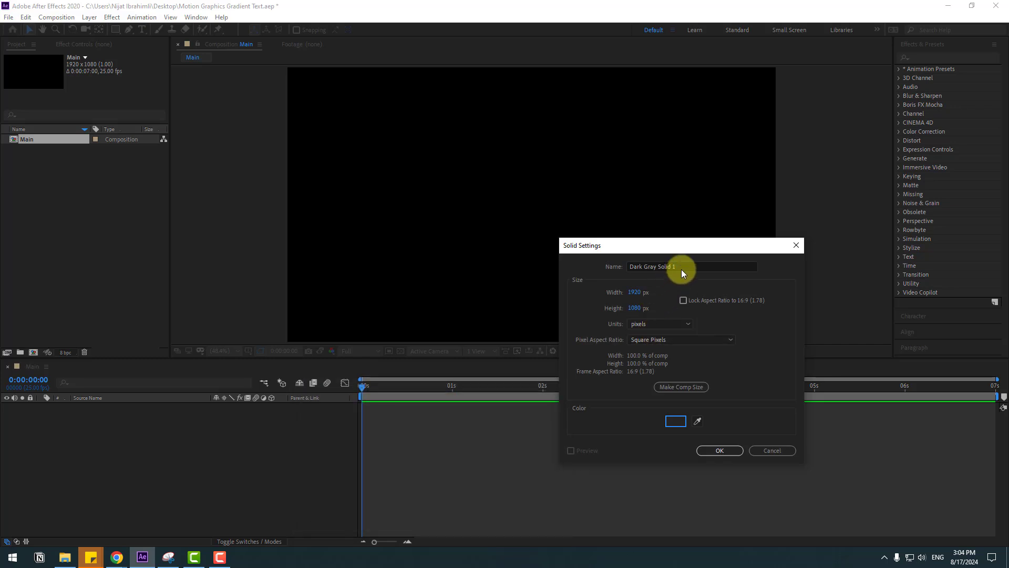
pyautogui.tripleClick(681, 270)
pyautogui.write('BG')
pyautogui.click(710, 451)
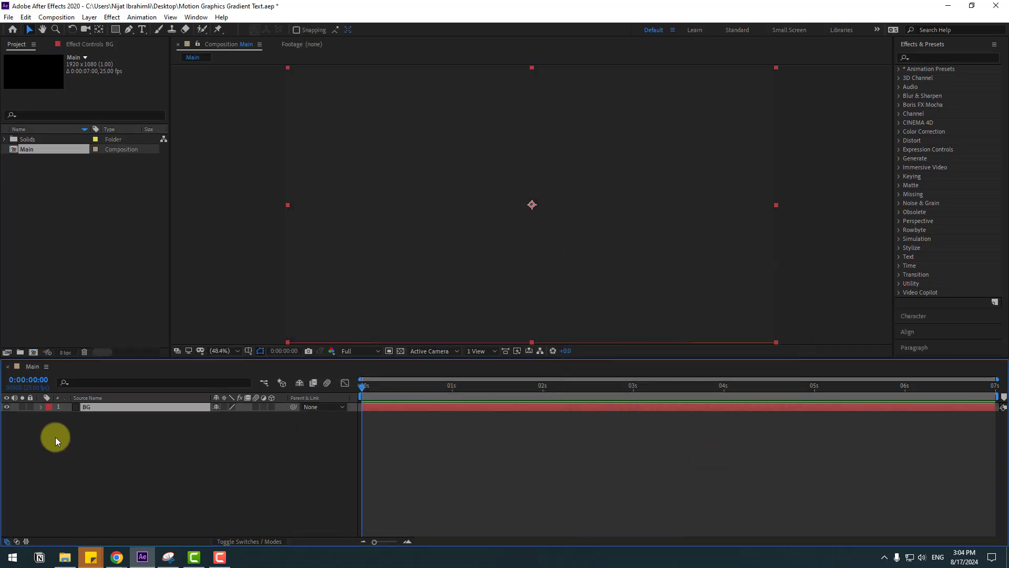
pyautogui.click(30, 408)
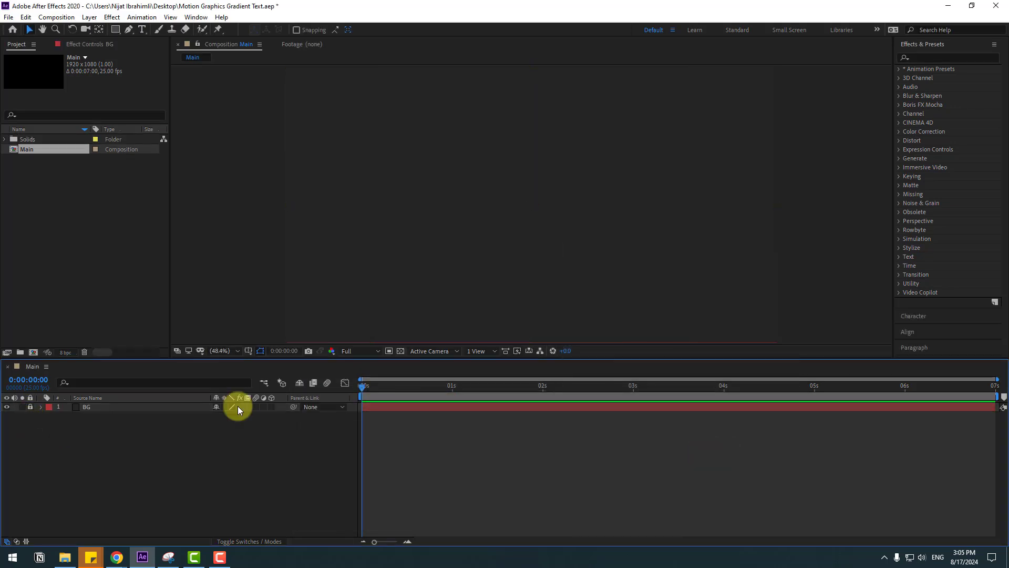
# Turn on the title/action safe guides and type a 'motion' text layer.
pyautogui.click(246, 351)
pyautogui.click(272, 364)
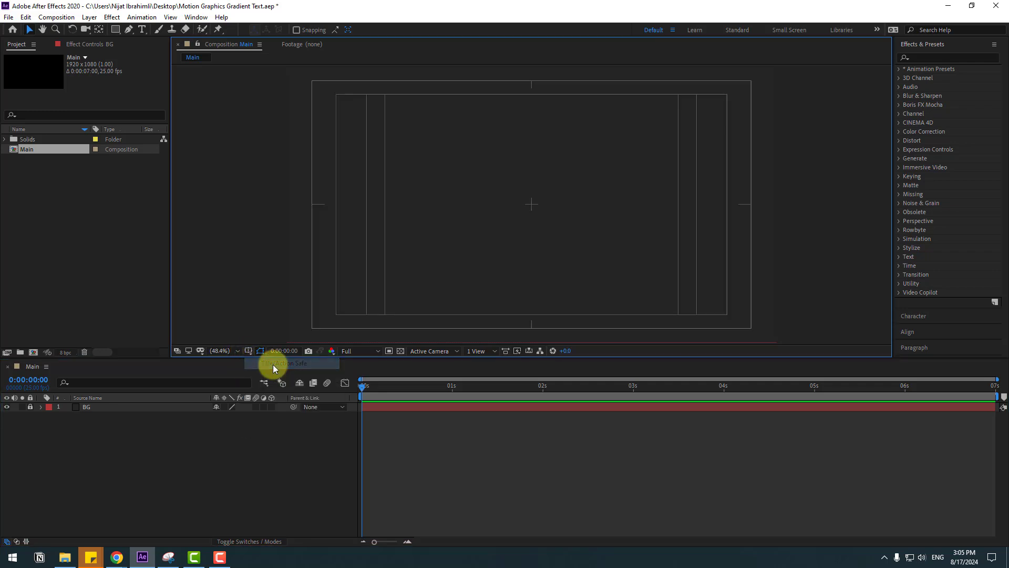
pyautogui.click(142, 30)
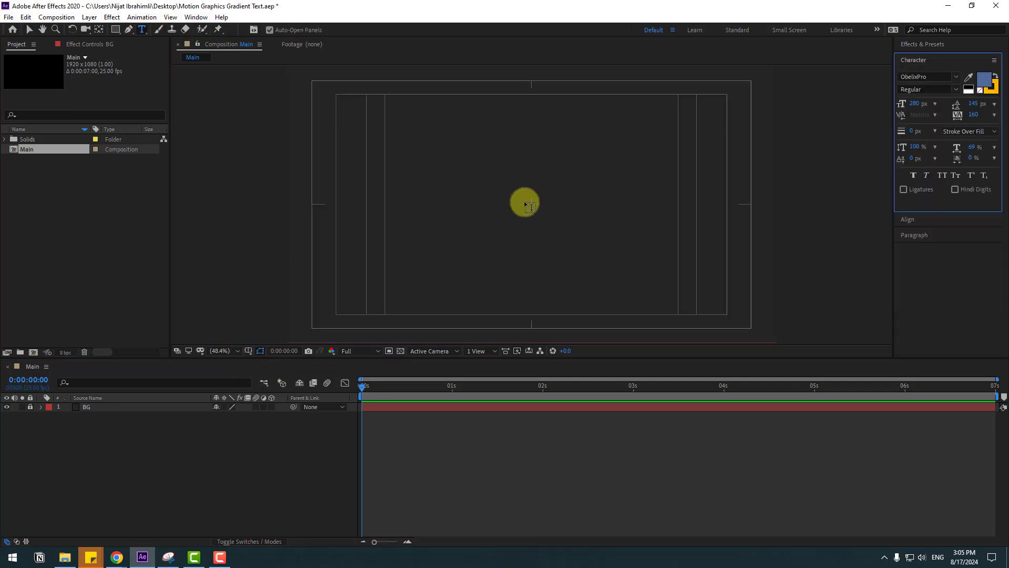
pyautogui.click(446, 174)
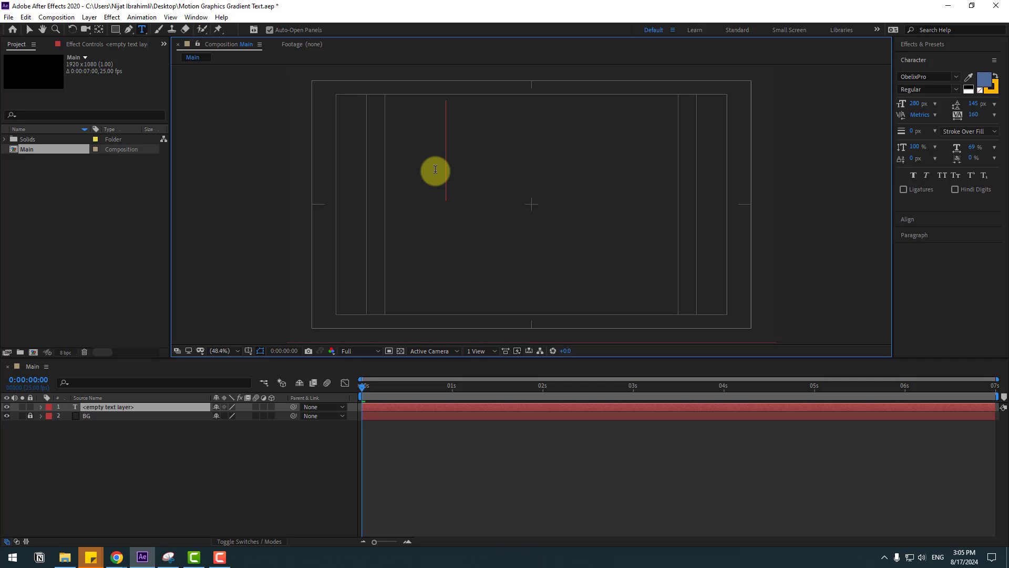
pyautogui.write('motion')
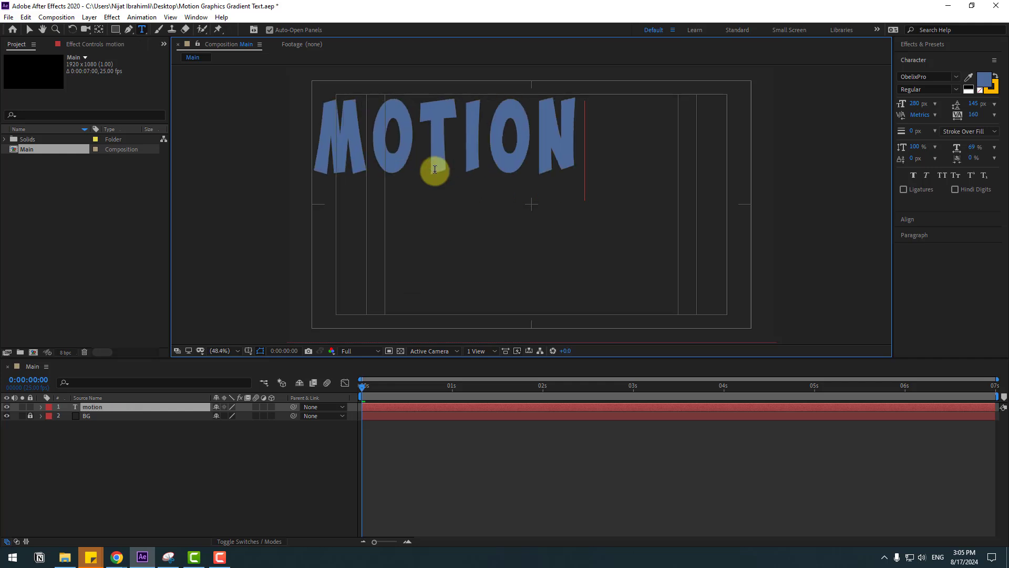
pyautogui.click(31, 30)
# Set tracking to 0, reposition MOTION, and centre its anchor point with Ctrl+Alt+Home.
pyautogui.click(994, 116)
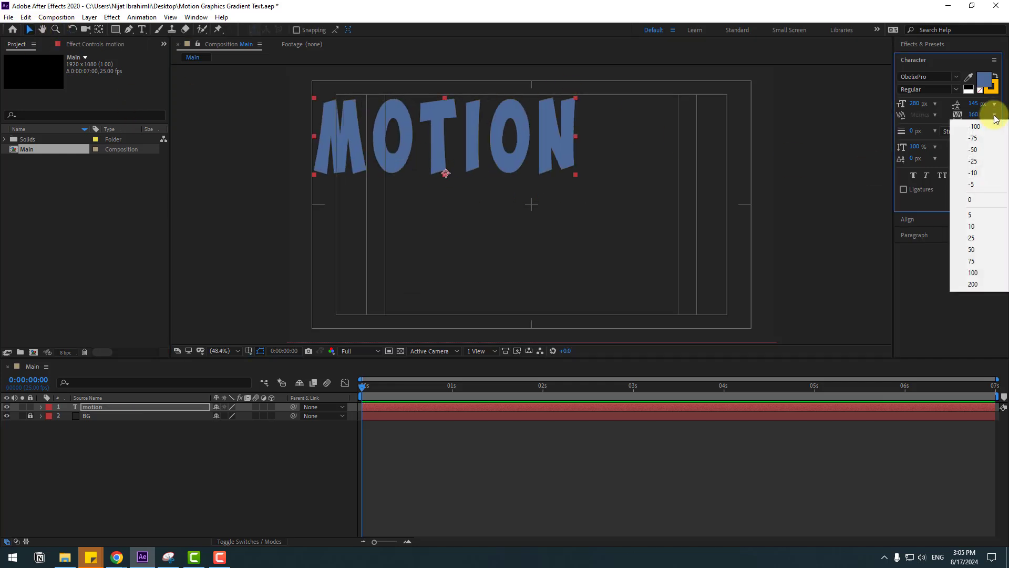
pyautogui.click(971, 200)
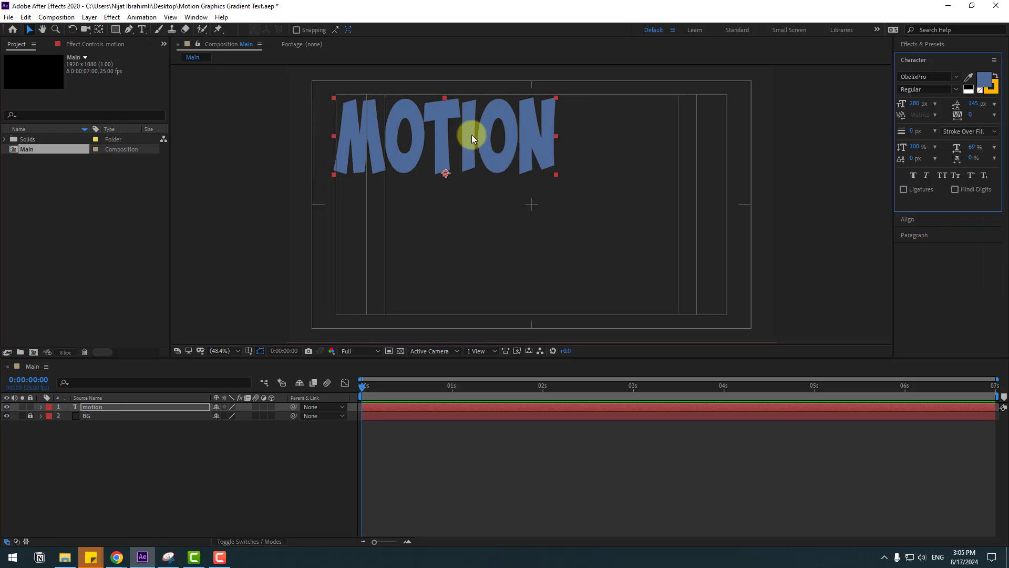
pyautogui.click(479, 159)
pyautogui.moveTo(479, 158); pyautogui.dragTo(501, 166)
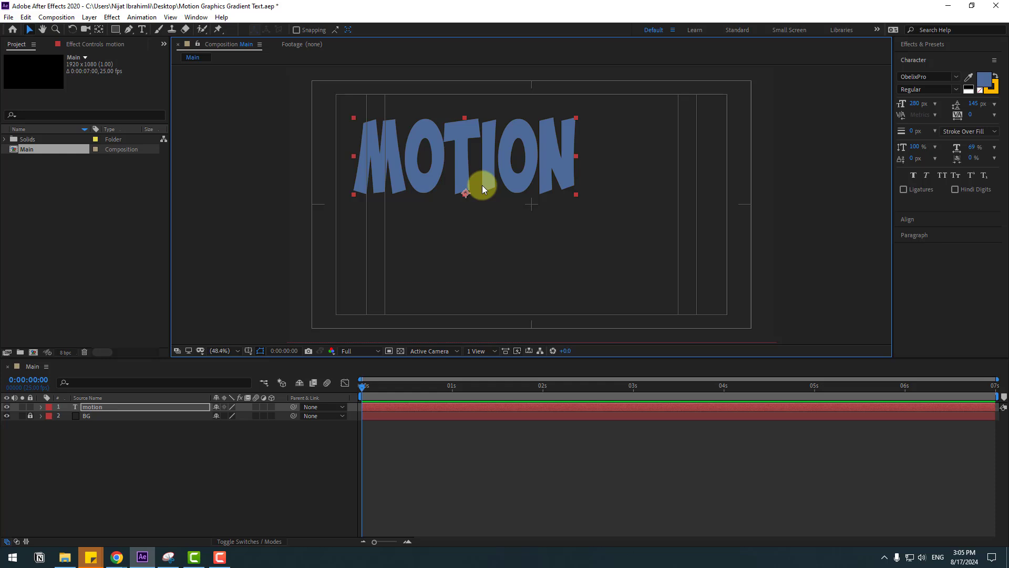
pyautogui.click(99, 30)
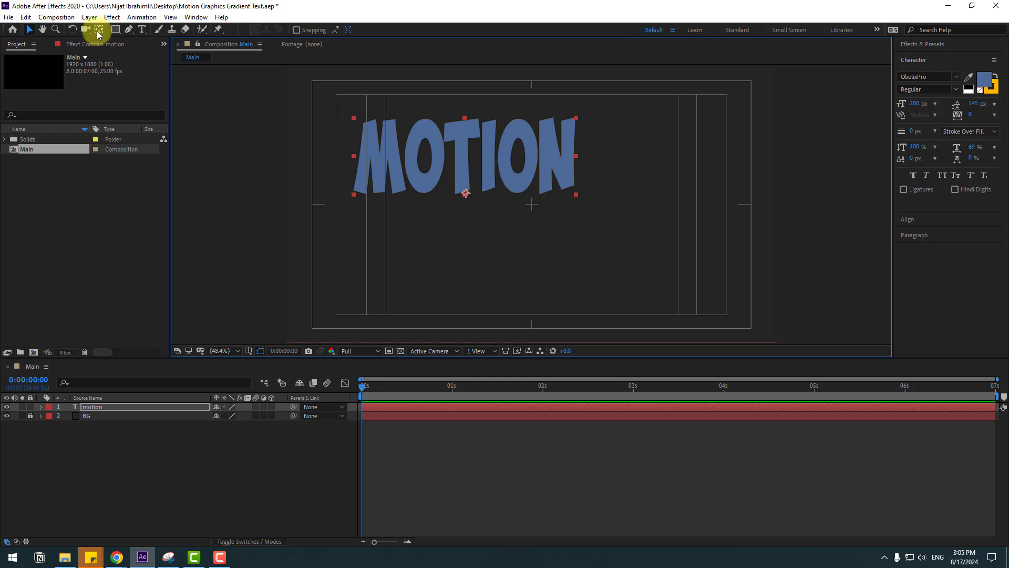
pyautogui.hotkey('ctrl', 'alt', 'Home')
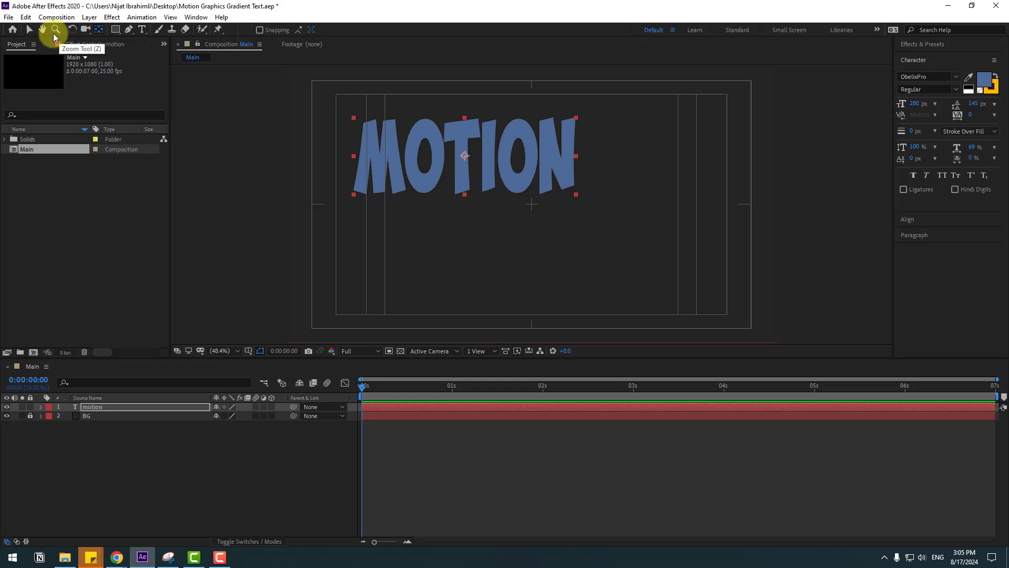
pyautogui.click(30, 32)
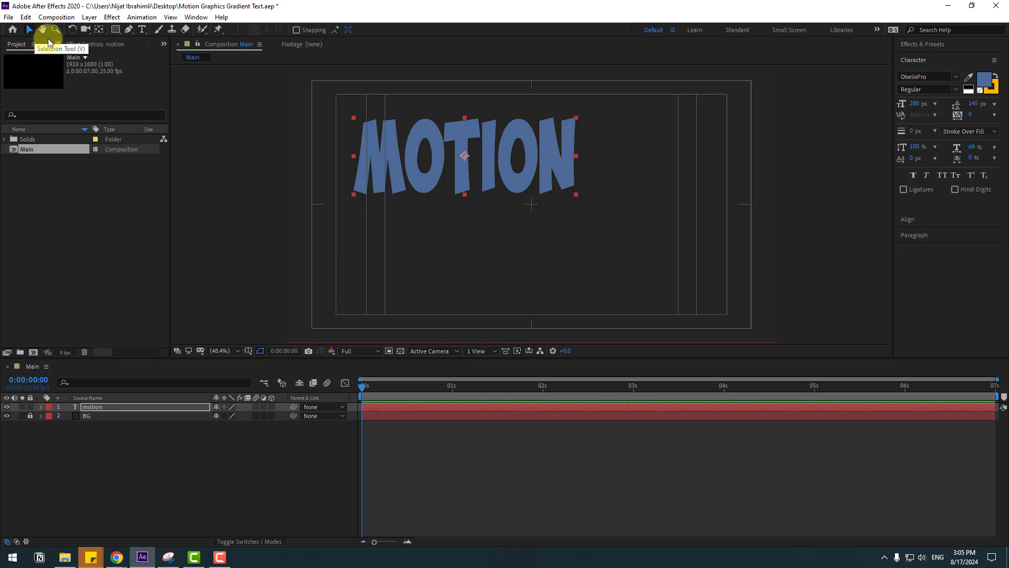
# Use the Align panel to centre the motion layer horizontally and vertically.
pyautogui.click(198, 19)
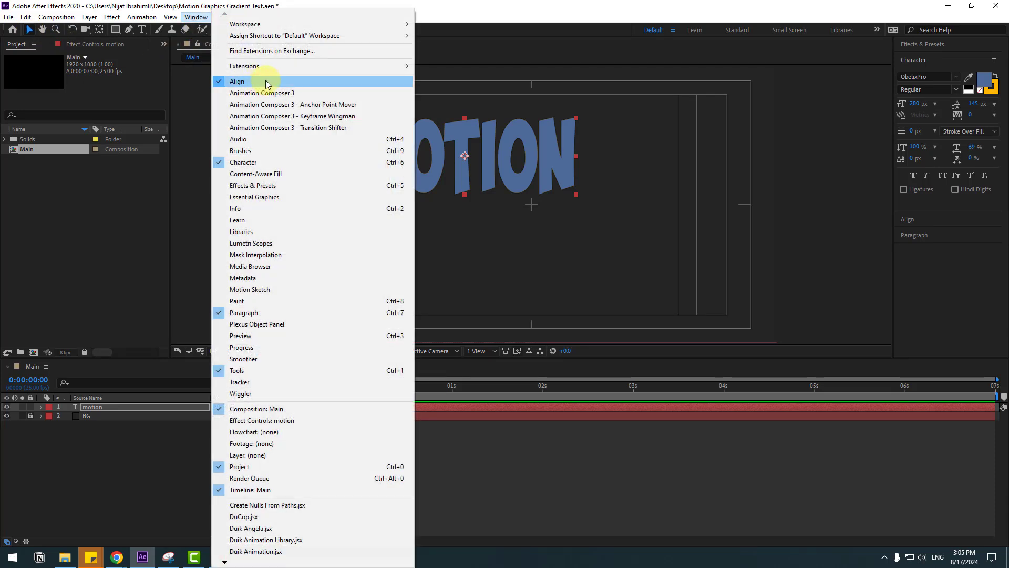
pyautogui.click(458, 154)
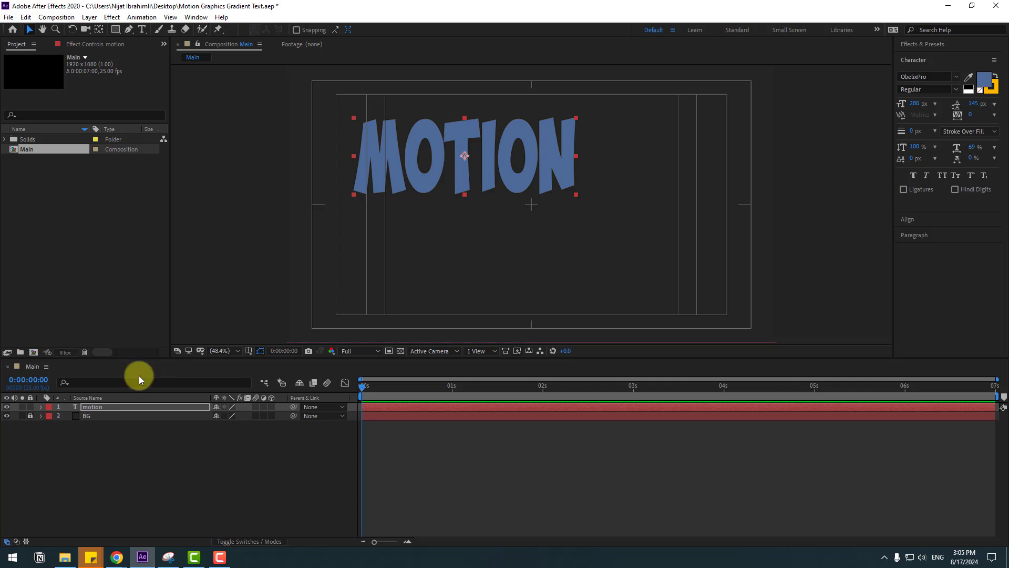
pyautogui.click(83, 407)
pyautogui.click(906, 221)
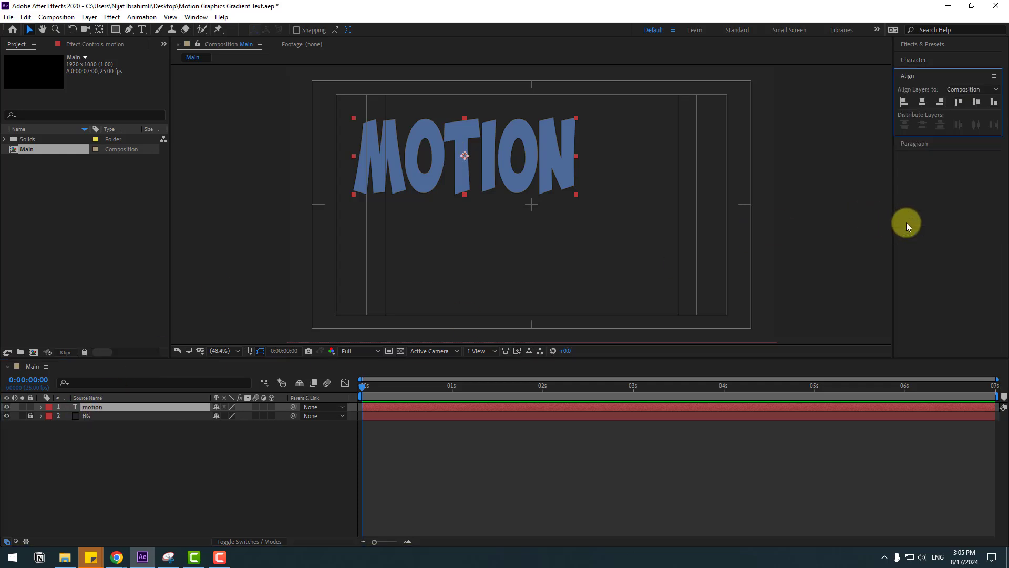
pyautogui.click(924, 102)
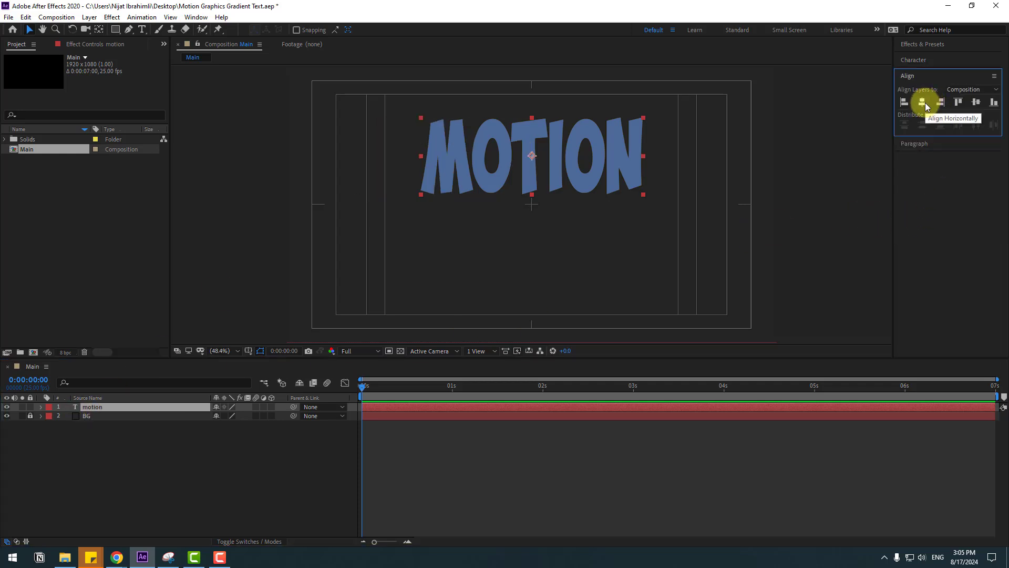
pyautogui.click(976, 103)
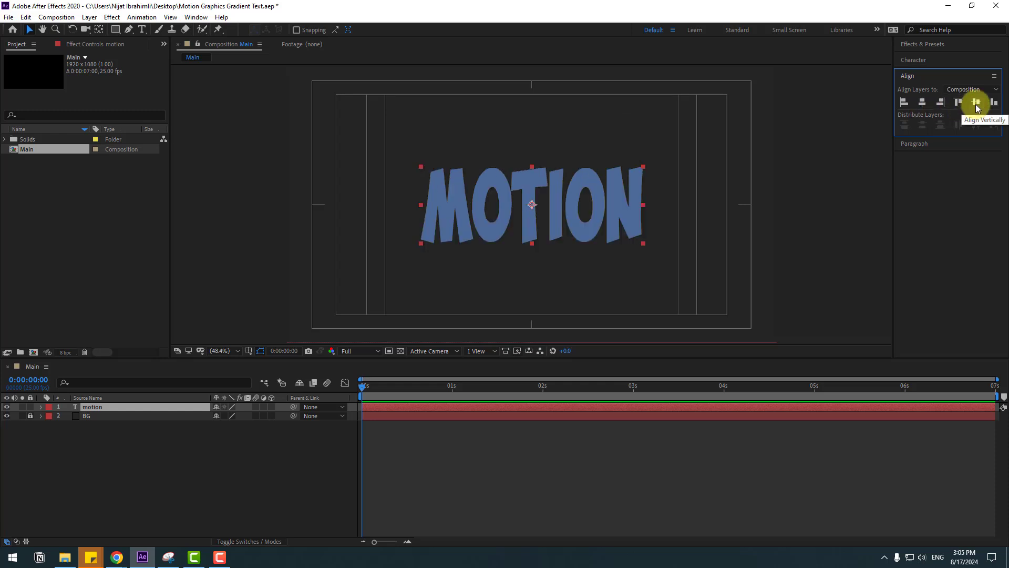
pyautogui.click(88, 467)
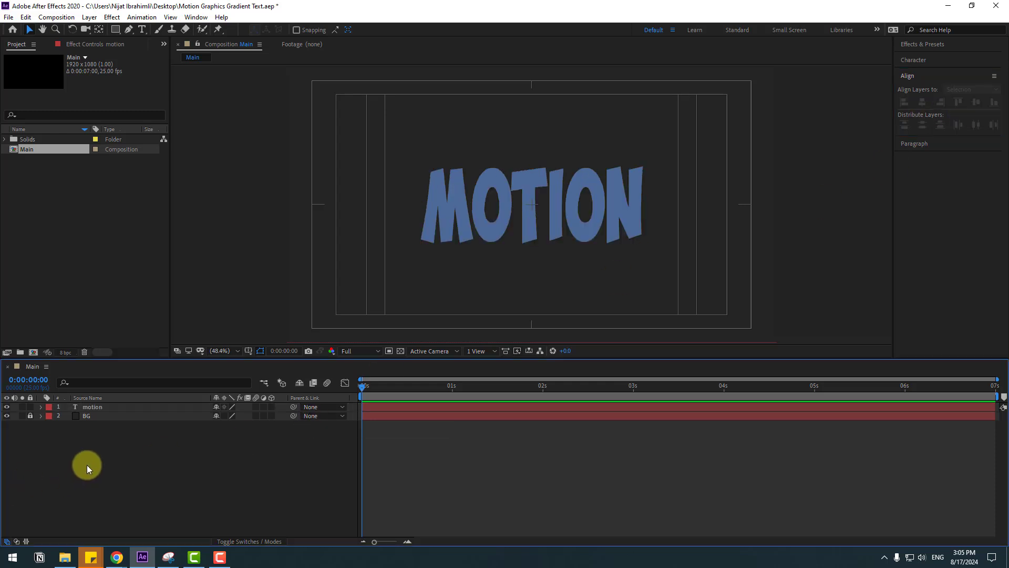
# Apply a Gradient Overlay layer style to the motion layer and open its Gradient Editor.
pyautogui.rightClick(93, 408)
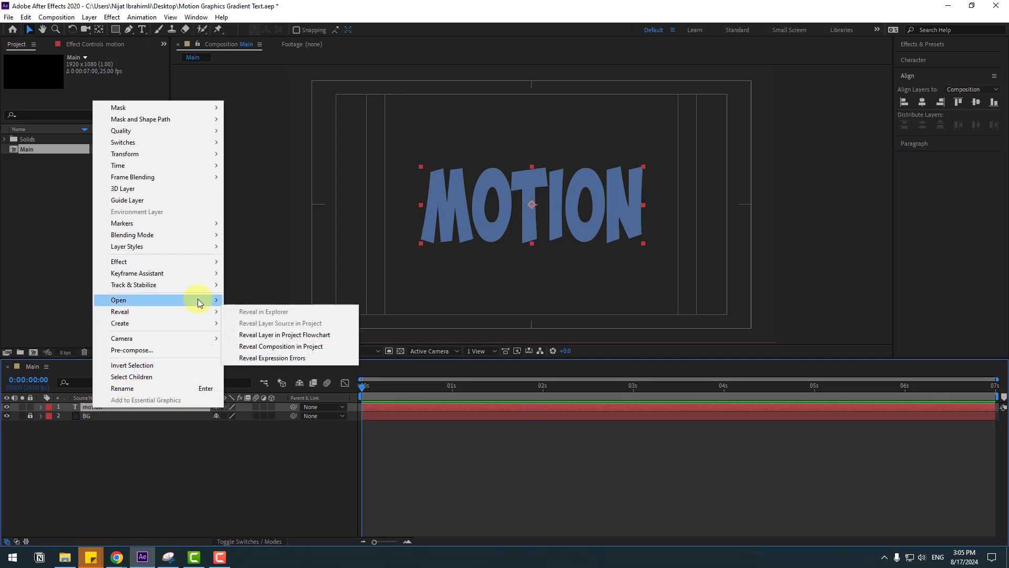
pyautogui.moveTo(196, 249)
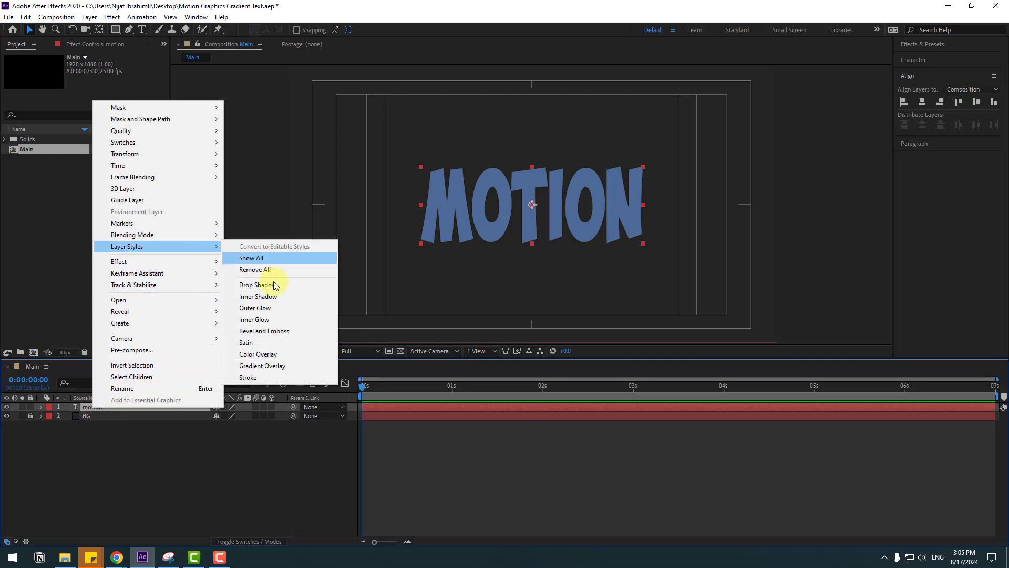
pyautogui.click(279, 365)
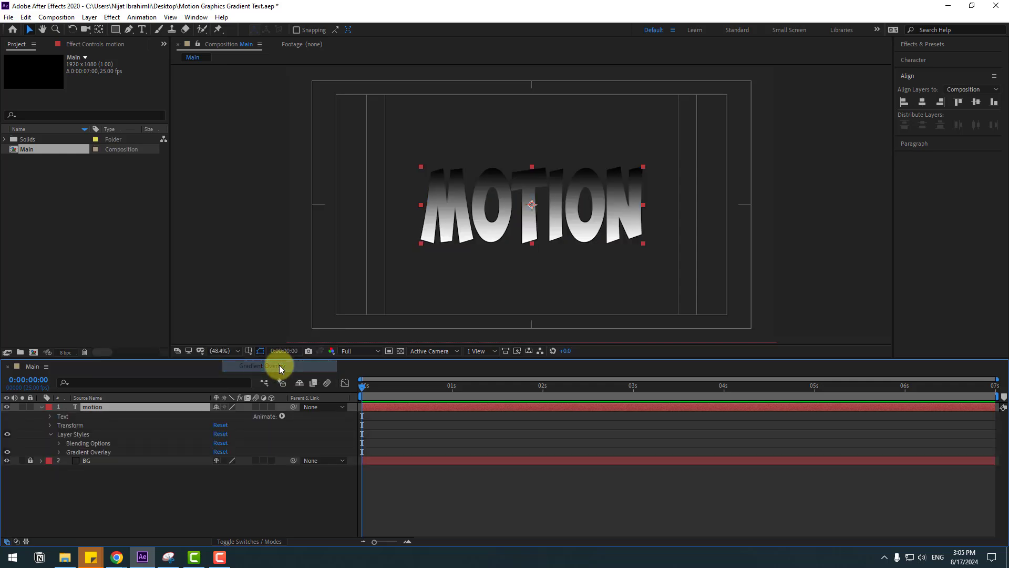
pyautogui.click(59, 453)
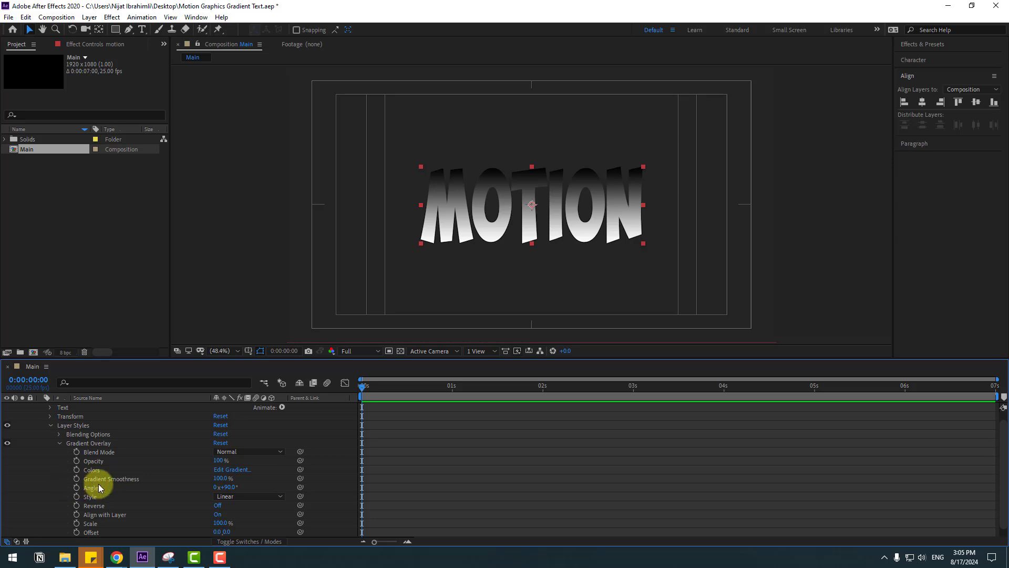
pyautogui.click(236, 470)
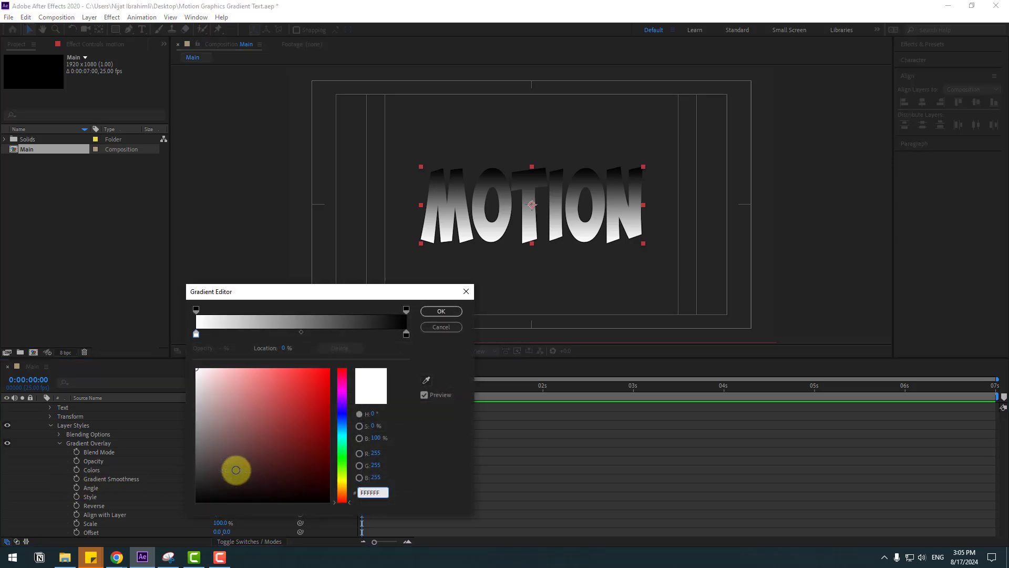
# Set the gradient's left colour stop to light blue 42ADFF.
pyautogui.click(195, 335)
pyautogui.click(341, 424)
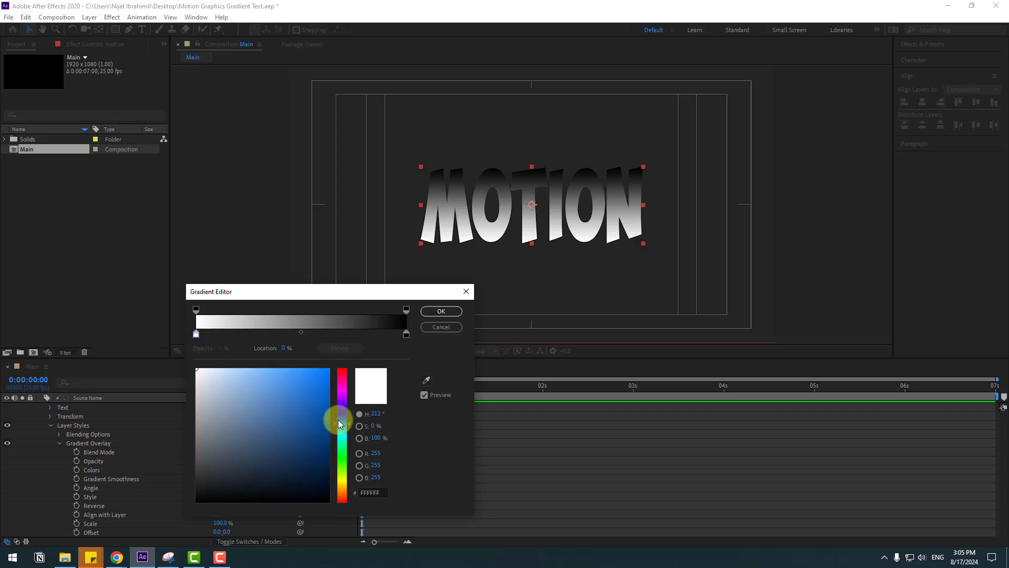
pyautogui.click(310, 378)
pyautogui.click(344, 426)
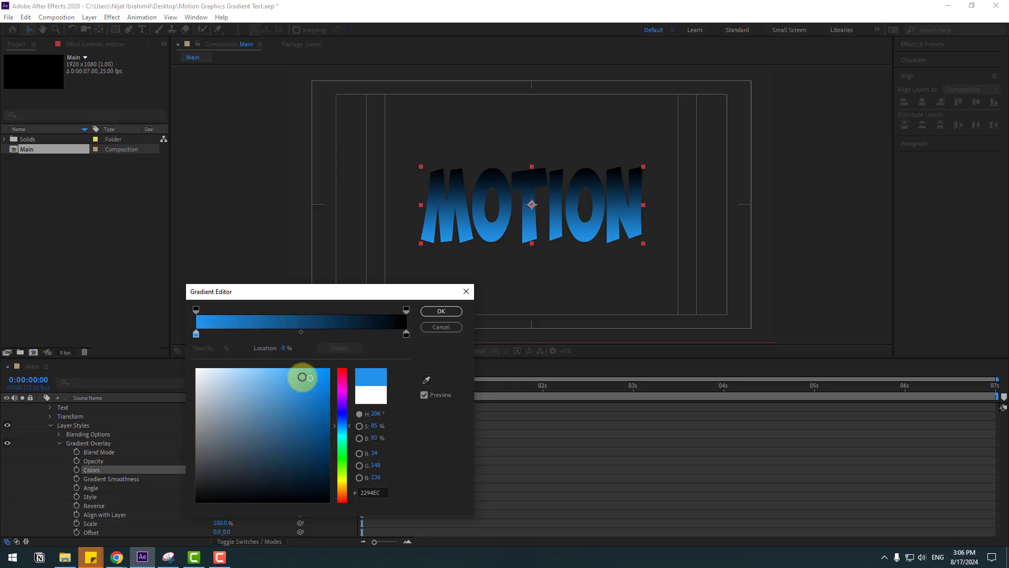
pyautogui.click(295, 368)
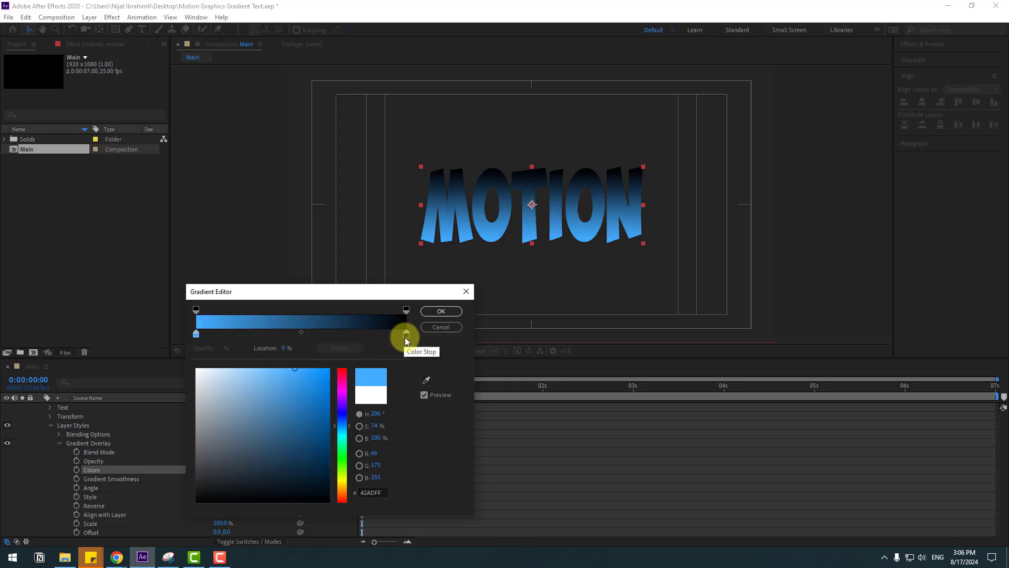
# Set the gradient's right colour stop to light blue 47BDFA.
pyautogui.click(407, 334)
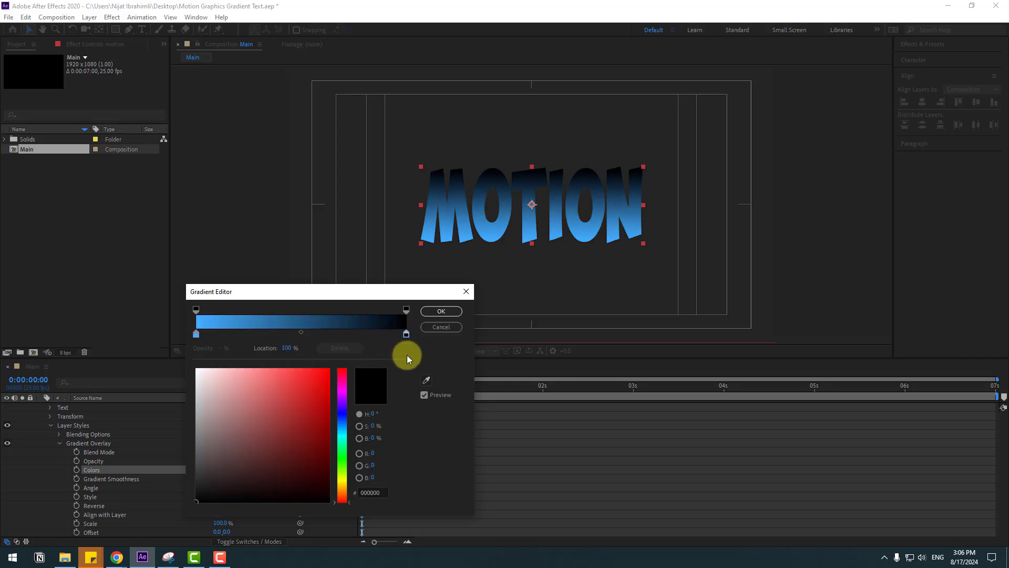
pyautogui.click(342, 428)
pyautogui.click(292, 370)
pyautogui.moveTo(291, 370); pyautogui.dragTo(292, 371)
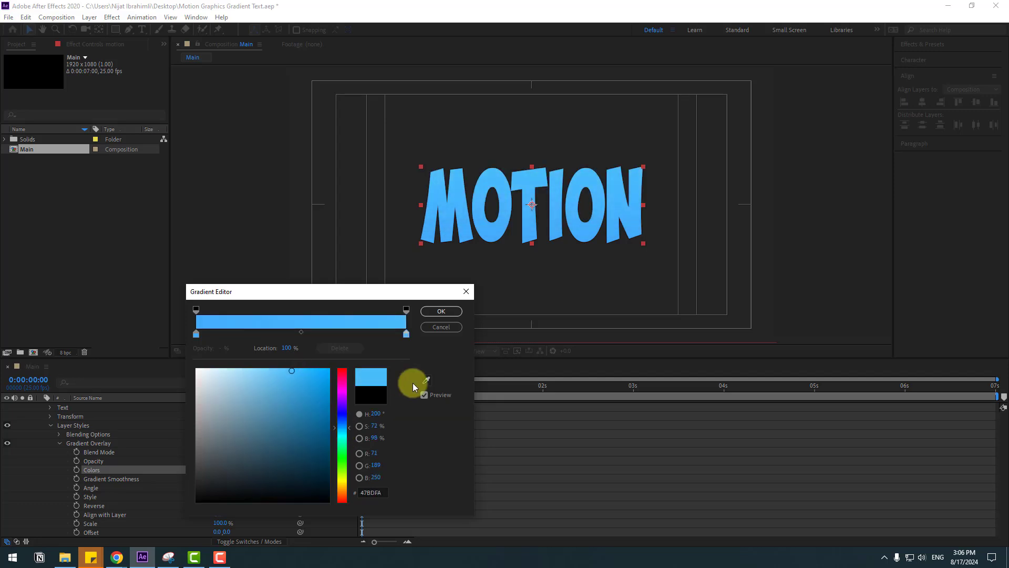
# Add a near-white middle stop at 46.3% and confirm the gradient.
pyautogui.click(300, 332)
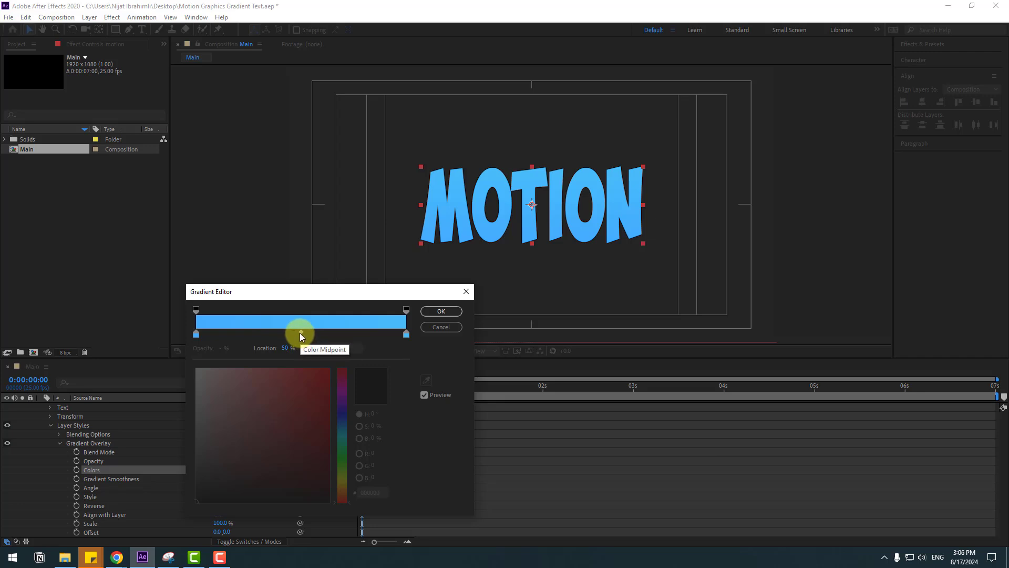
pyautogui.click(293, 333)
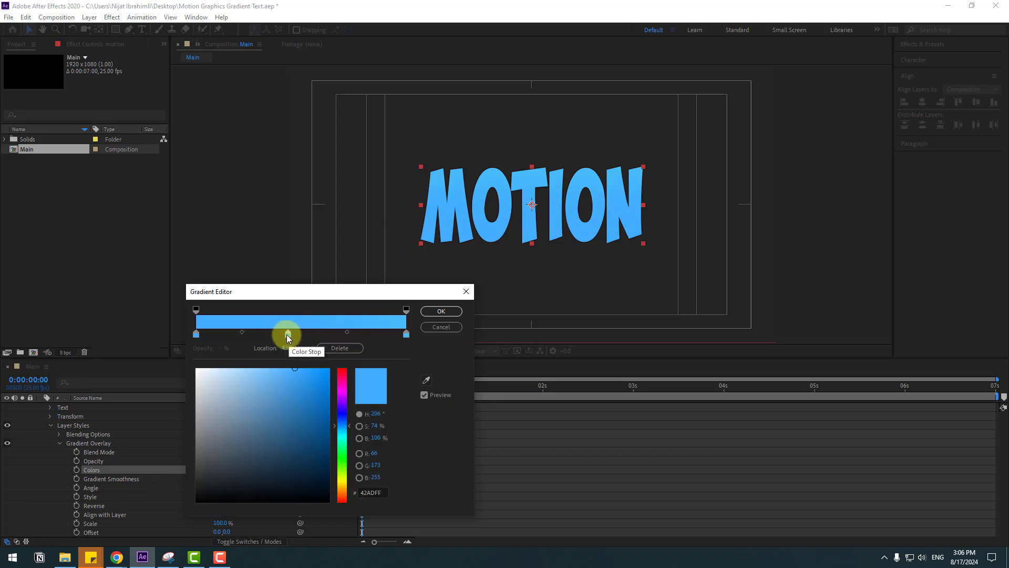
pyautogui.moveTo(293, 373); pyautogui.dragTo(200, 369)
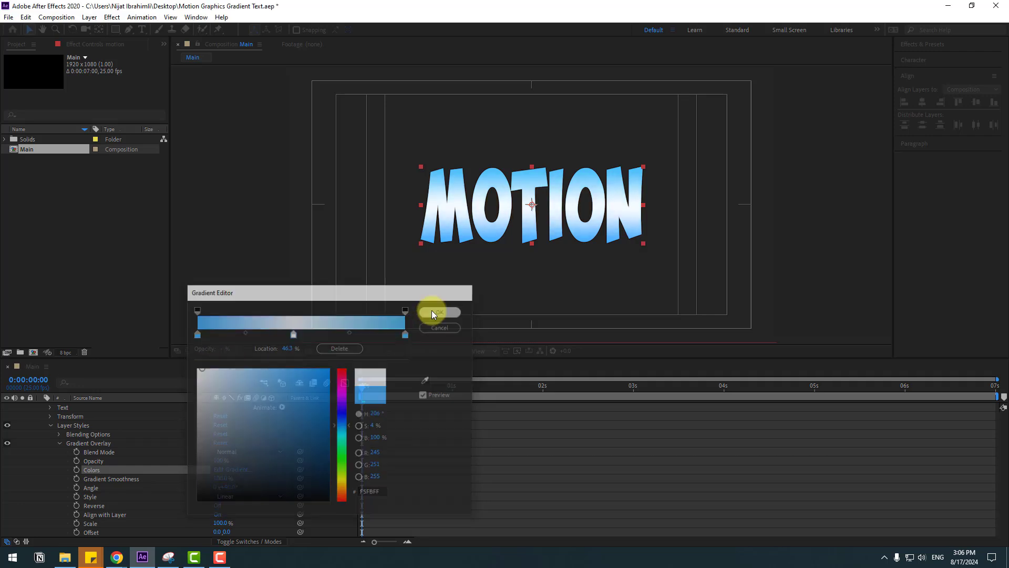
pyautogui.click(431, 311)
pyautogui.scroll(-1, 150, 486)
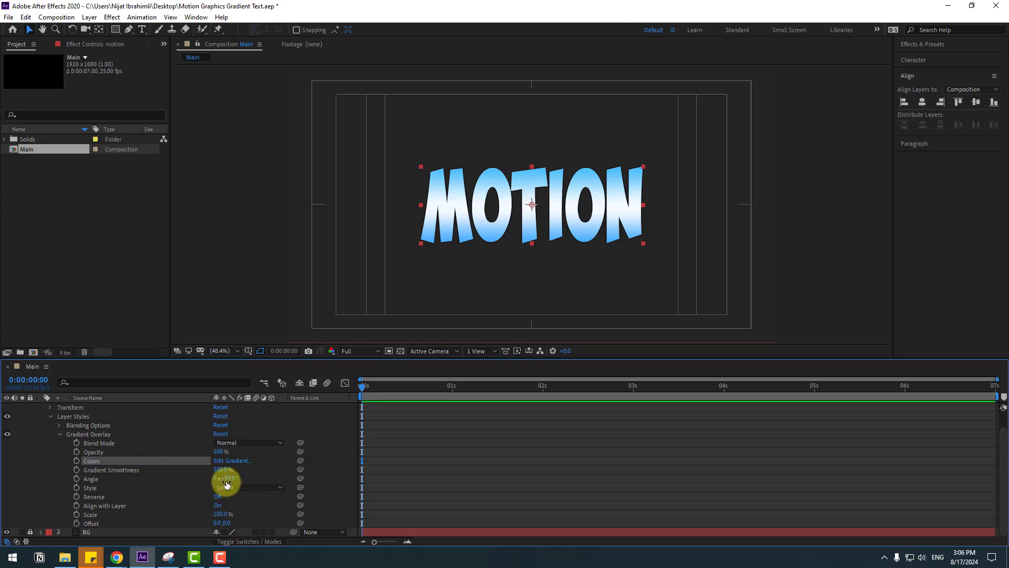
# Set the gradient overlay to 68° angle, 86% scale, 18% smoothness and offset 0,-33.
pyautogui.moveTo(228, 482)
pyautogui.mouseDown()
pyautogui.moveTo(235, 475)
pyautogui.moveTo(219, 477)
pyautogui.mouseUp()
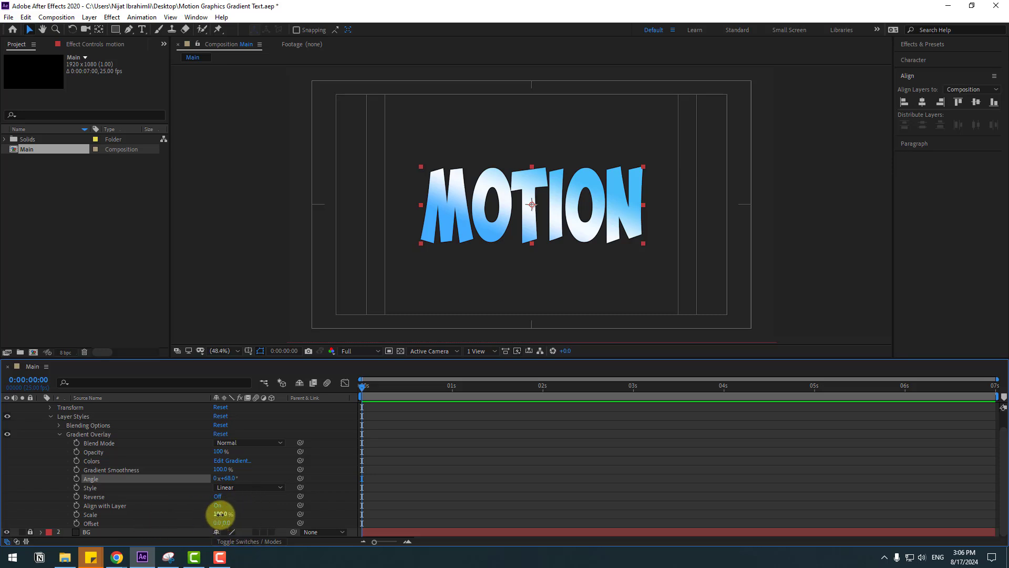
pyautogui.moveTo(218, 513)
pyautogui.mouseDown()
pyautogui.moveTo(196, 513)
pyautogui.moveTo(208, 511)
pyautogui.mouseUp()
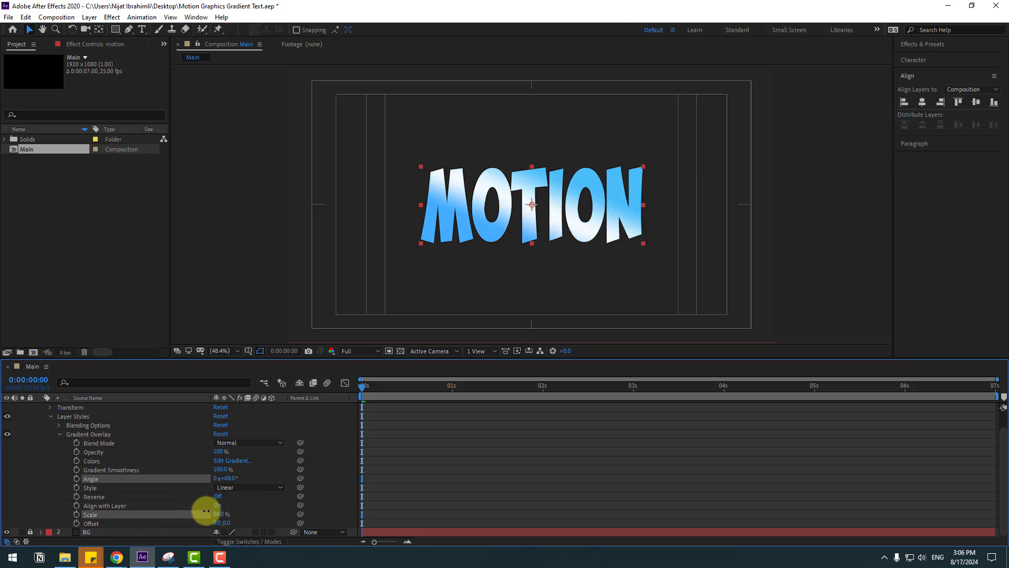
pyautogui.moveTo(220, 469); pyautogui.dragTo(179, 464)
pyautogui.moveTo(226, 523)
pyautogui.mouseDown()
pyautogui.moveTo(234, 523)
pyautogui.moveTo(198, 520)
pyautogui.moveTo(226, 518)
pyautogui.mouseUp()
# Recolour the gradient's middle stop to C9E0F2 and collapse the text layer.
pyautogui.click(224, 461)
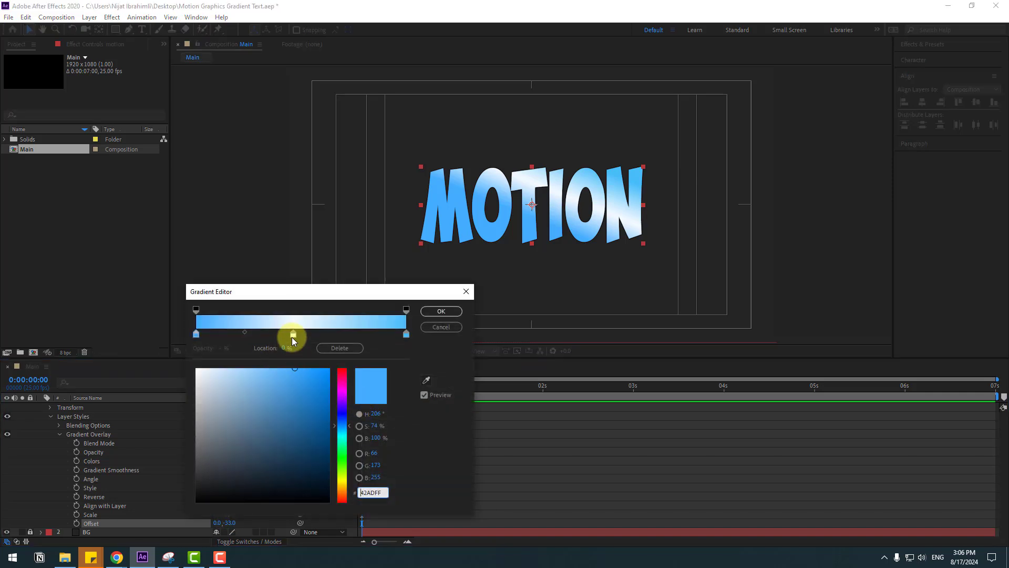
pyautogui.click(293, 335)
pyautogui.moveTo(228, 383)
pyautogui.mouseDown()
pyautogui.moveTo(207, 376)
pyautogui.moveTo(223, 374)
pyautogui.mouseUp()
pyautogui.click(441, 311)
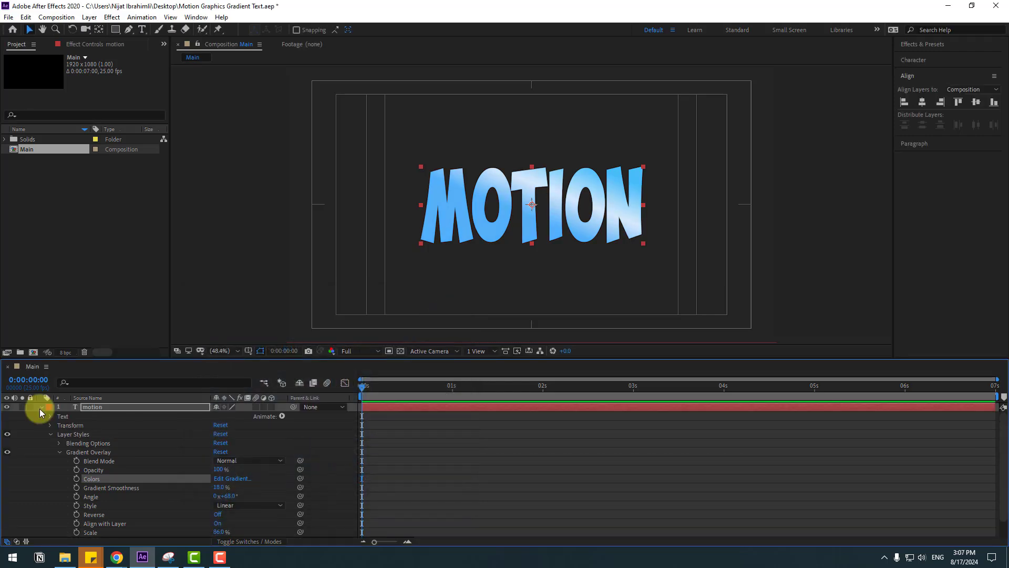
pyautogui.click(40, 408)
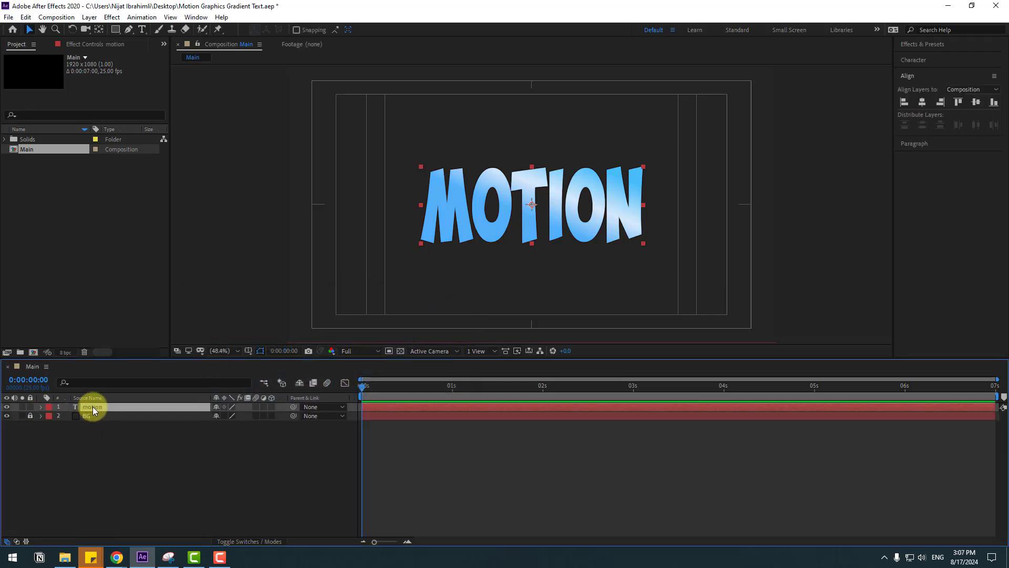
# Add a Stroke layer style to the MOTION text and expand its settings.
pyautogui.rightClick(92, 406)
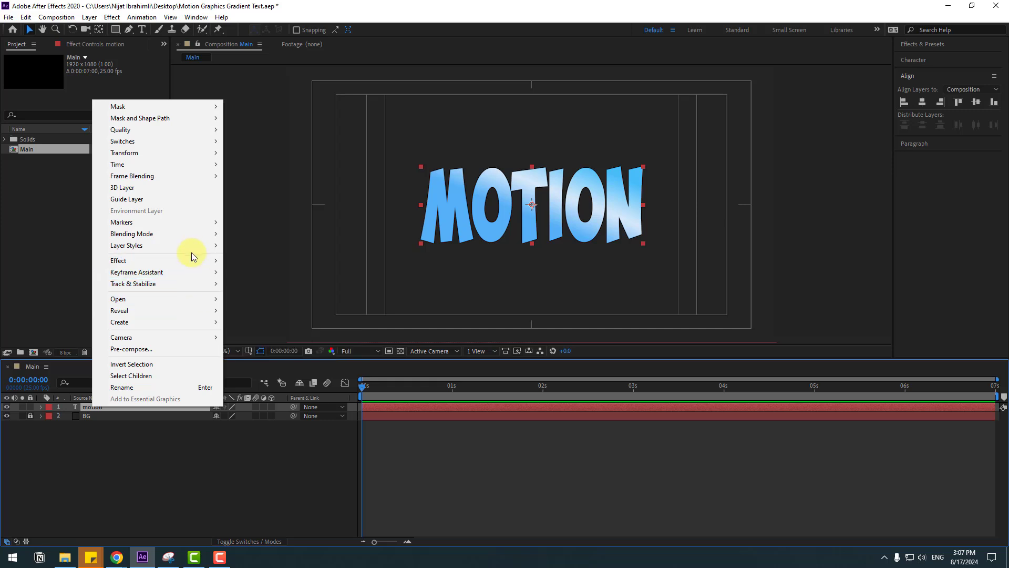
pyautogui.moveTo(194, 245)
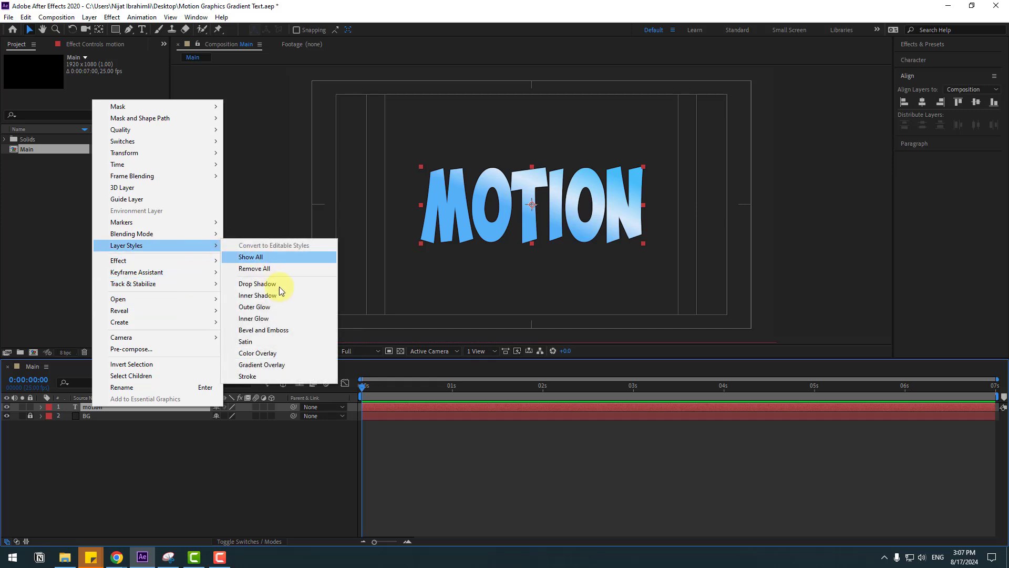
pyautogui.click(254, 376)
pyautogui.scroll(-1, 174, 465)
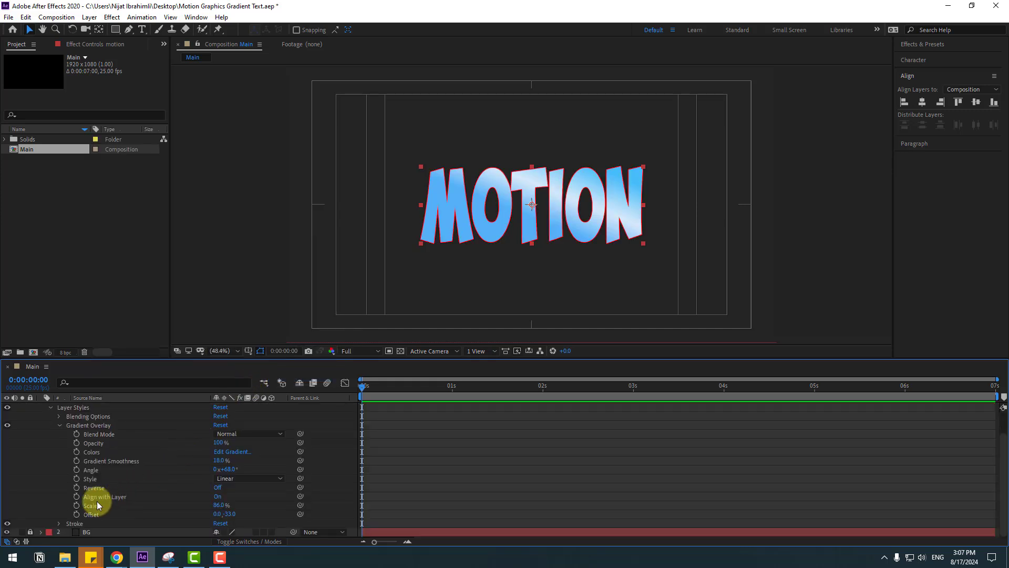
pyautogui.click(58, 524)
pyautogui.scroll(-4, 50, 500)
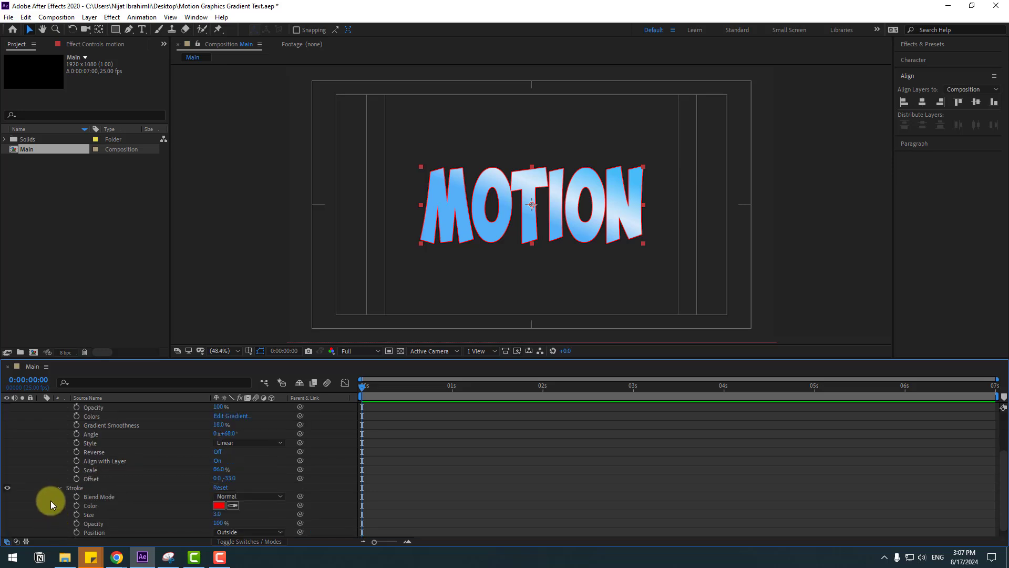
pyautogui.scroll(-1, 50, 500)
# Make the stroke white with a size of about 11 pixels.
pyautogui.click(215, 495)
pyautogui.moveTo(399, 428); pyautogui.dragTo(255, 349)
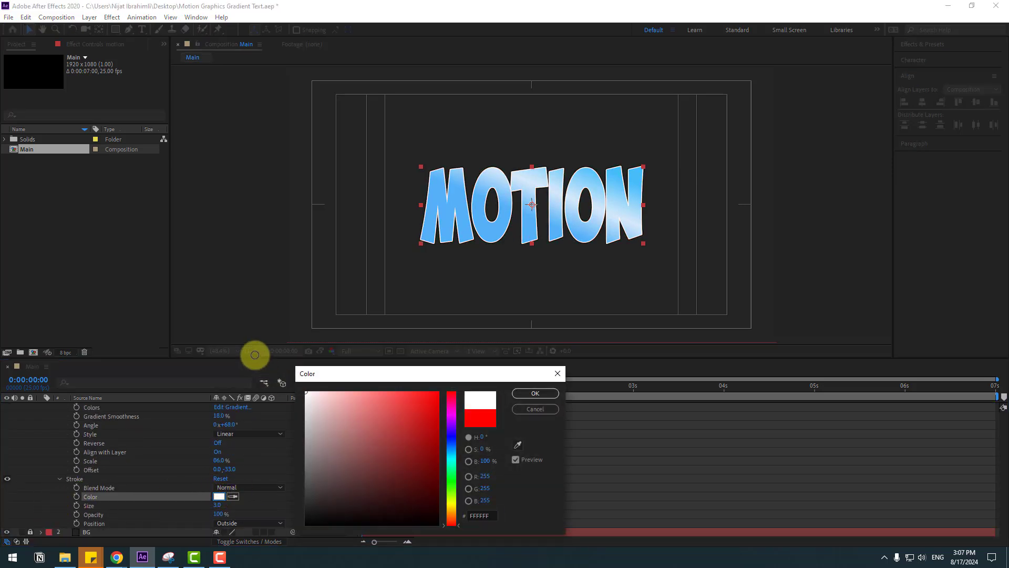
pyautogui.click(518, 394)
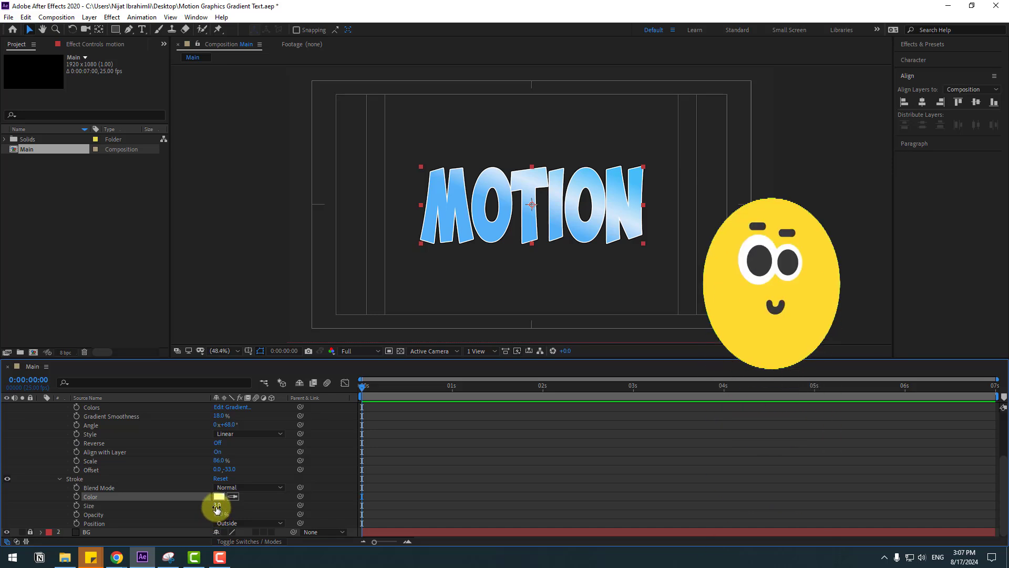
pyautogui.moveTo(219, 505); pyautogui.dragTo(248, 492)
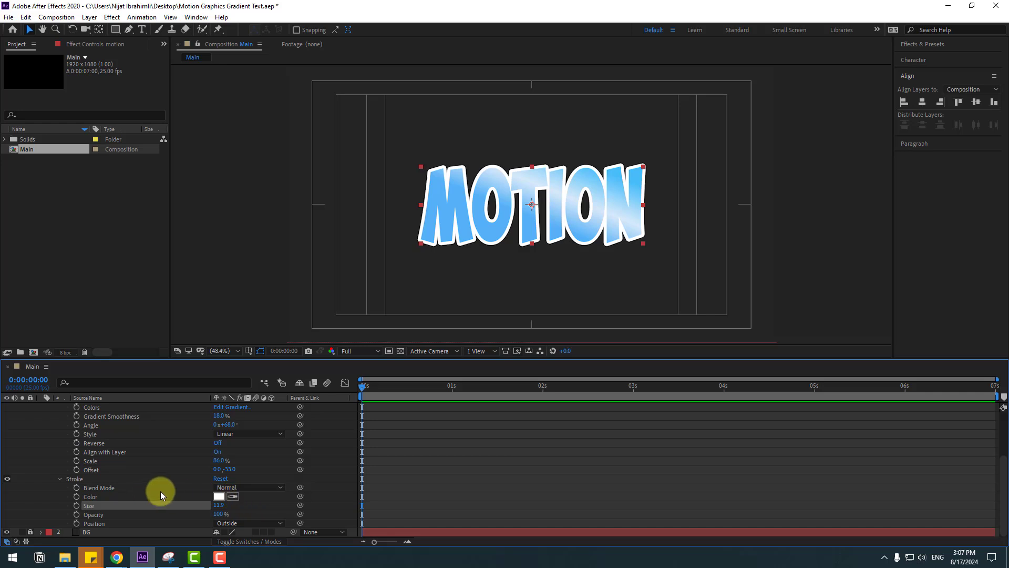
pyautogui.scroll(10, 131, 486)
# Duplicate the motion text layer and rename the copy Graphics.
pyautogui.click(41, 407)
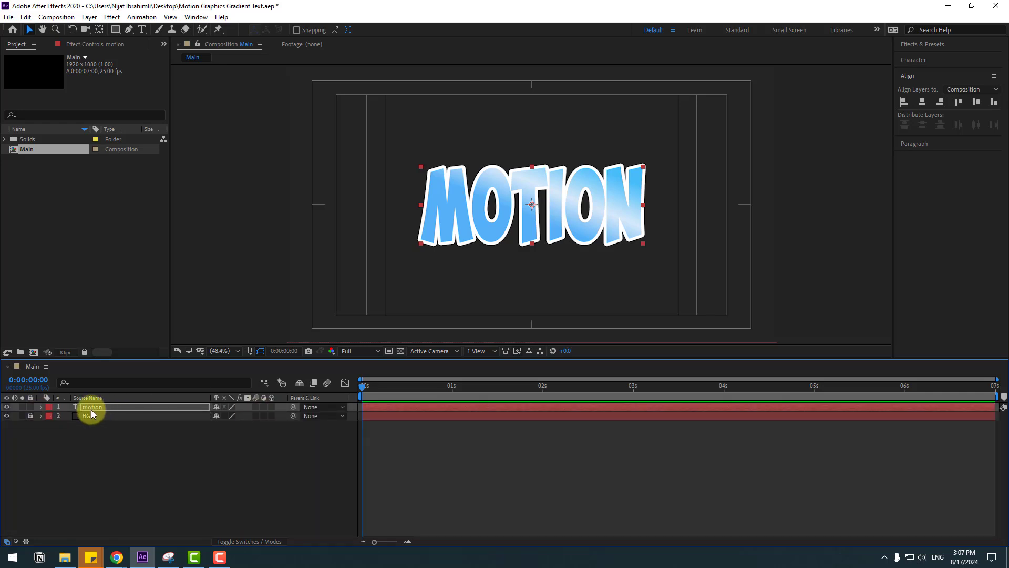
pyautogui.press('Return')
pyautogui.hotkey('ctrl', 'd')
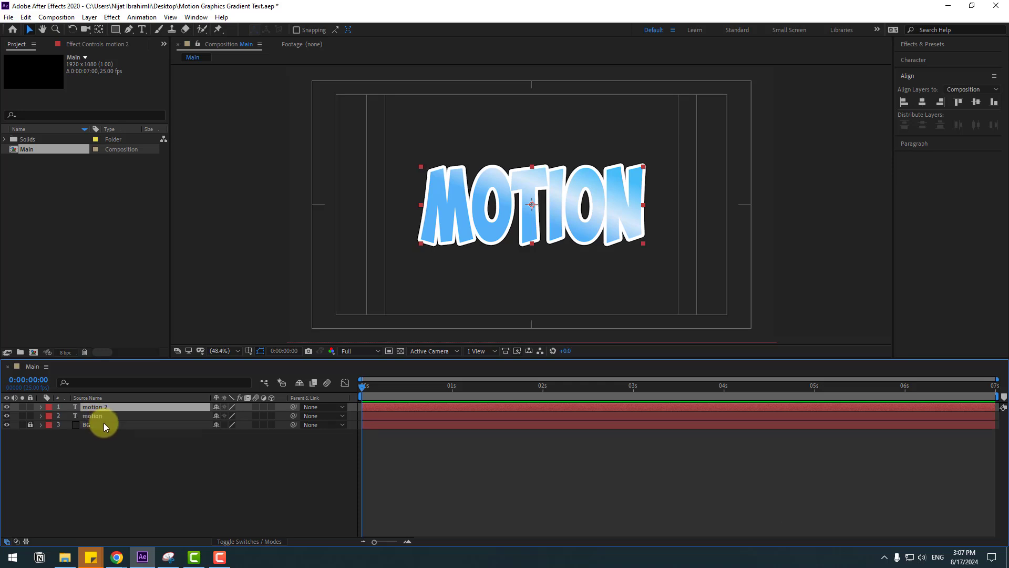
pyautogui.click(96, 416)
pyautogui.click(112, 409)
pyautogui.press('Return')
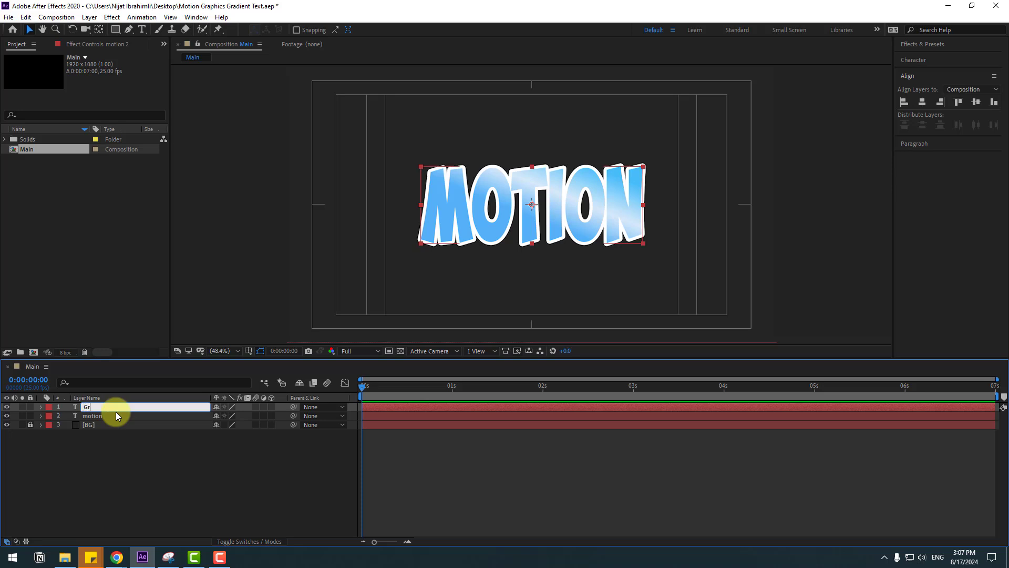
pyautogui.write('Graphics')
pyautogui.press('Return')
# Move the motion layer above Graphics and pre-compose it as TEXT-1.
pyautogui.click(116, 413)
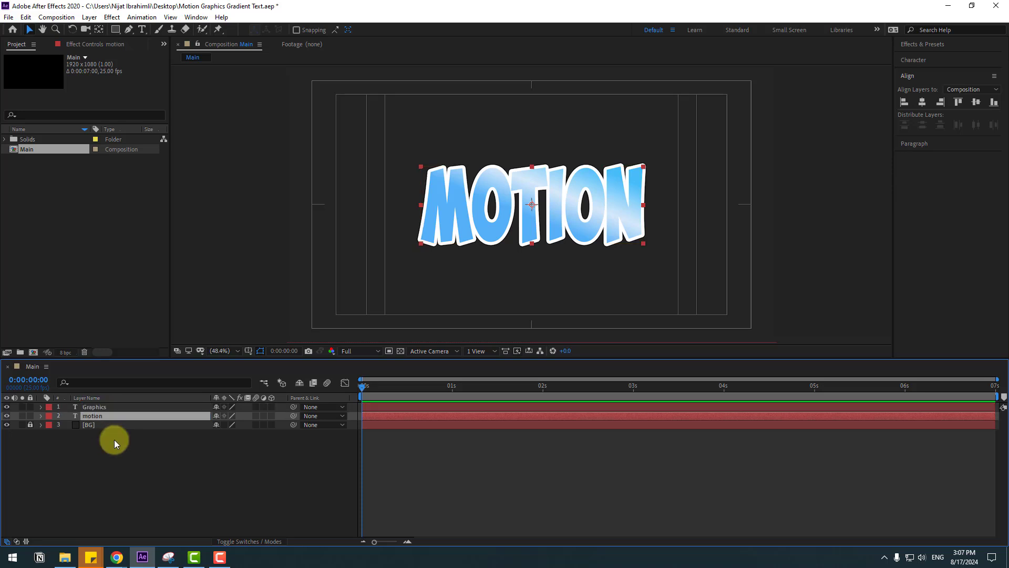
pyautogui.moveTo(93, 415); pyautogui.dragTo(99, 405)
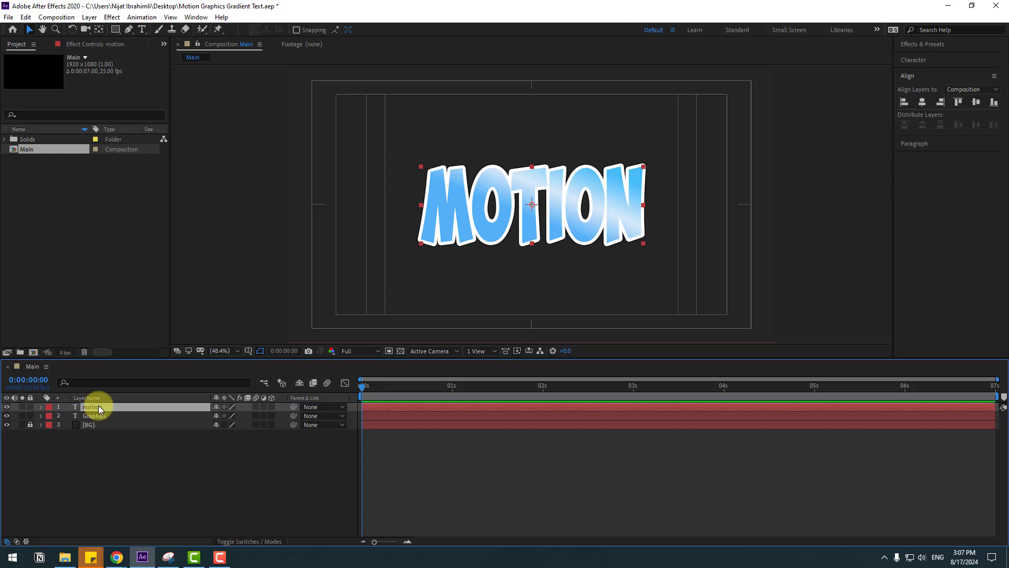
pyautogui.rightClick(95, 408)
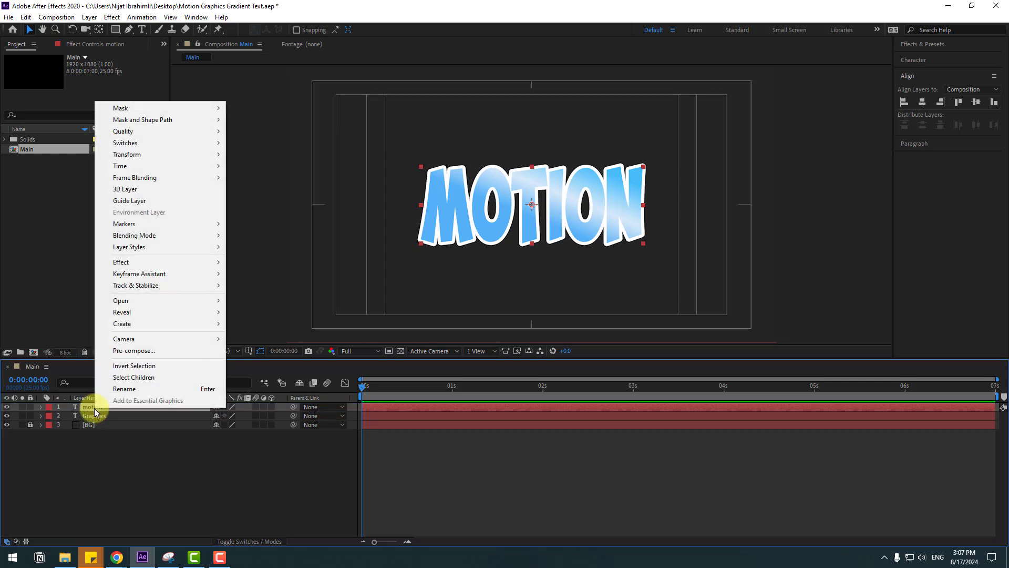
pyautogui.click(149, 352)
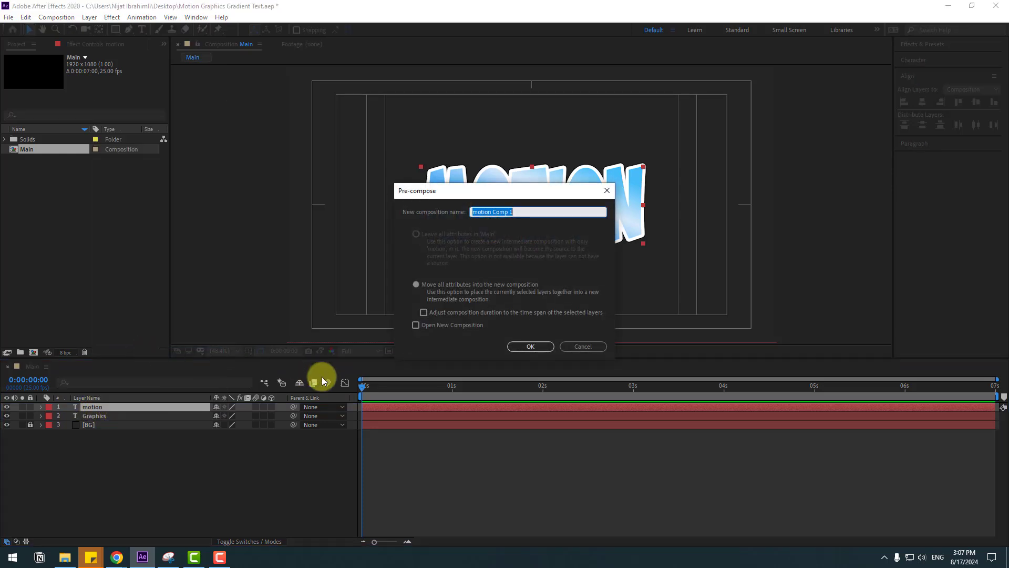
pyautogui.write('TEXT-1')
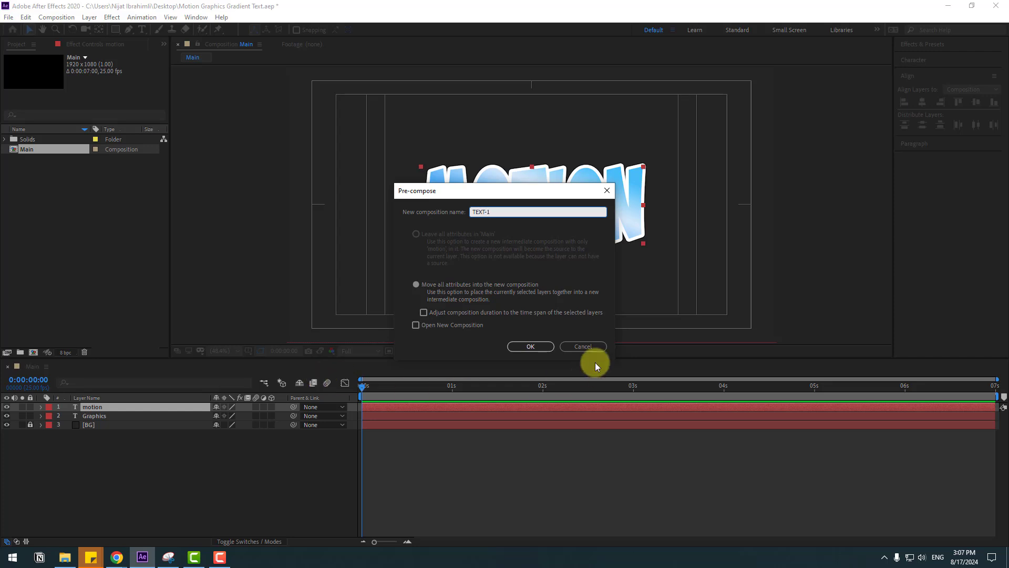
pyautogui.click(530, 346)
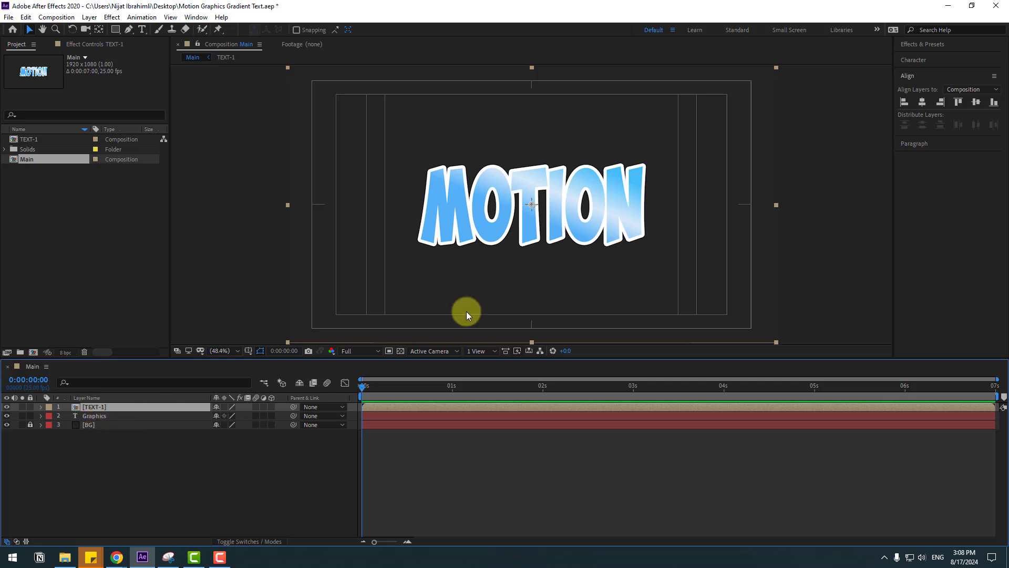
# Nudge TEXT-1 upward and apply the Drop Shadow effect to it.
pyautogui.moveTo(528, 241); pyautogui.dragTo(528, 203)
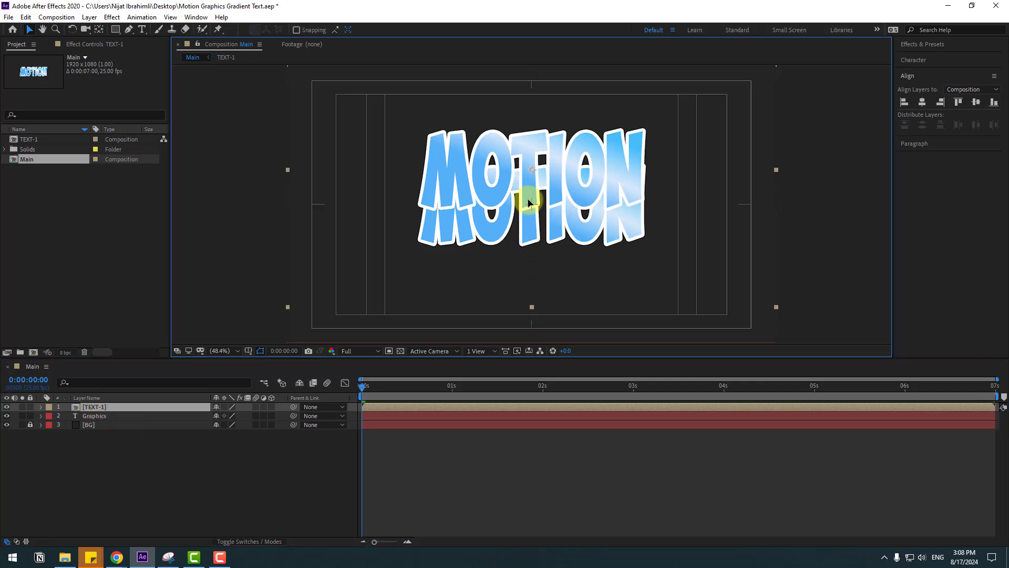
pyautogui.hotkey('ctrl', '5')
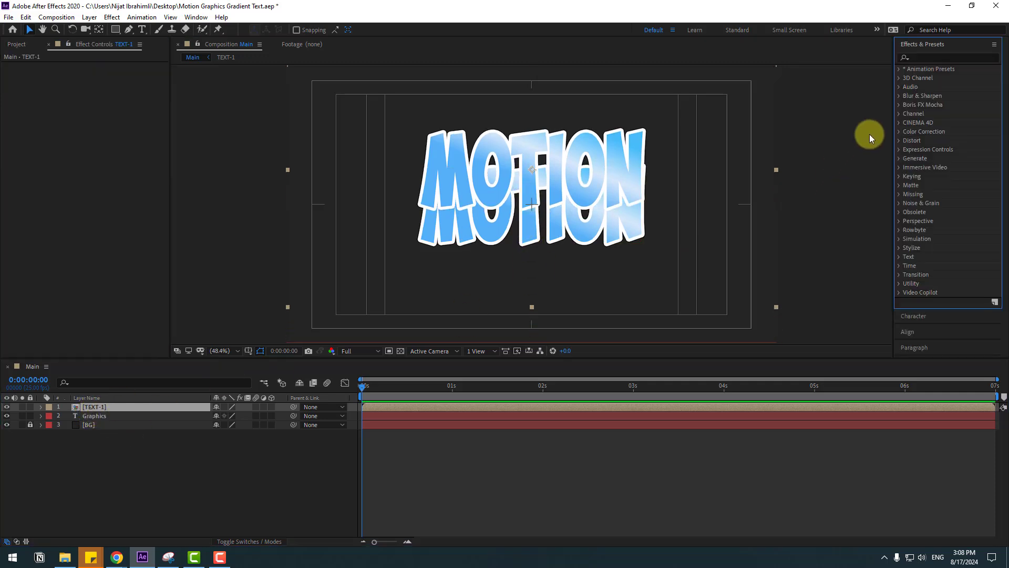
pyautogui.click(918, 57)
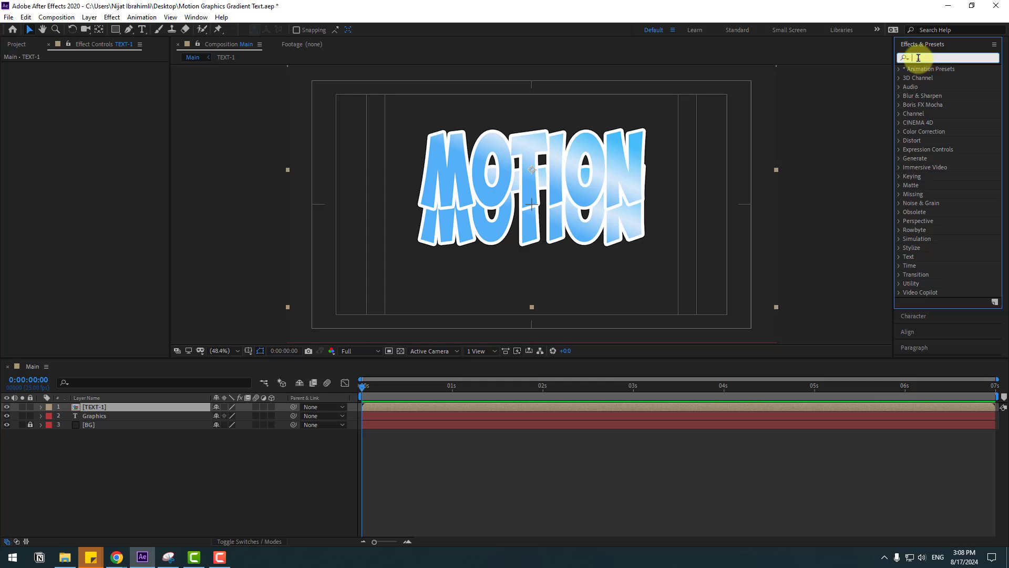
pyautogui.write('drop')
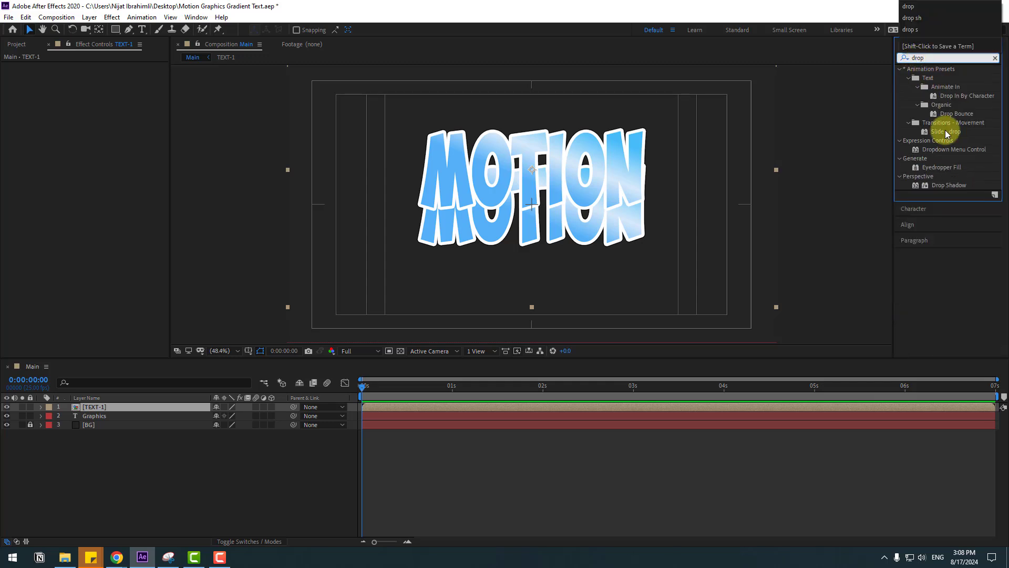
pyautogui.moveTo(941, 186); pyautogui.dragTo(87, 408)
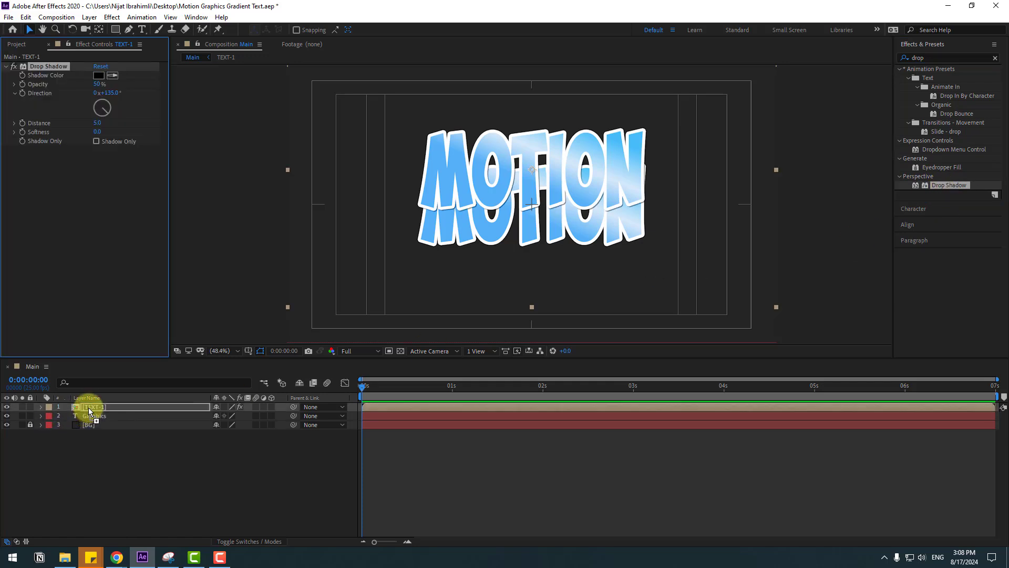
# Set the drop shadow's distance to 18 and softness to 28.
pyautogui.scroll(1, 619, 252)
pyautogui.scroll(2, 626, 251)
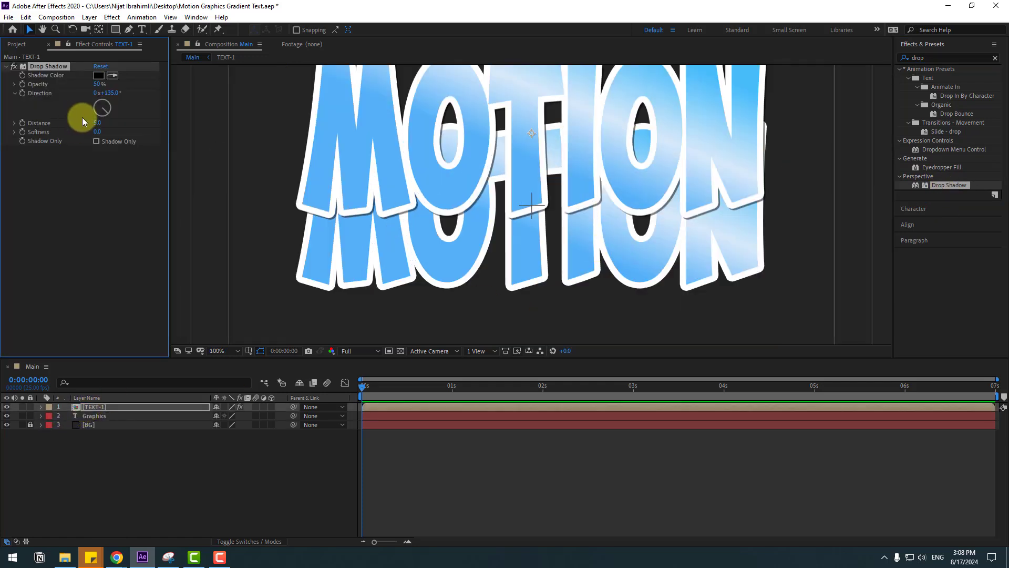
pyautogui.moveTo(96, 123); pyautogui.dragTo(109, 130)
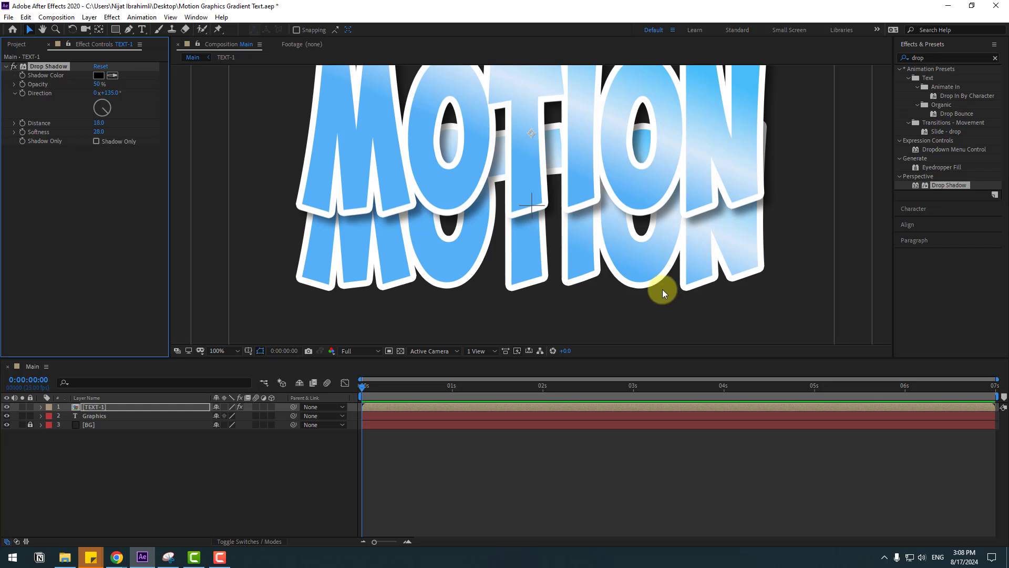
pyautogui.scroll(-2, 606, 257)
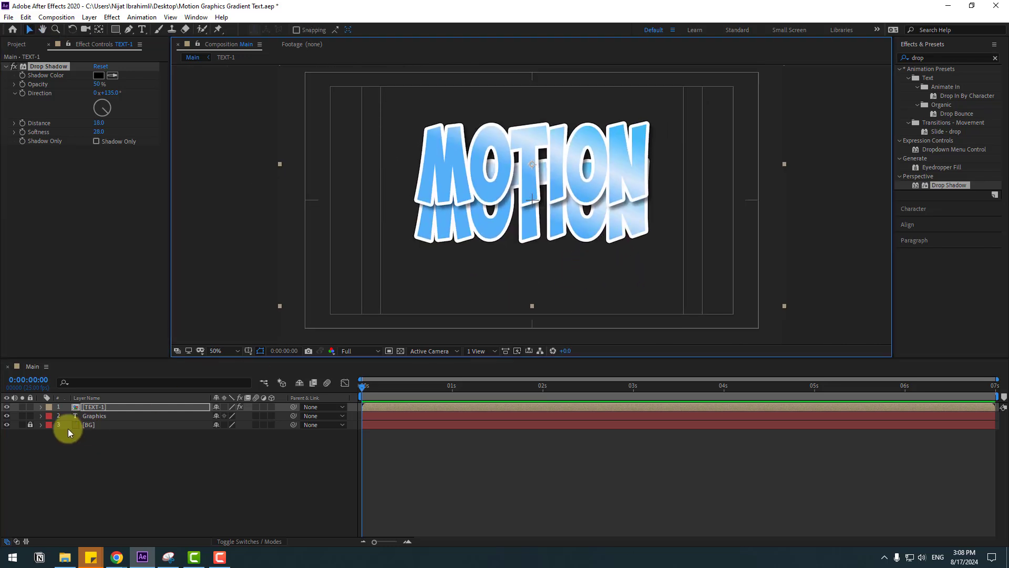
# Resize the GRAPHICS text to 323 px and move it just below MOTION.
pyautogui.doubleClick(93, 418)
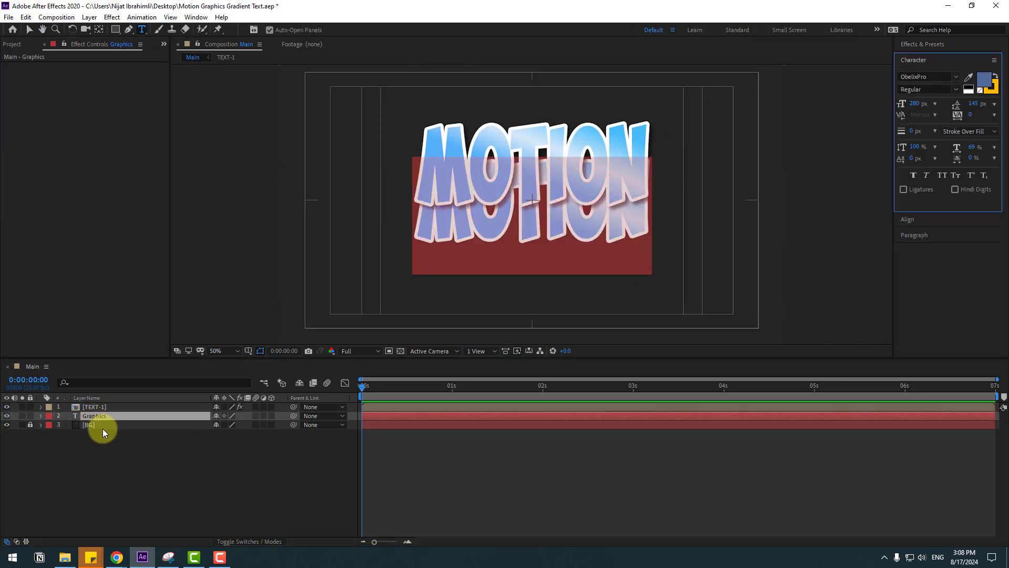
pyautogui.press('Escape')
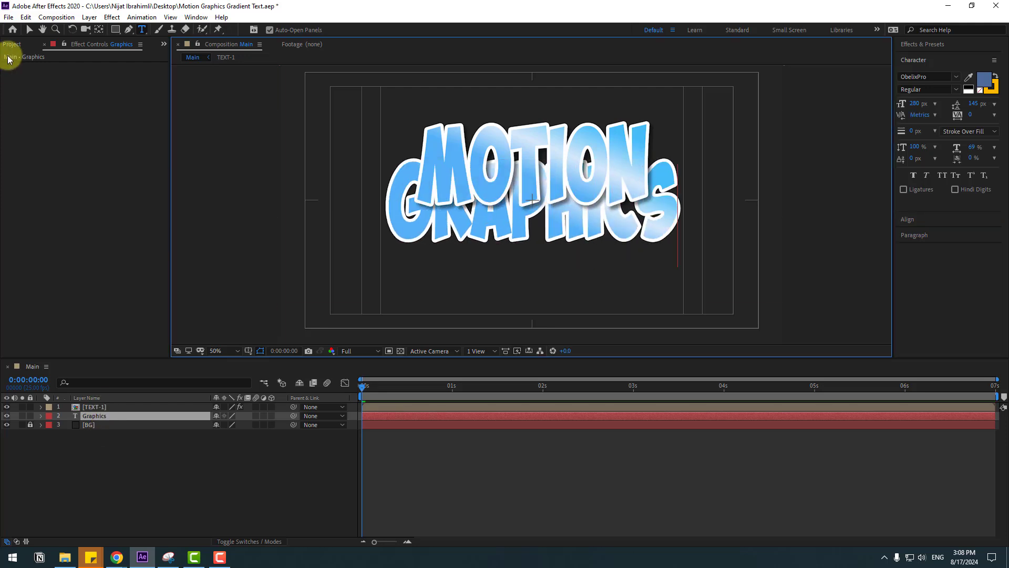
pyautogui.click(29, 30)
pyautogui.moveTo(912, 105); pyautogui.dragTo(938, 103)
pyautogui.moveTo(583, 239); pyautogui.dragTo(577, 269)
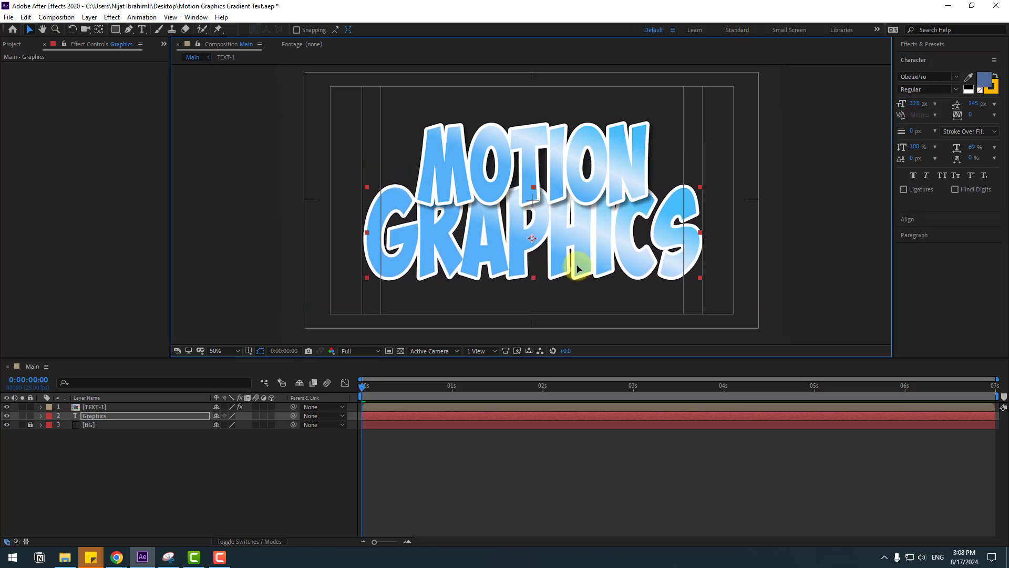
pyautogui.click(41, 416)
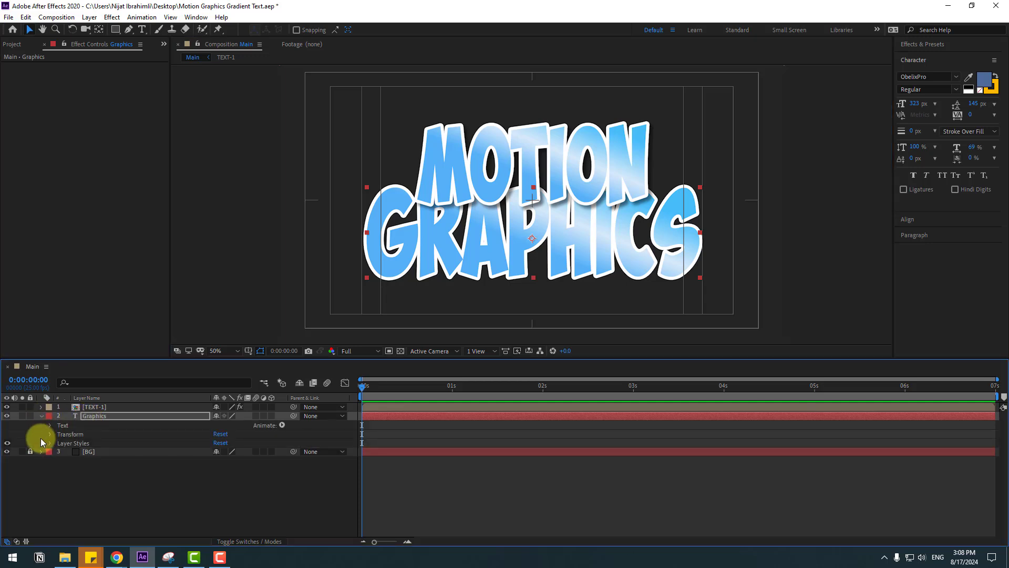
# Open the Graphics layer's Gradient Overlay colours and delete the middle colour stop.
pyautogui.click(49, 443)
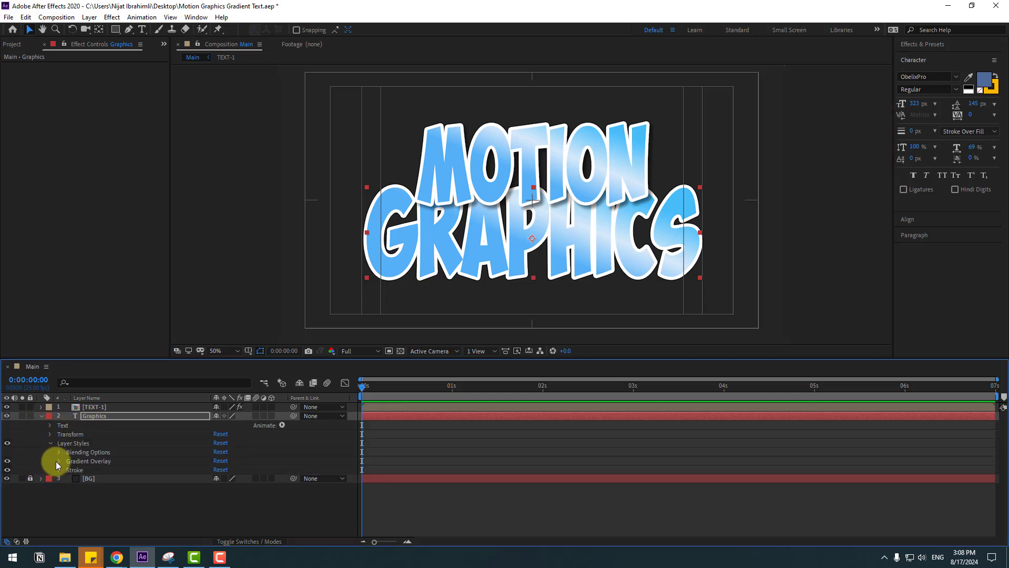
pyautogui.click(58, 461)
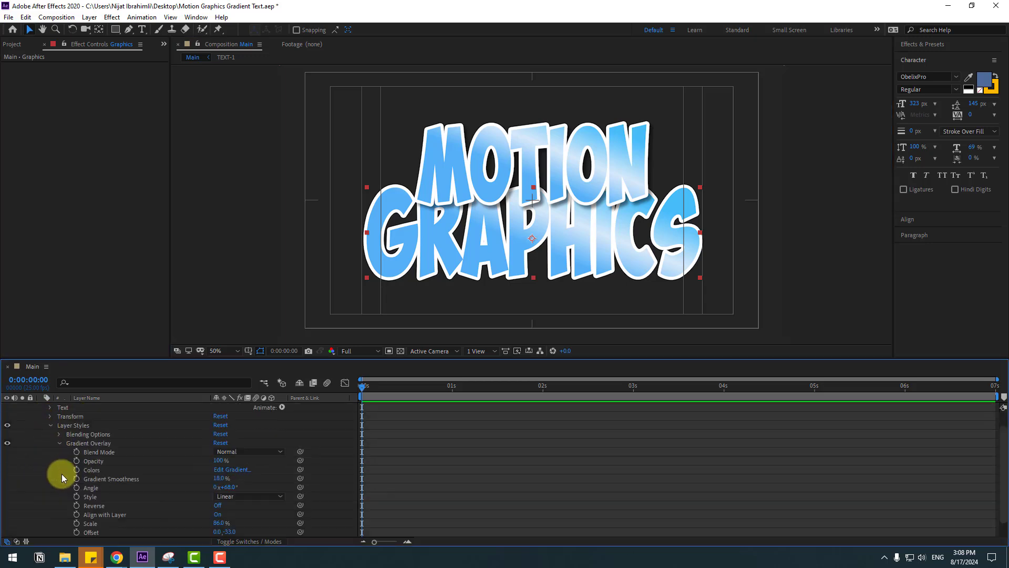
pyautogui.click(227, 470)
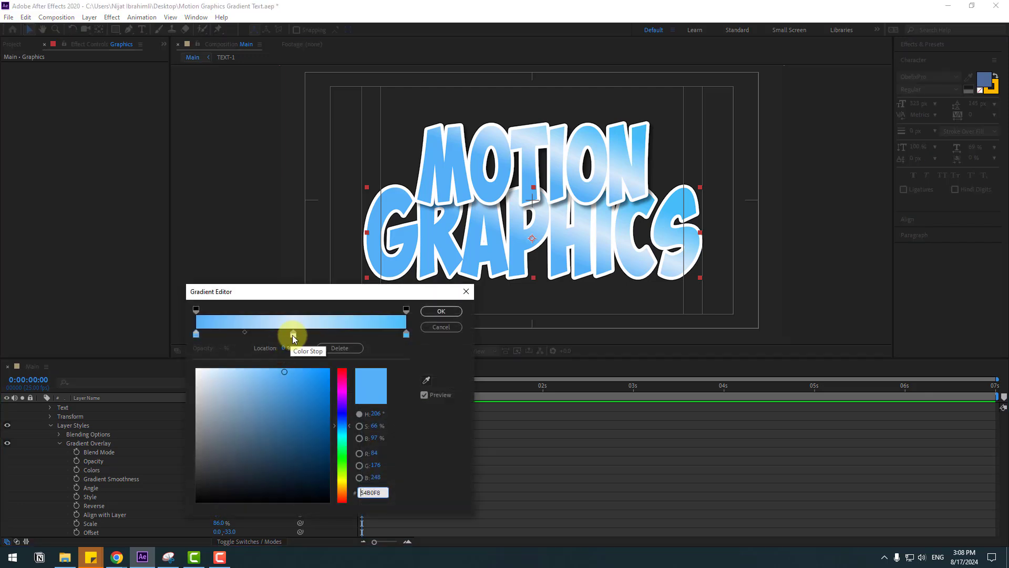
pyautogui.click(293, 334)
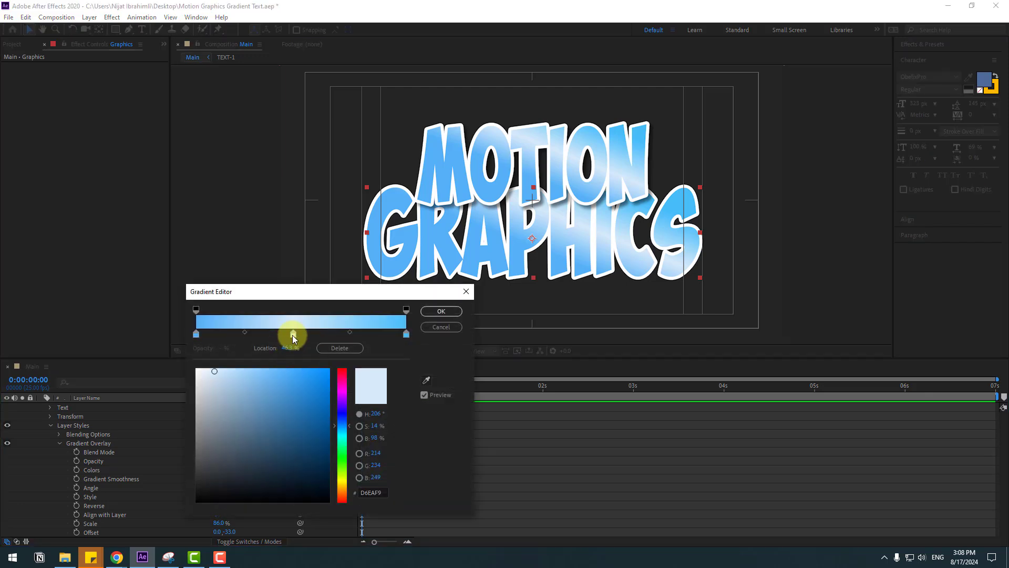
pyautogui.click(329, 348)
# Set the gradient's left stop to yellow FFDD21 and right stop to red-orange FF4800.
pyautogui.click(193, 335)
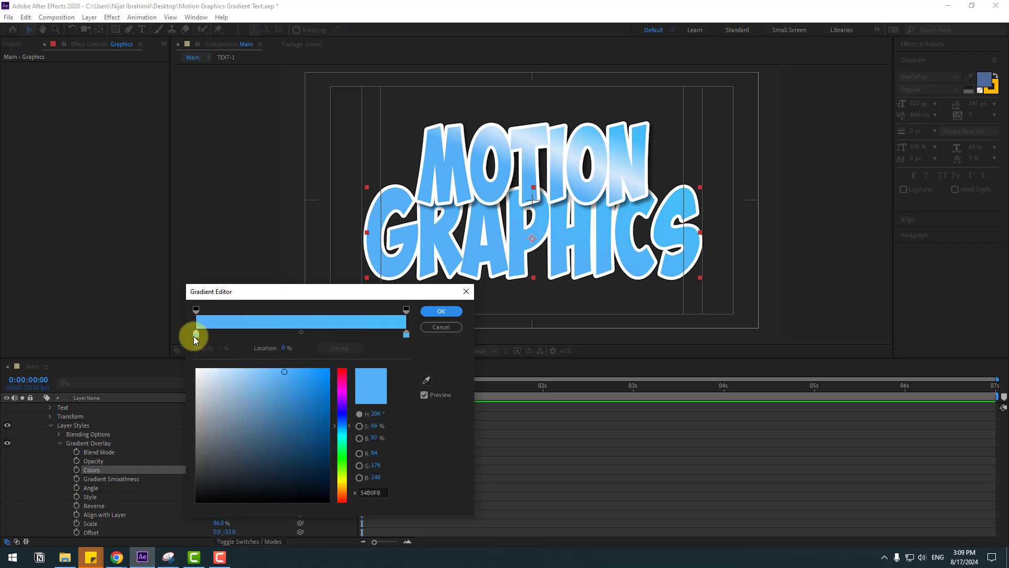
pyautogui.click(342, 482)
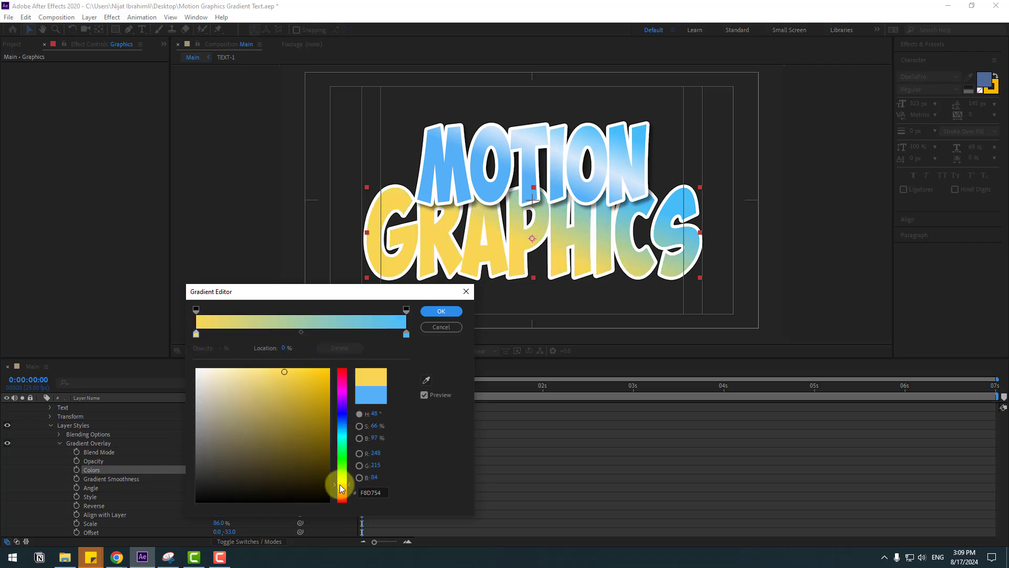
pyautogui.click(304, 377)
pyautogui.moveTo(304, 376); pyautogui.dragTo(312, 360)
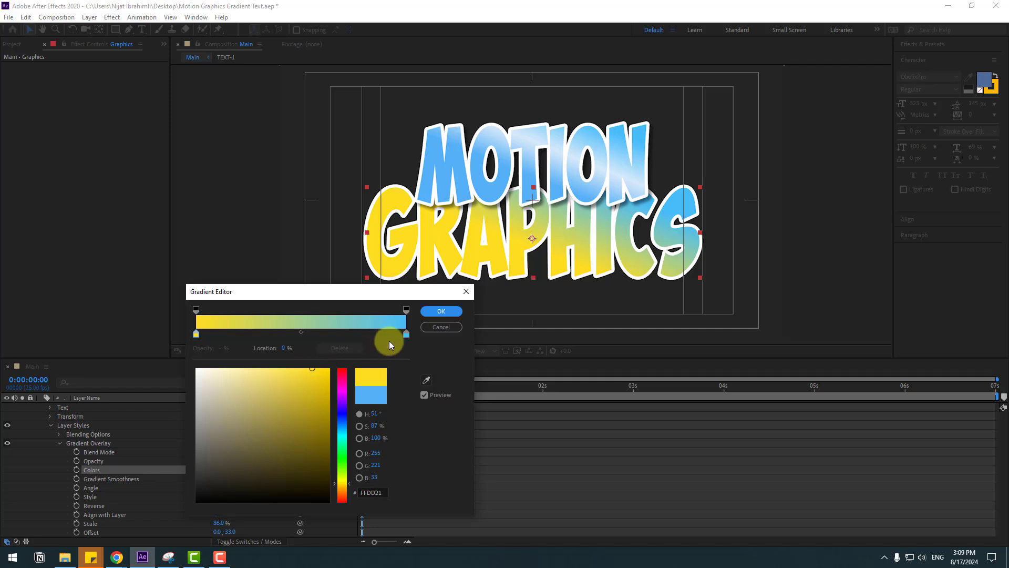
pyautogui.click(405, 335)
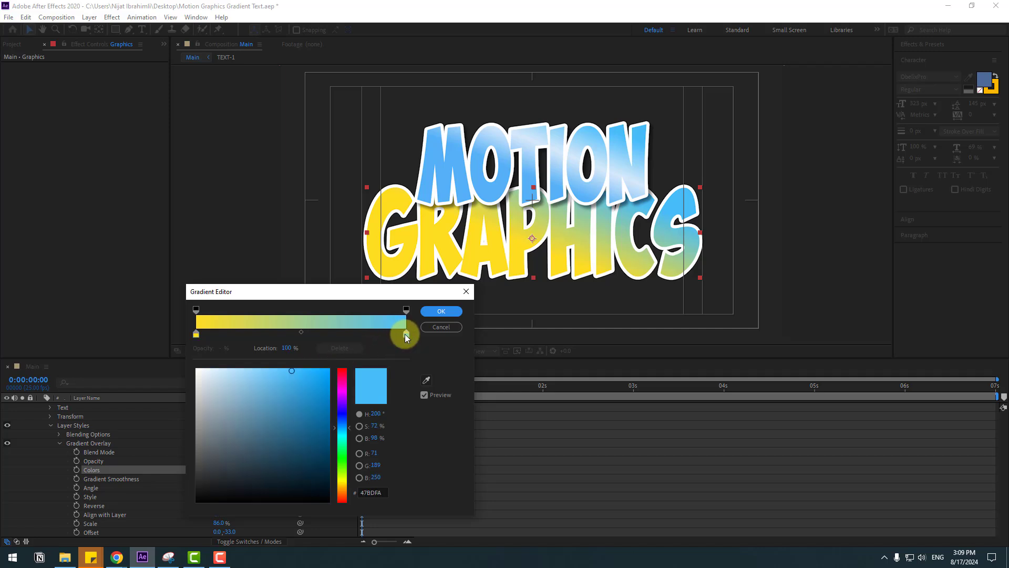
pyautogui.click(343, 490)
pyautogui.moveTo(322, 428)
pyautogui.mouseDown()
pyautogui.moveTo(322, 373)
pyautogui.moveTo(342, 348)
pyautogui.mouseUp()
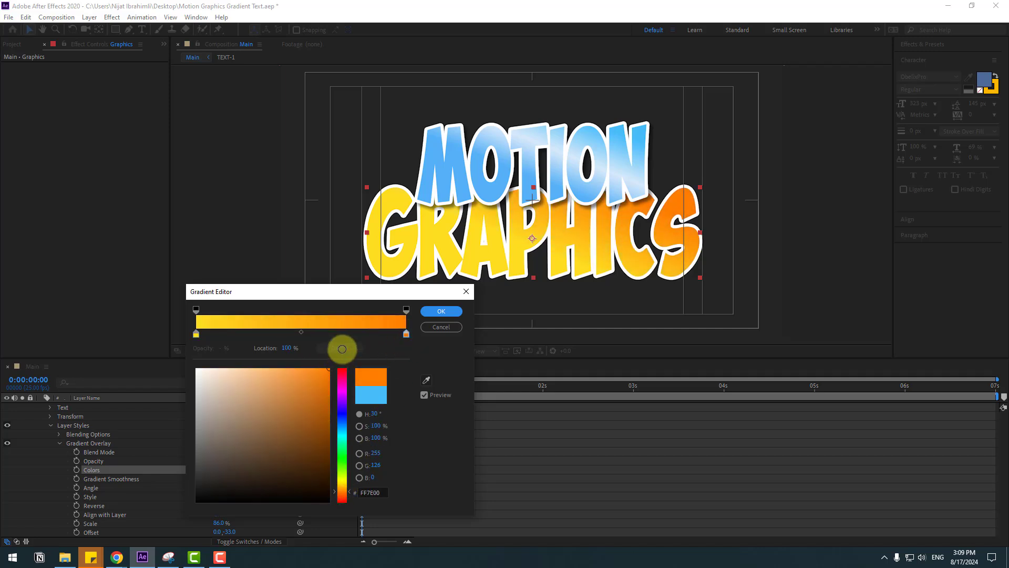
pyautogui.click(345, 496)
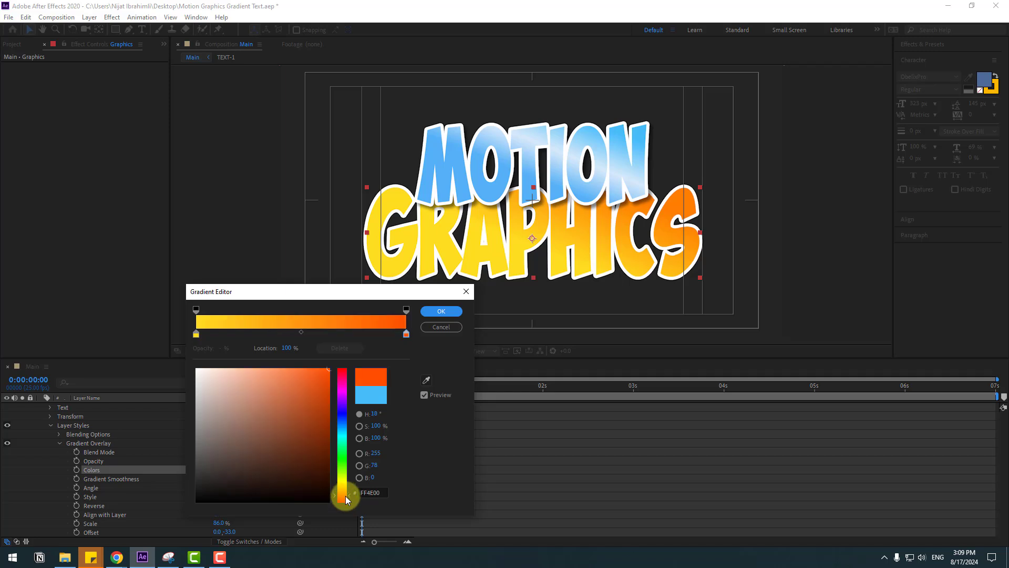
pyautogui.click(443, 312)
pyautogui.scroll(-1, 200, 508)
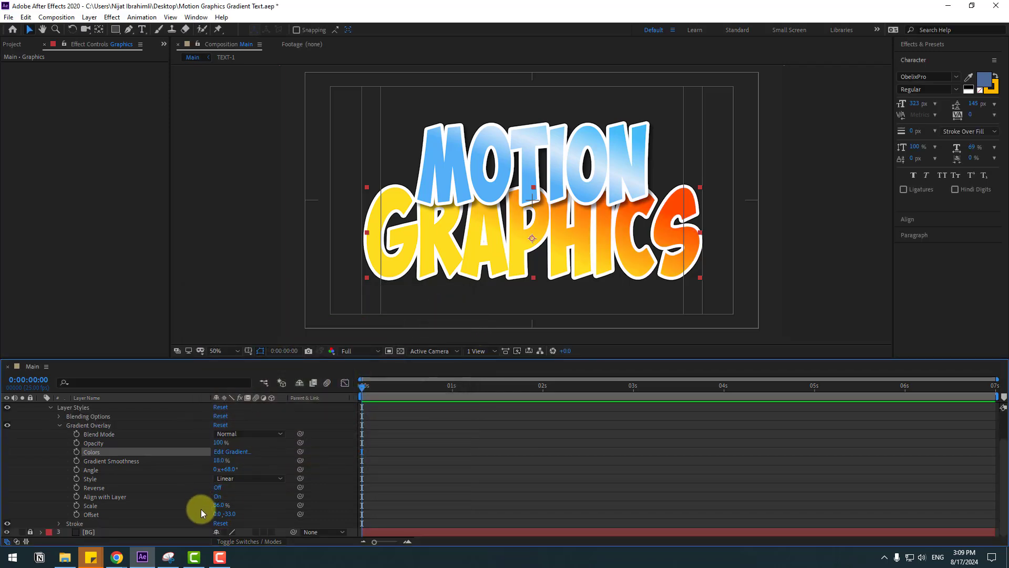
# Set the Gradient Overlay to angle +84°, offset 0,-21 and scale 97%.
pyautogui.moveTo(220, 510); pyautogui.dragTo(248, 505)
pyautogui.moveTo(232, 468)
pyautogui.mouseDown()
pyautogui.moveTo(242, 464)
pyautogui.moveTo(235, 468)
pyautogui.mouseUp()
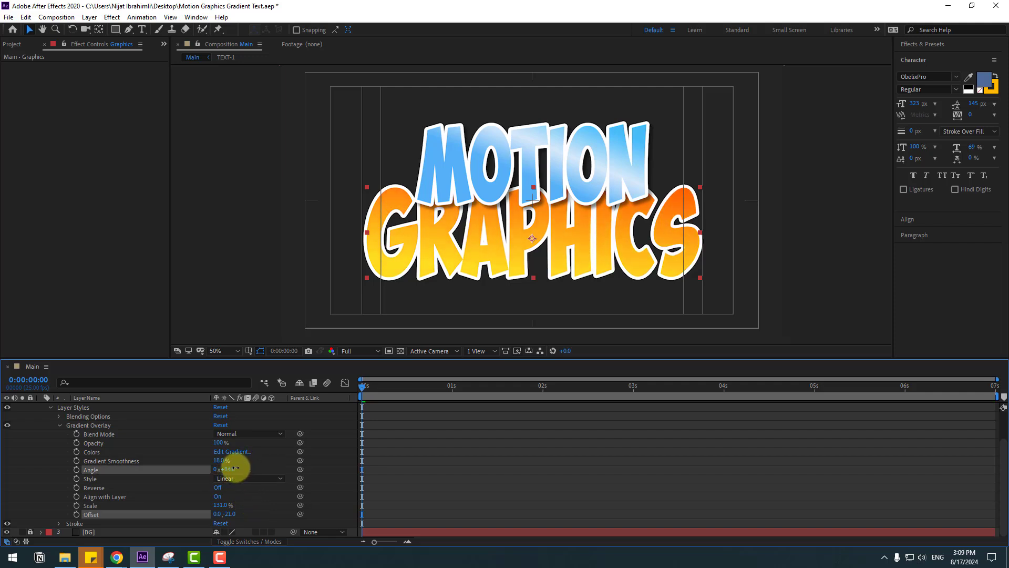
pyautogui.click(274, 464)
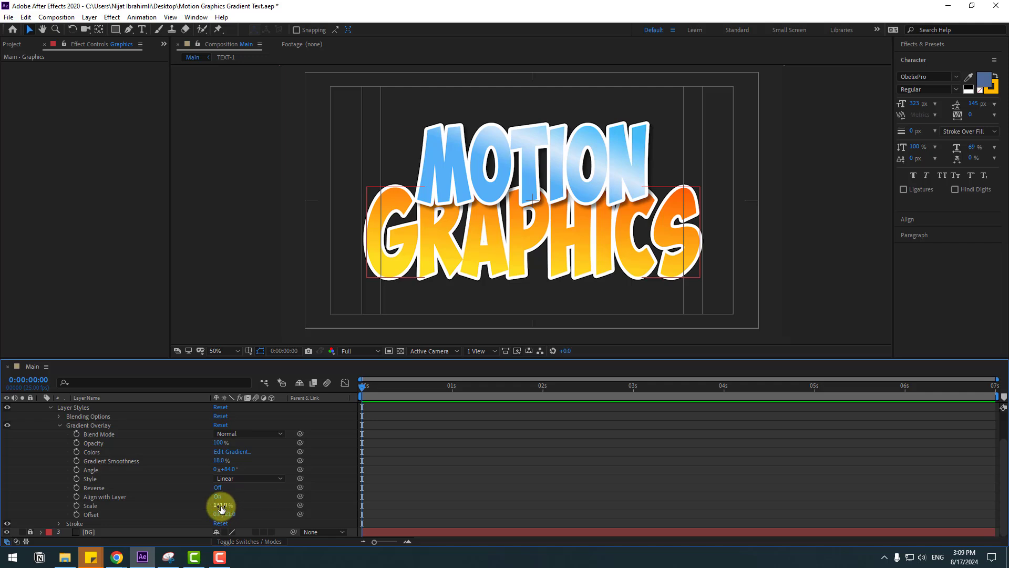
pyautogui.moveTo(221, 508); pyautogui.dragTo(179, 507)
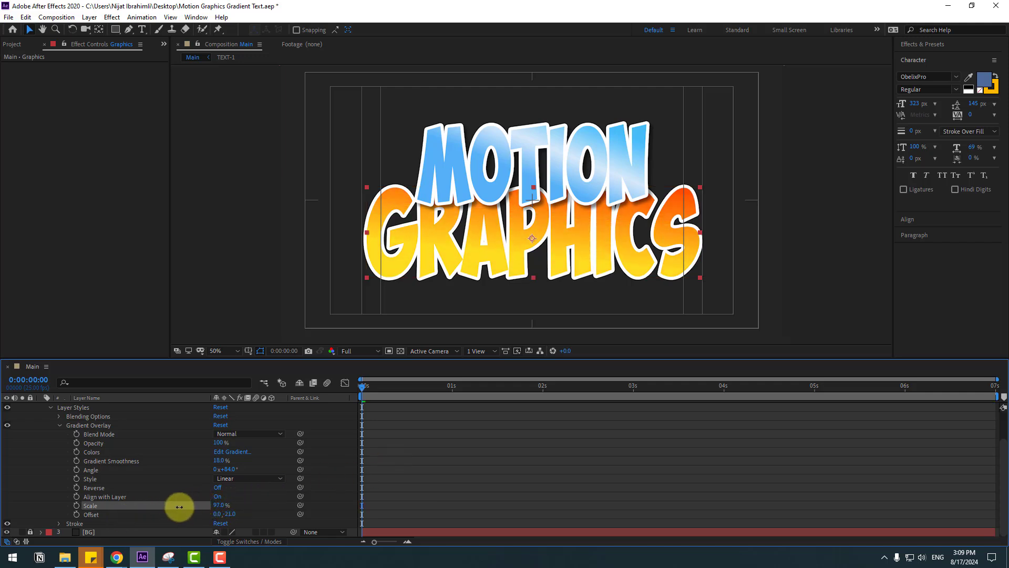
pyautogui.scroll(2, 120, 468)
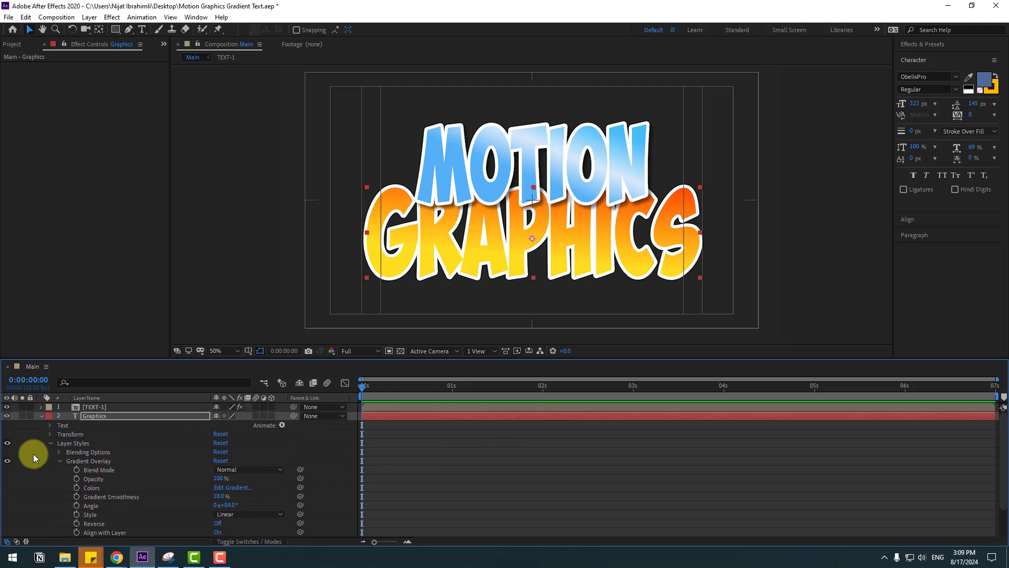
pyautogui.click(40, 416)
pyautogui.click(81, 472)
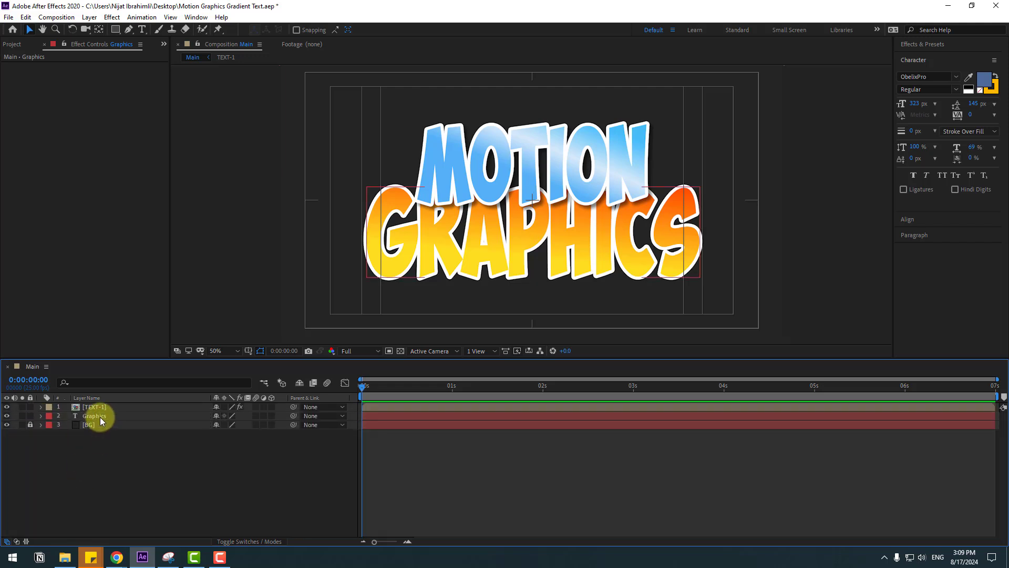
# Draw a three-point Pen path across GRAPHICS with its middle point bent into a downward dip.
pyautogui.click(90, 418)
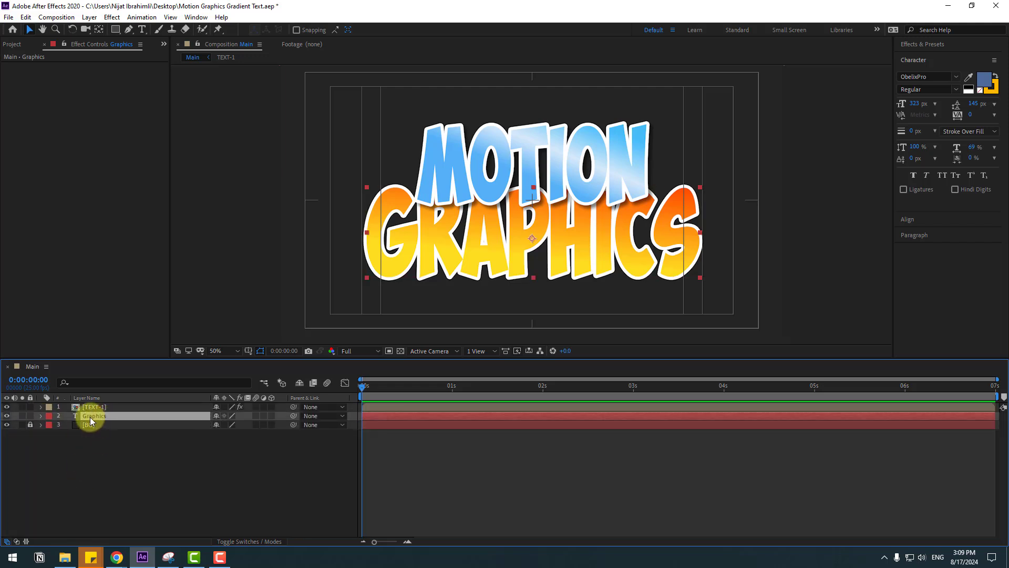
pyautogui.click(129, 28)
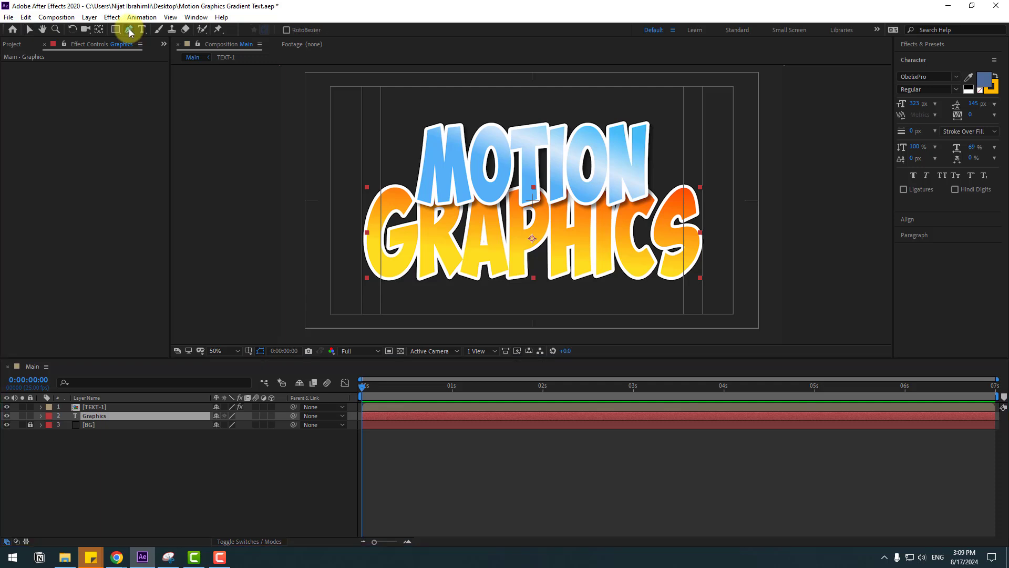
pyautogui.click(329, 229)
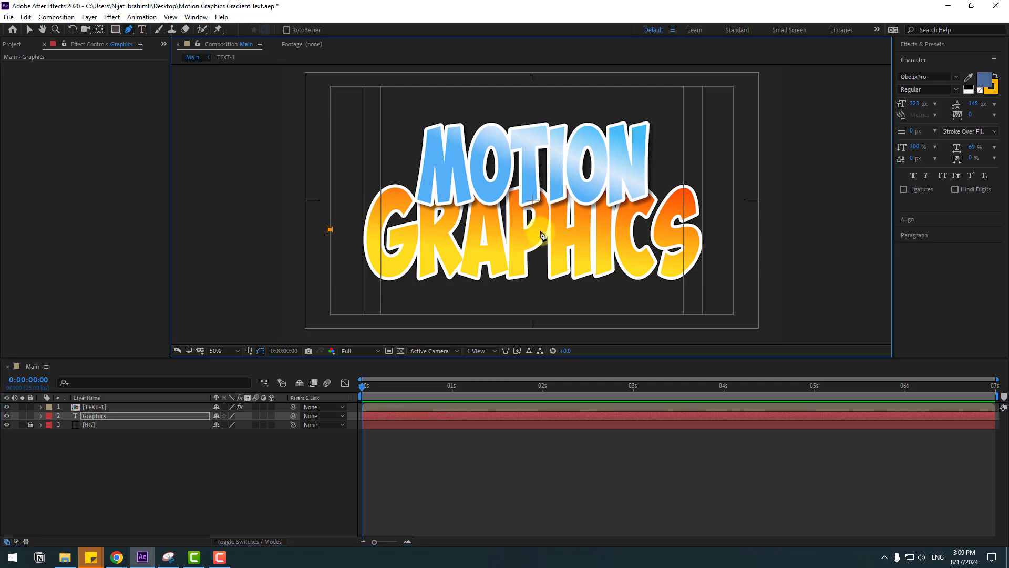
pyautogui.click(733, 229)
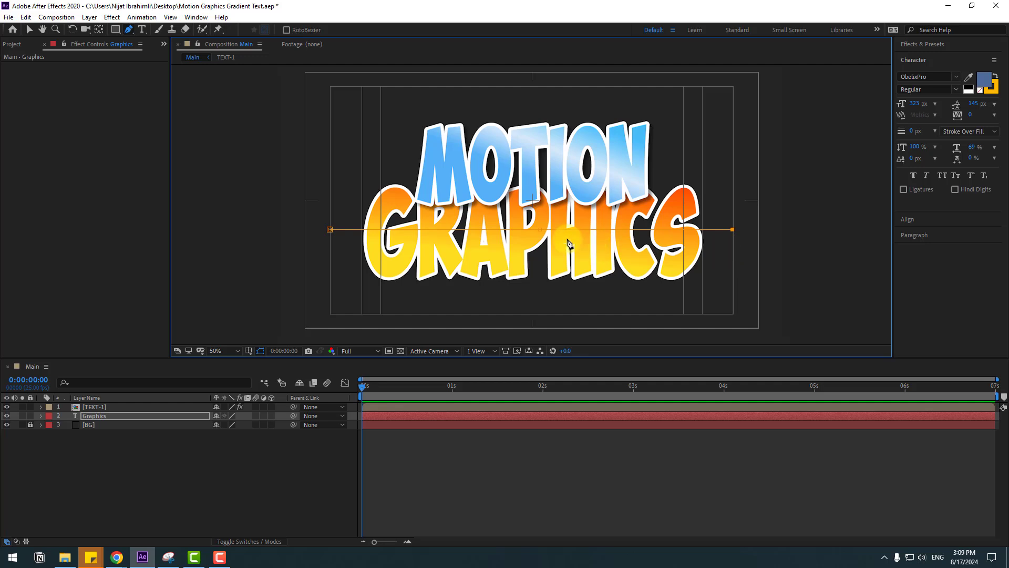
pyautogui.click(539, 229)
pyautogui.press('alt')
pyautogui.moveTo(540, 231); pyautogui.dragTo(619, 291)
pyautogui.click(541, 230)
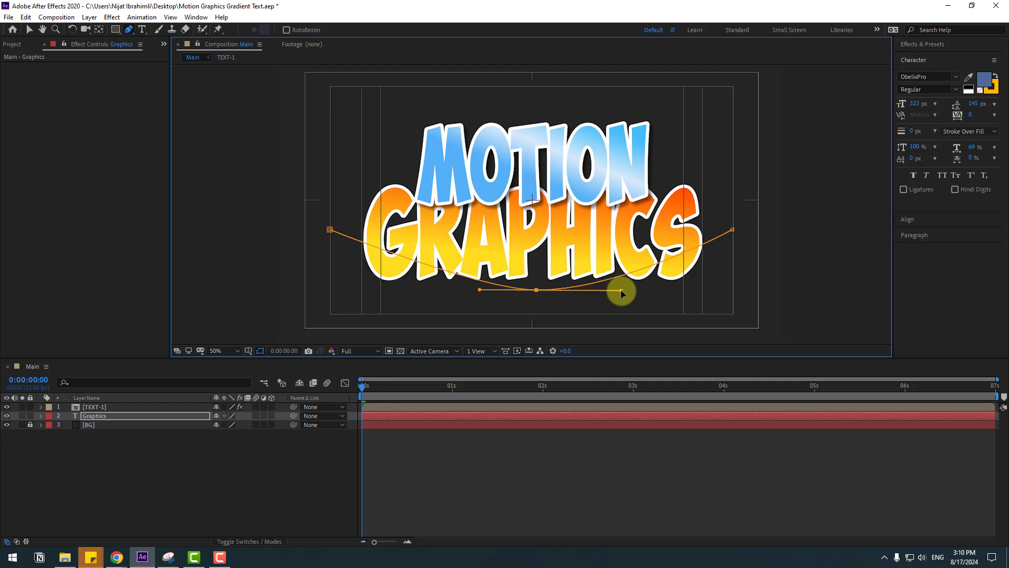
pyautogui.moveTo(478, 291); pyautogui.dragTo(471, 292)
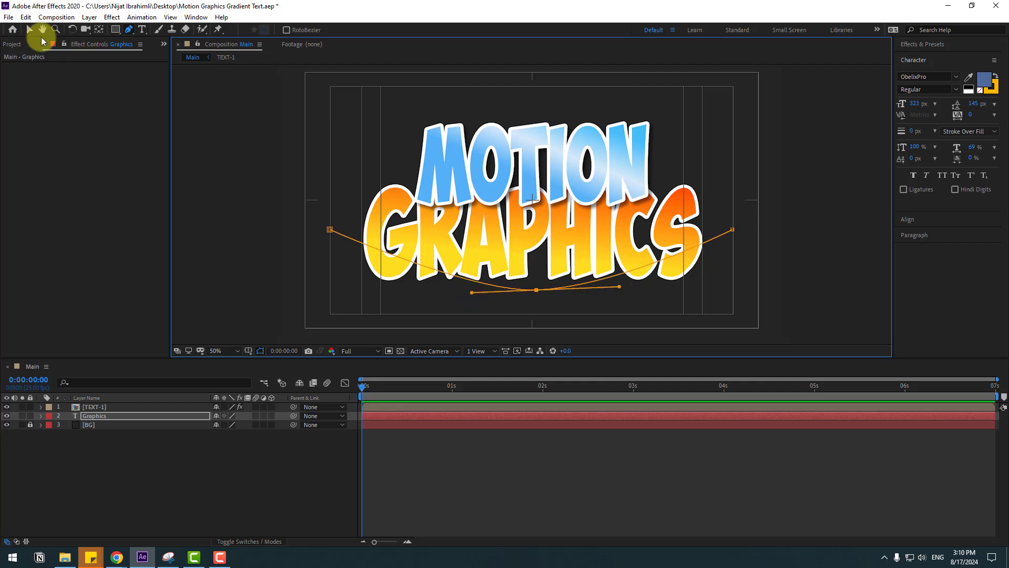
# Set the Graphics text's Path Options path to Mask 1.
pyautogui.click(29, 29)
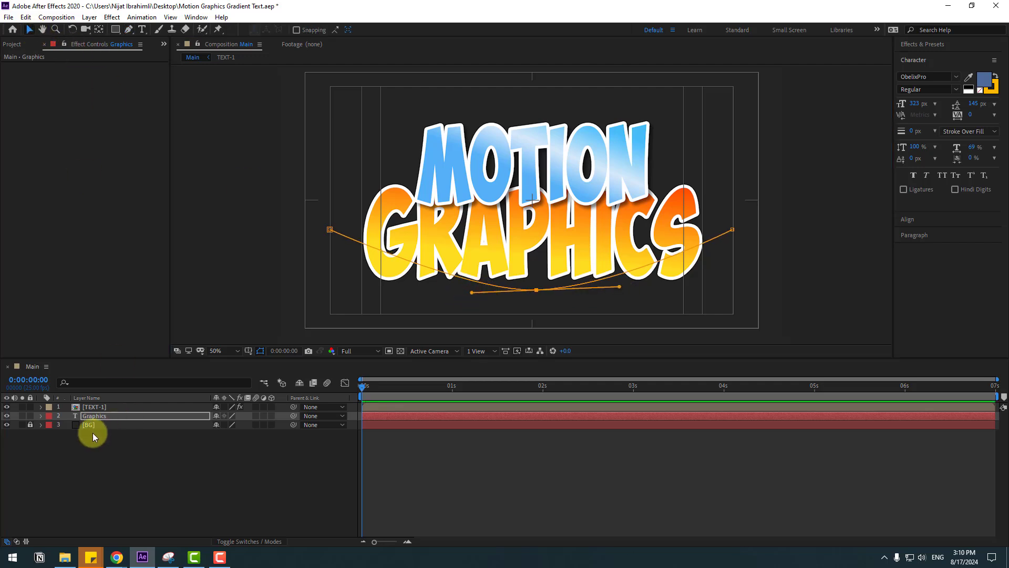
pyautogui.click(39, 417)
pyautogui.click(49, 443)
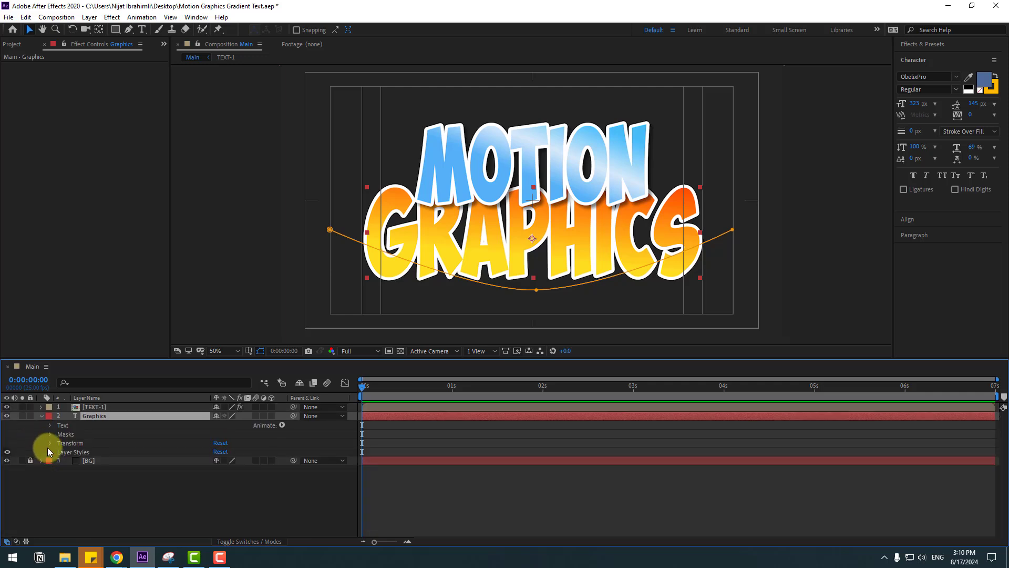
pyautogui.click(50, 425)
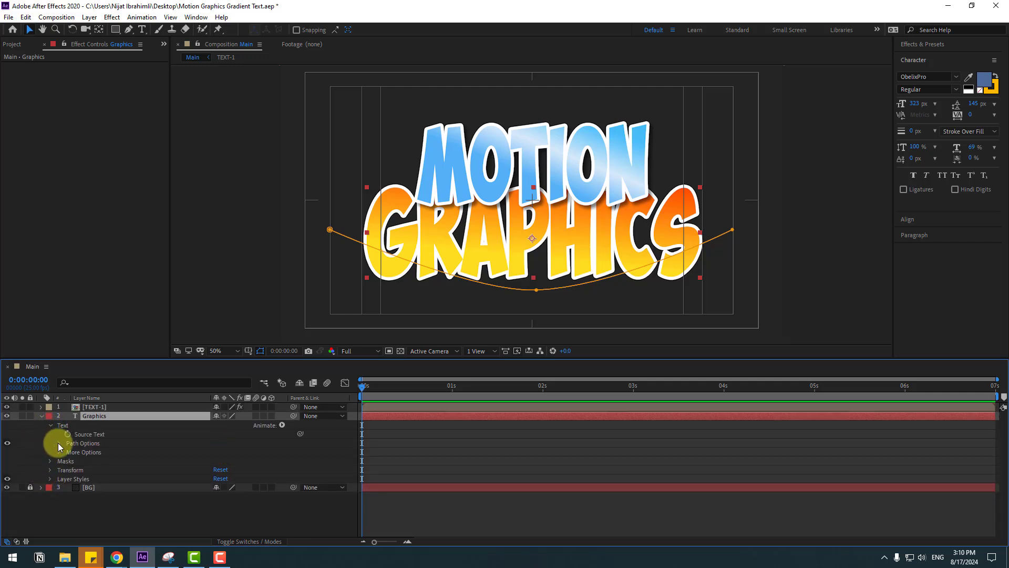
pyautogui.click(59, 443)
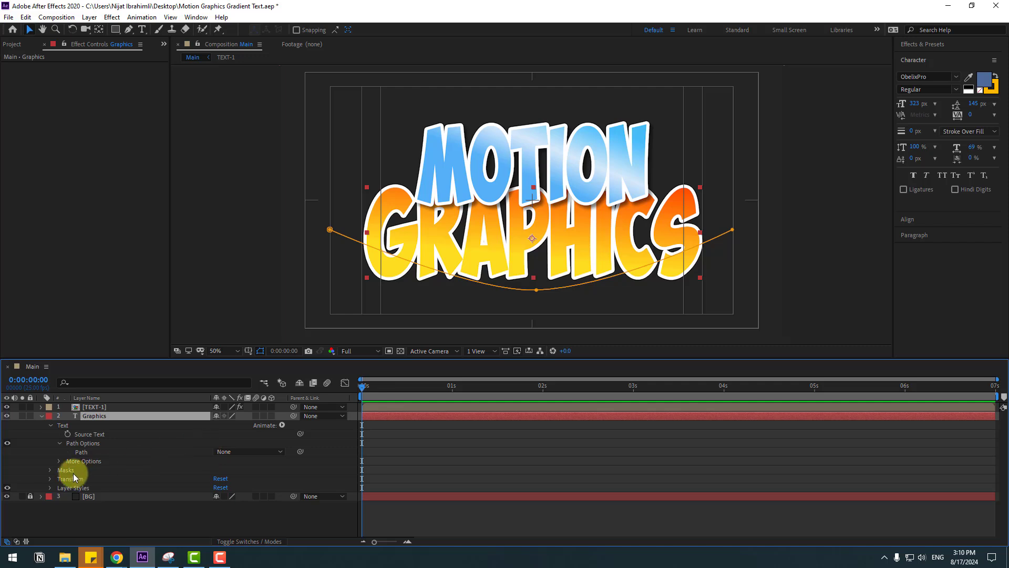
pyautogui.click(237, 451)
pyautogui.click(242, 479)
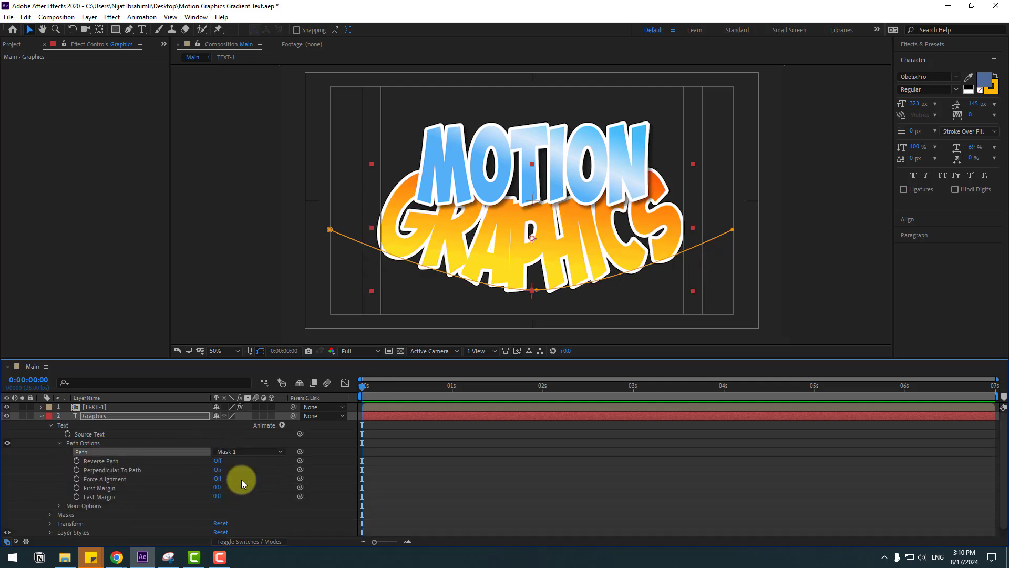
# Reshape the mask curve lower and wider, extending both ends outward.
pyautogui.moveTo(535, 292); pyautogui.dragTo(536, 300)
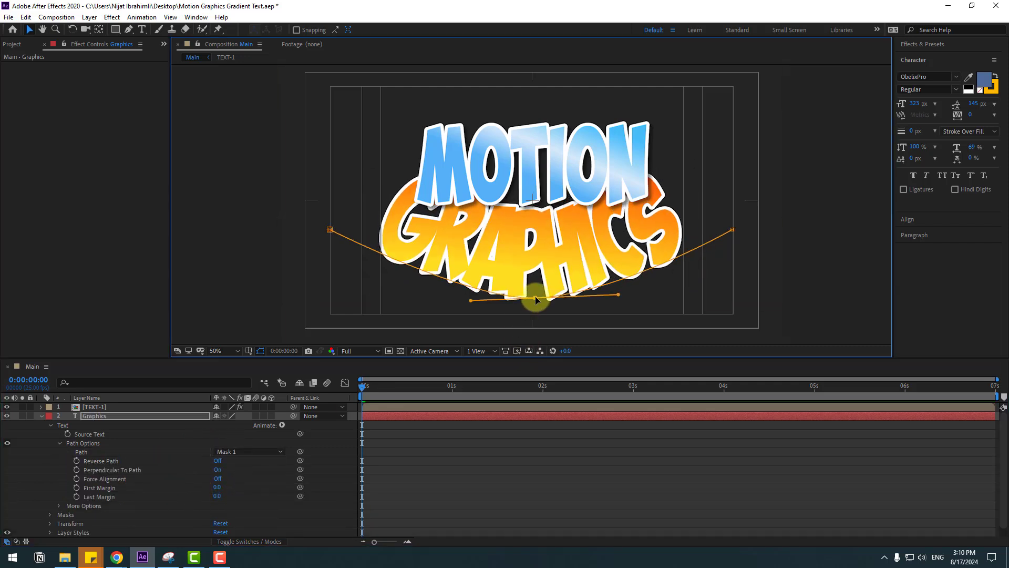
pyautogui.moveTo(470, 300); pyautogui.dragTo(446, 294)
pyautogui.moveTo(330, 229); pyautogui.dragTo(301, 229)
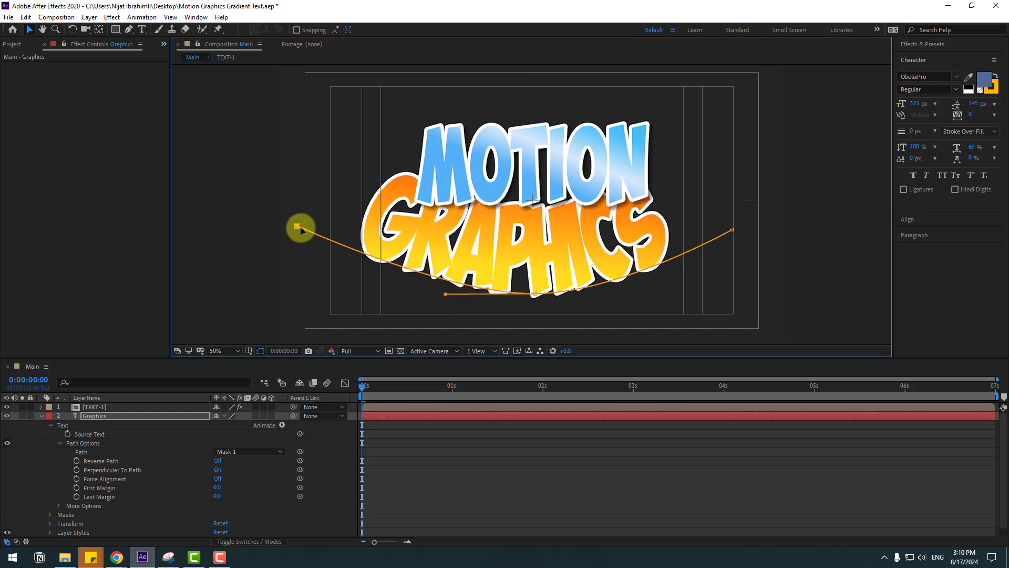
pyautogui.moveTo(733, 229); pyautogui.dragTo(774, 230)
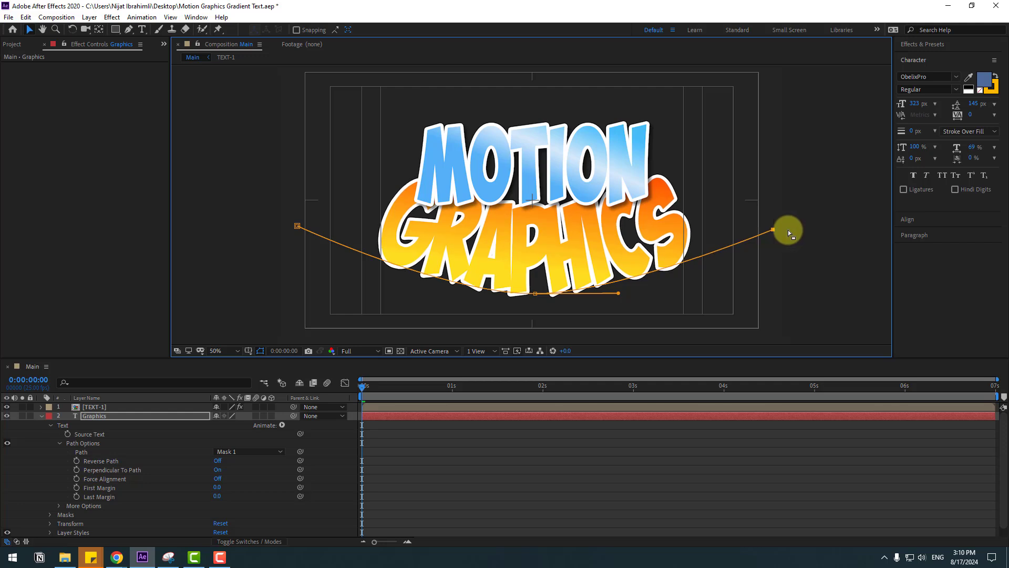
# Raise tracking to 95, shift the text along the path, and stretch the curve's bottom.
pyautogui.moveTo(971, 114); pyautogui.dragTo(1001, 118)
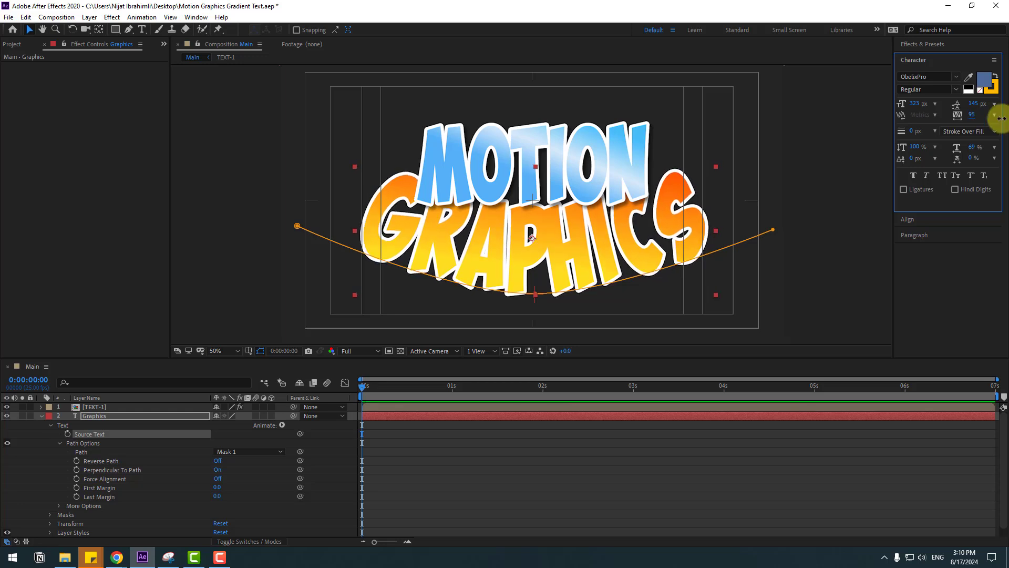
pyautogui.moveTo(536, 290); pyautogui.dragTo(435, 289)
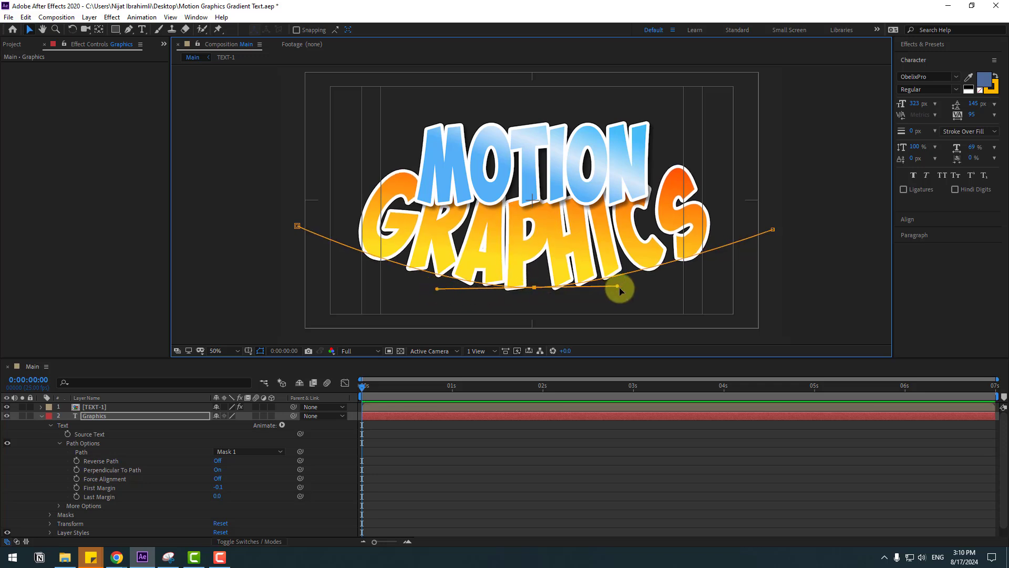
pyautogui.moveTo(619, 291); pyautogui.dragTo(655, 283)
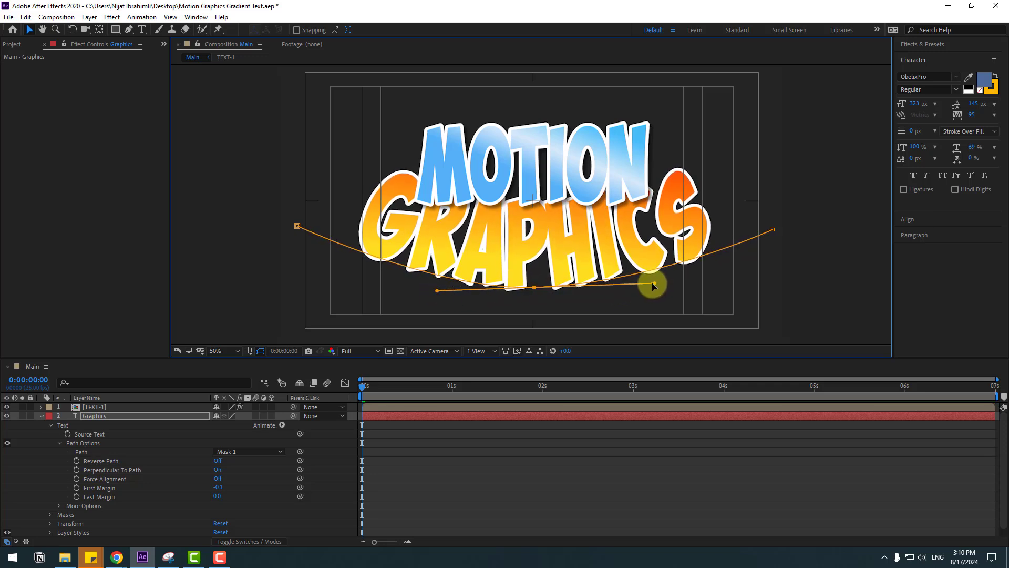
pyautogui.click(40, 416)
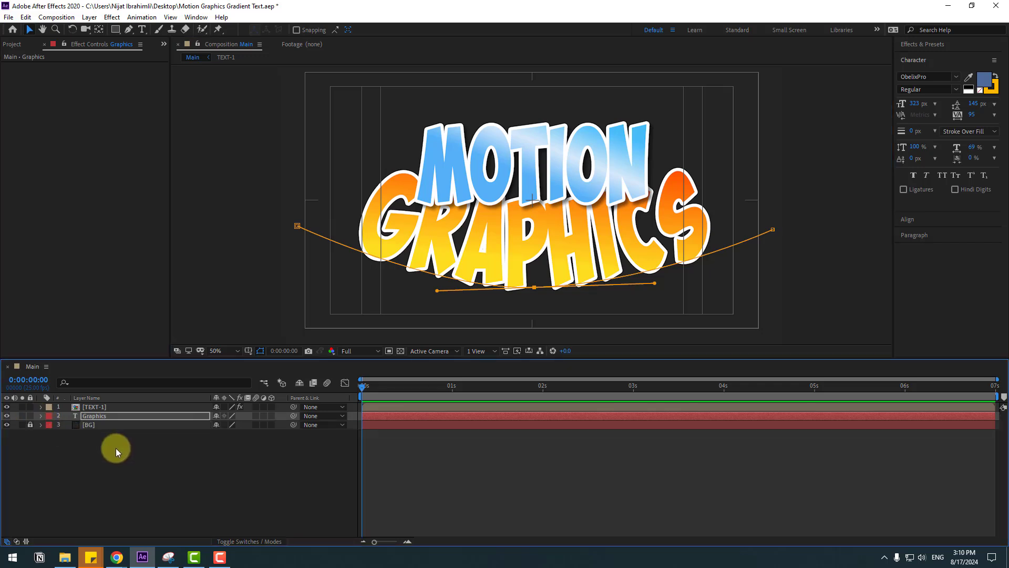
# Open the TEXT-1 composition and select the motion text layer.
pyautogui.click(88, 437)
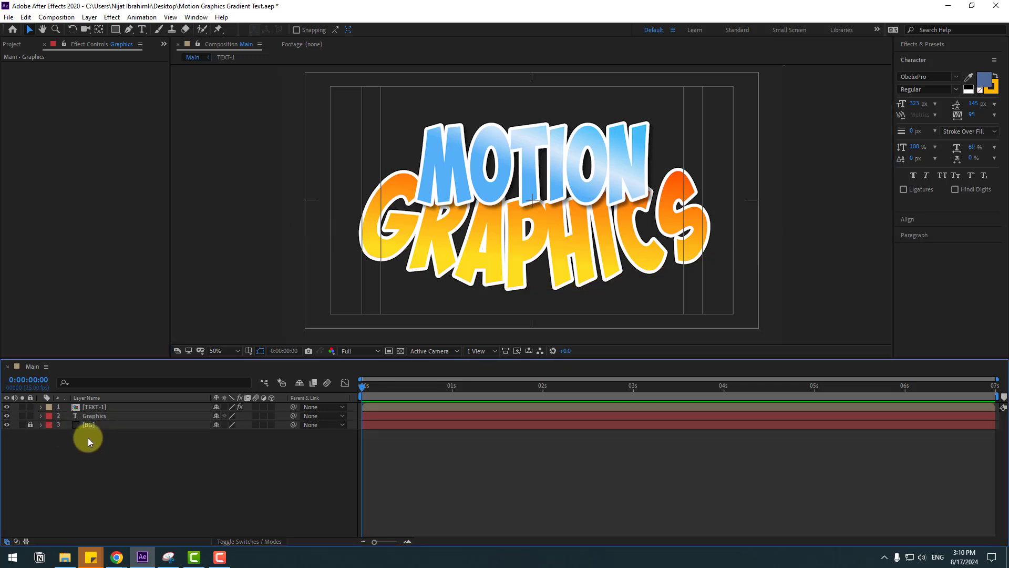
pyautogui.doubleClick(94, 408)
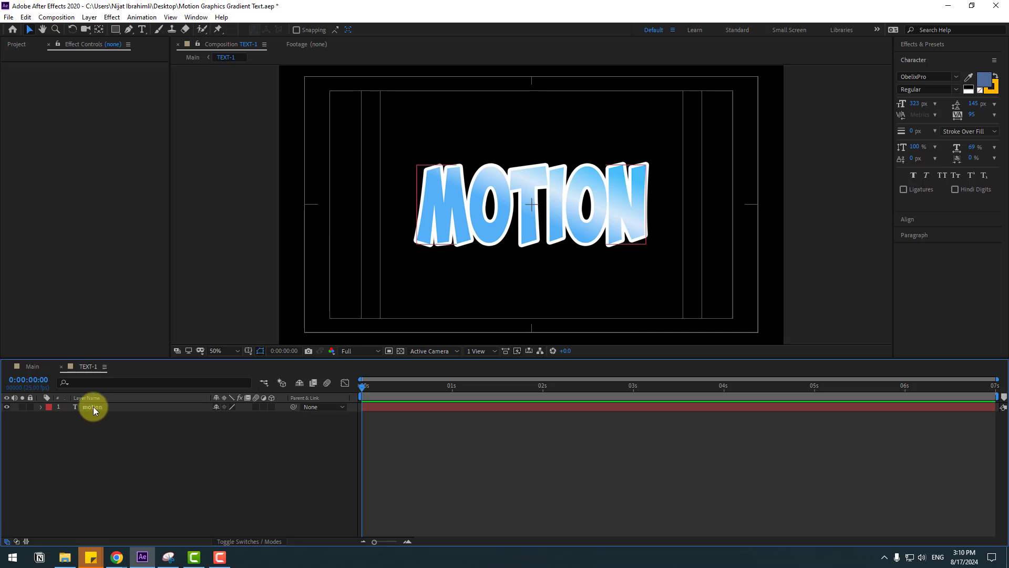
pyautogui.click(93, 406)
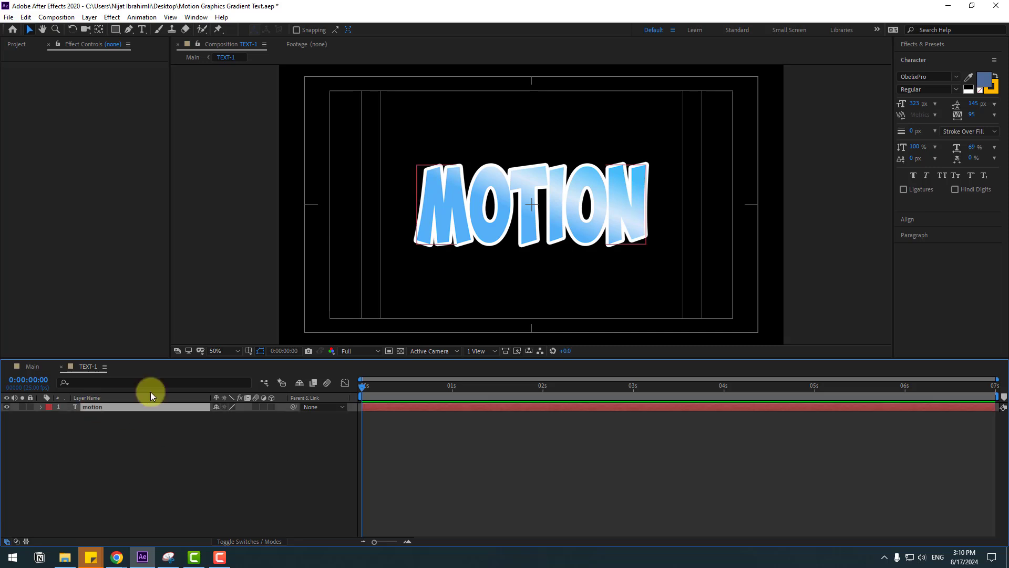
# Show Animation Composer 3's Starter Presets > Transitions - Text Layer > Animate Characters list.
pyautogui.click(195, 17)
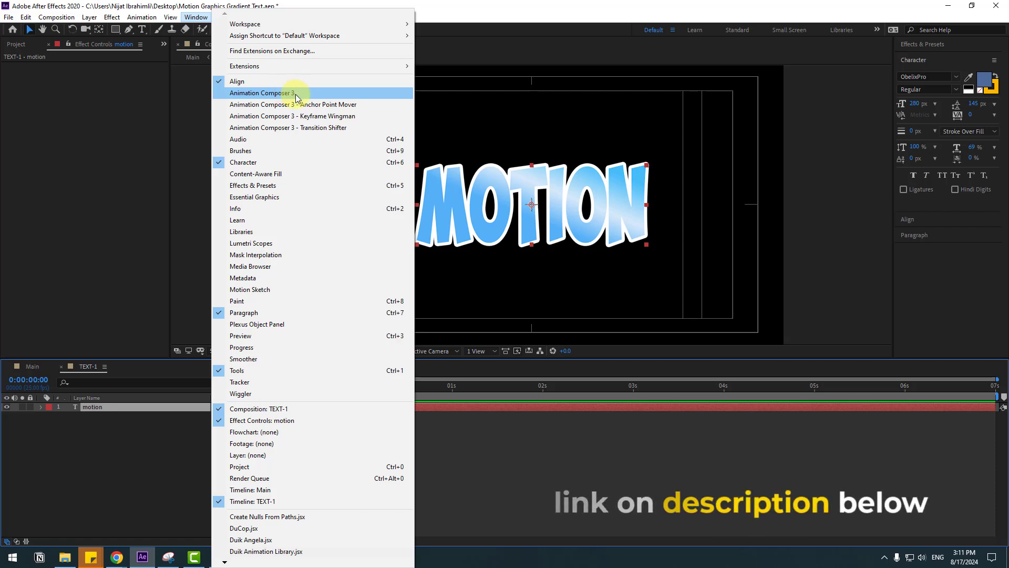
pyautogui.click(250, 95)
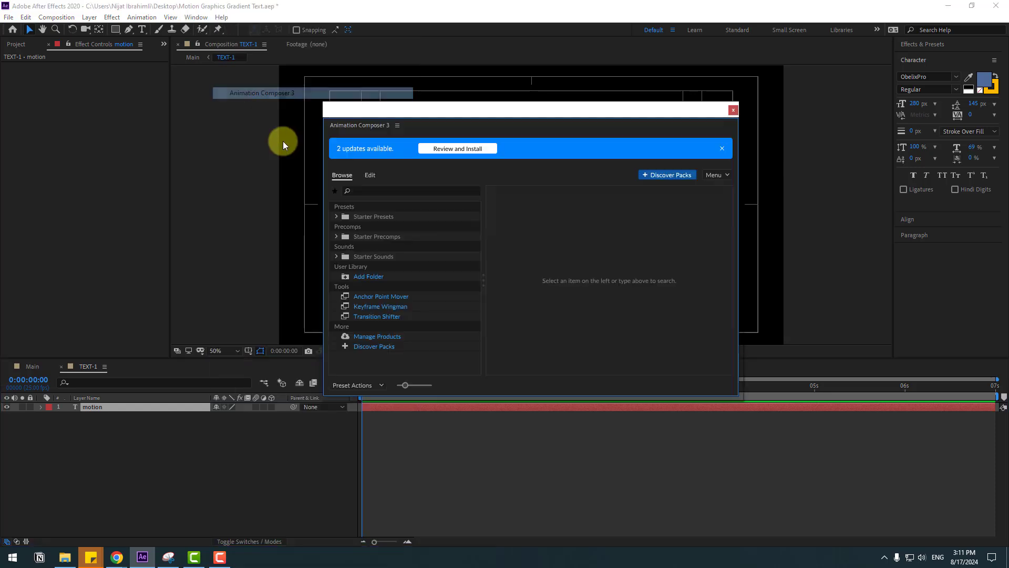
pyautogui.click(336, 217)
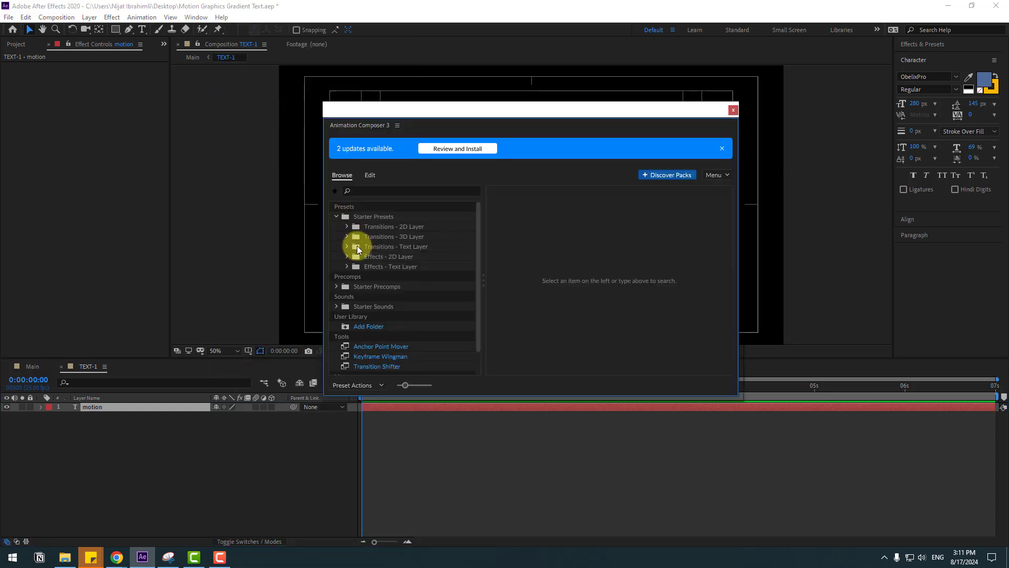
pyautogui.click(348, 247)
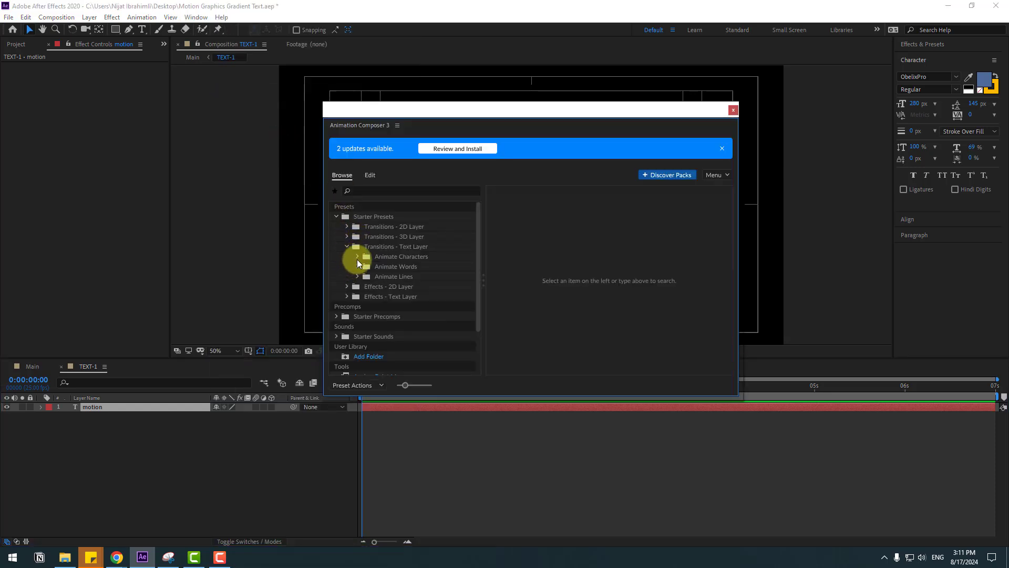
pyautogui.click(357, 257)
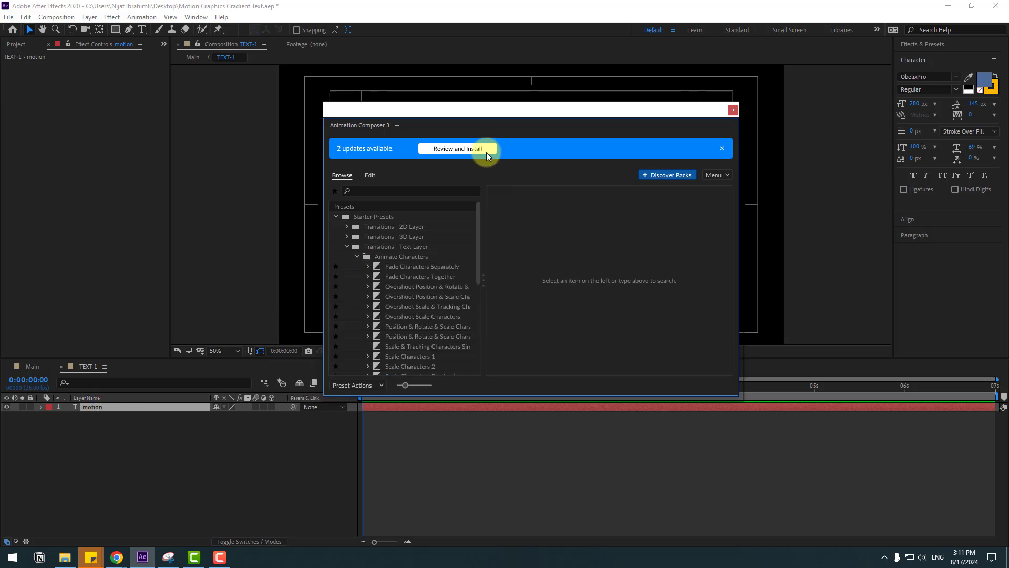
pyautogui.moveTo(453, 115); pyautogui.dragTo(546, 253)
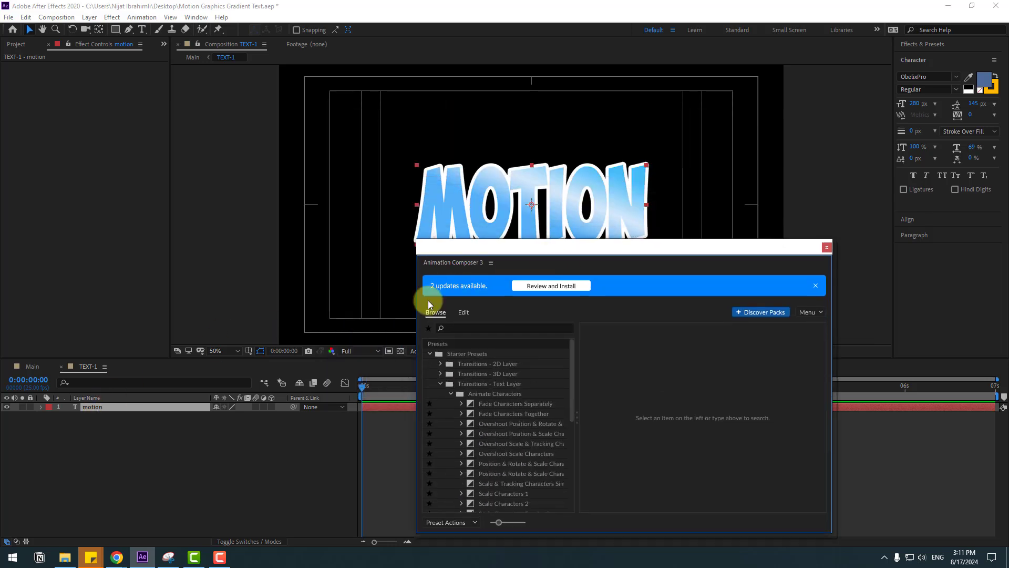
# Apply the Overshoot Position & Rotate & Scale Characters preset to MOTION as an In transition.
pyautogui.click(87, 409)
pyautogui.click(498, 427)
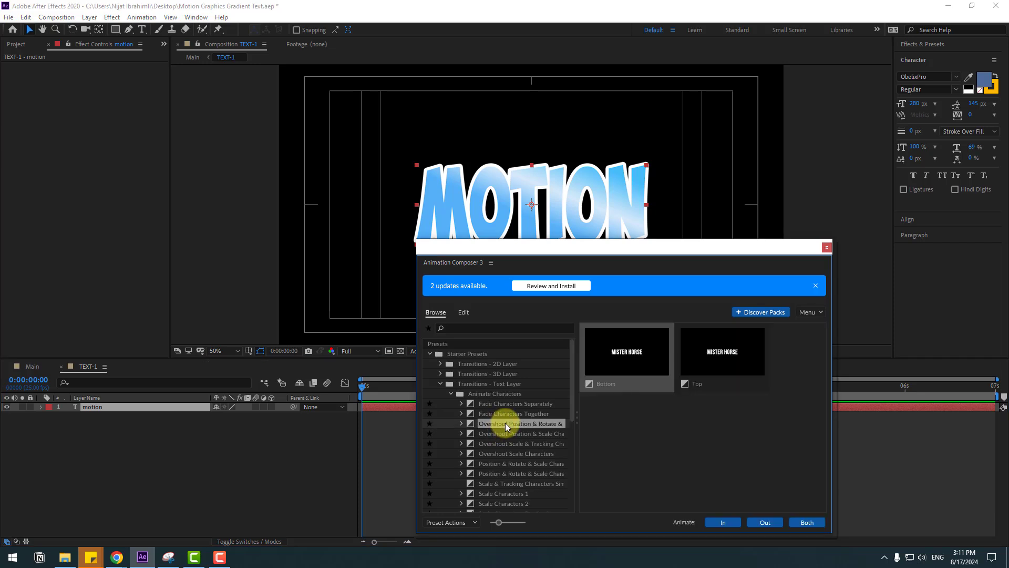
pyautogui.click(722, 522)
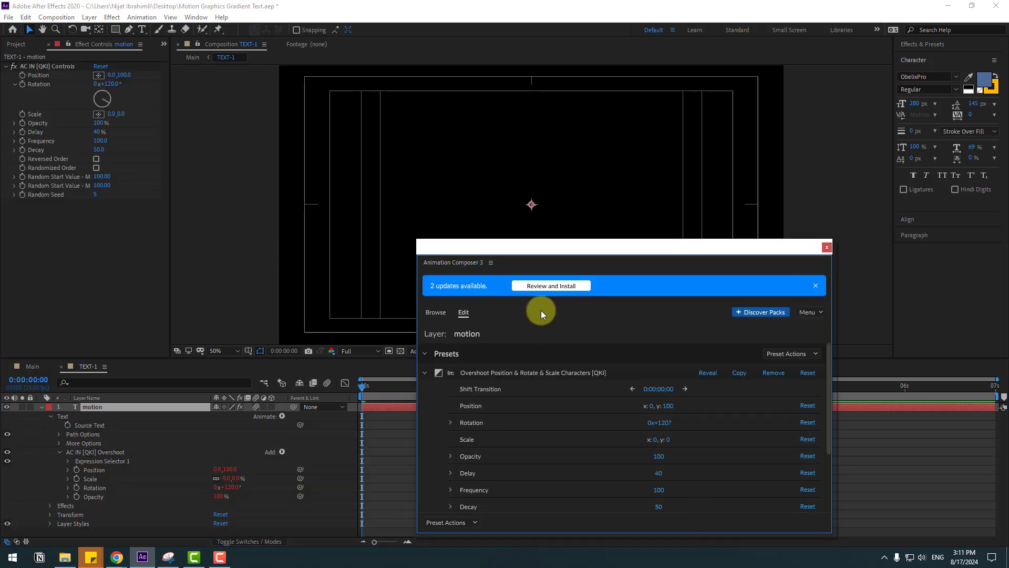
pyautogui.moveTo(519, 248); pyautogui.dragTo(688, 475)
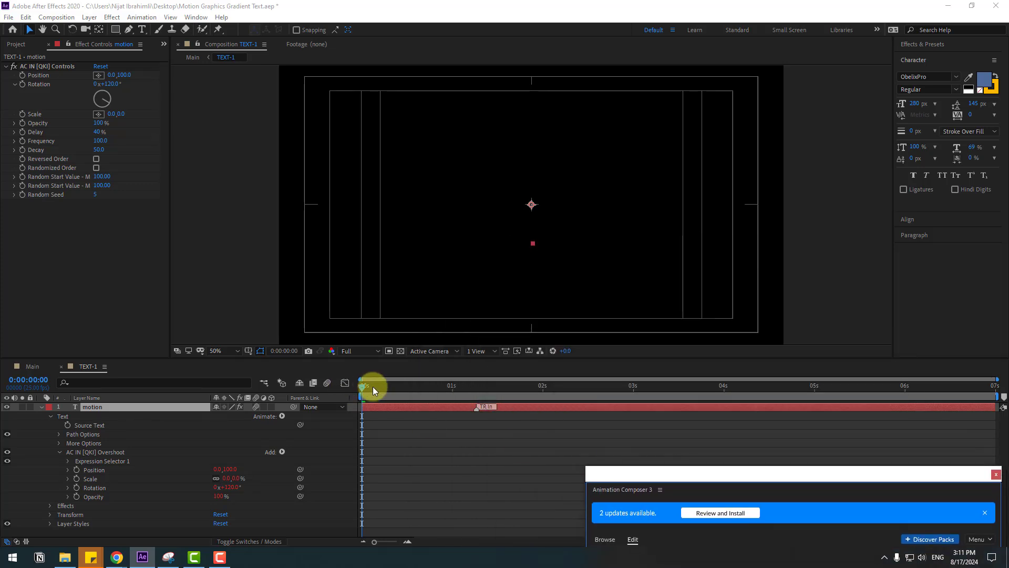
# Stretch the intro transition to about 2 seconds and preview the result.
pyautogui.press('space')
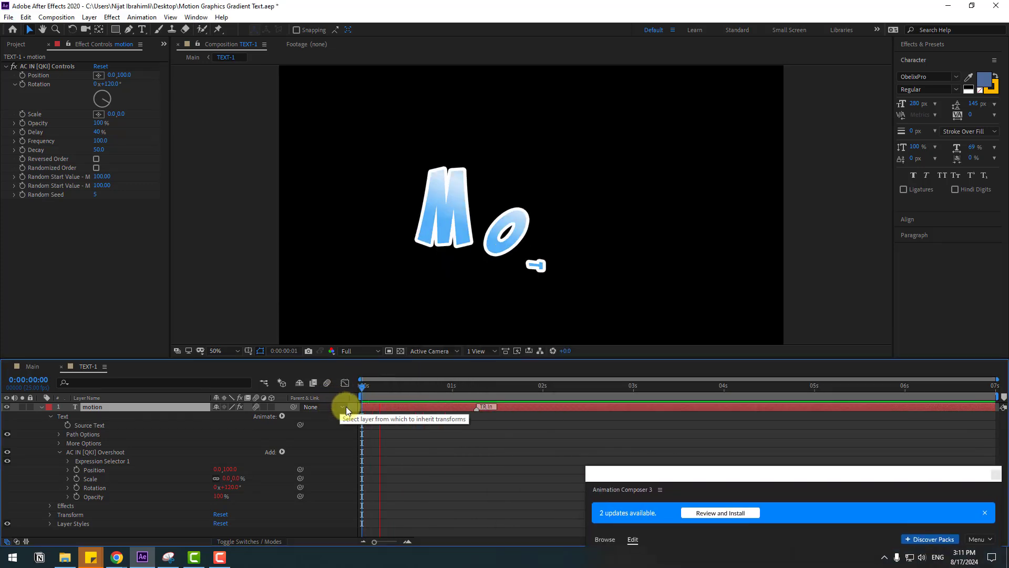
pyautogui.press('space')
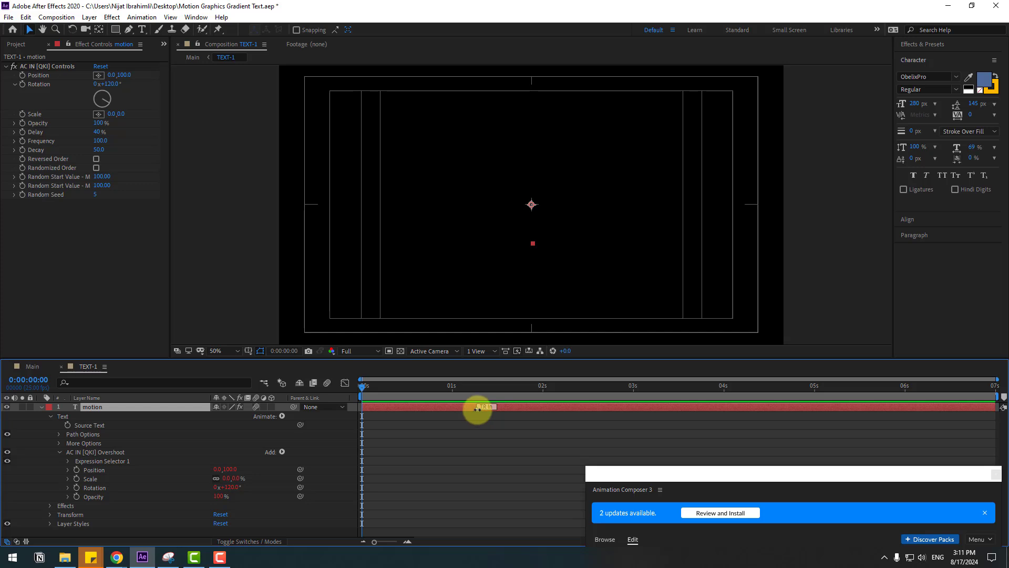
pyautogui.moveTo(477, 409); pyautogui.dragTo(523, 408)
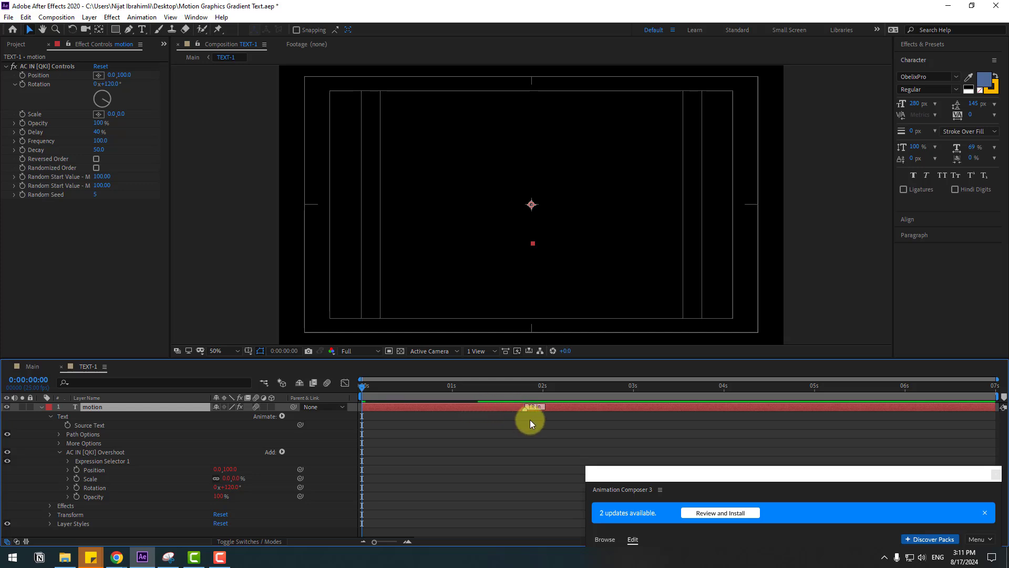
pyautogui.press('space')
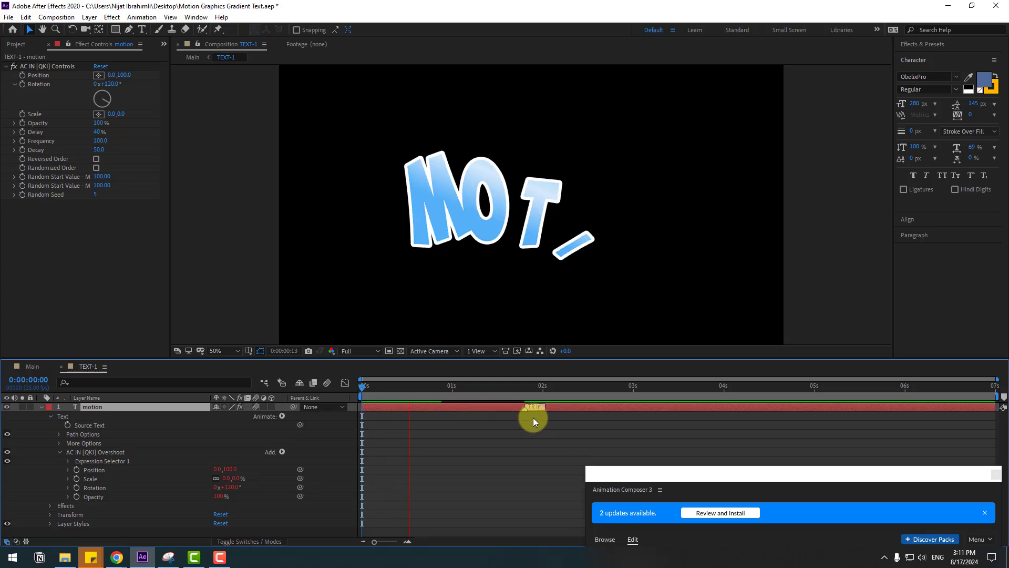
pyautogui.press('space')
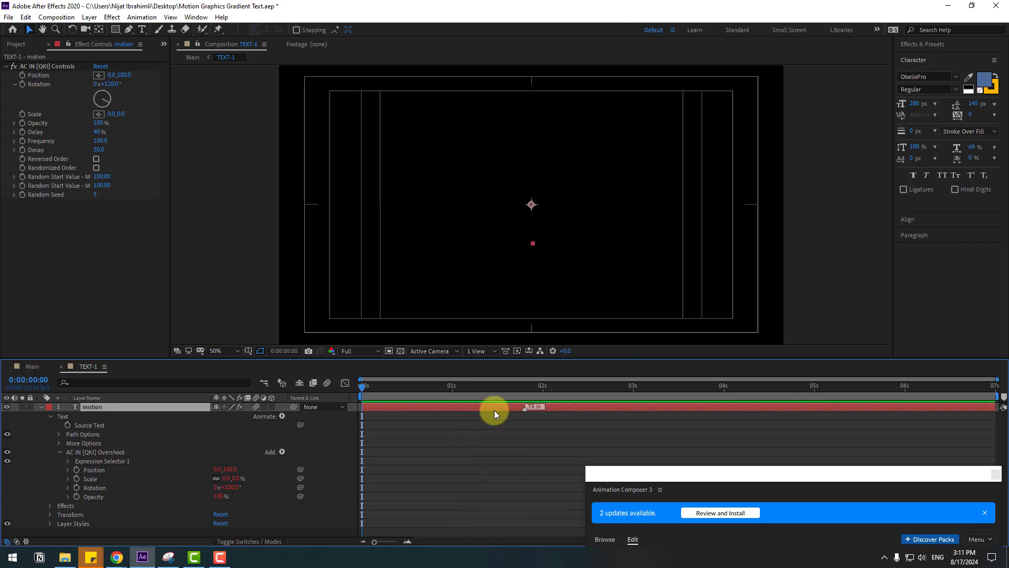
# Return to the Main composition, preview it, and select the Graphics text layer.
pyautogui.click(30, 364)
pyautogui.press('space')
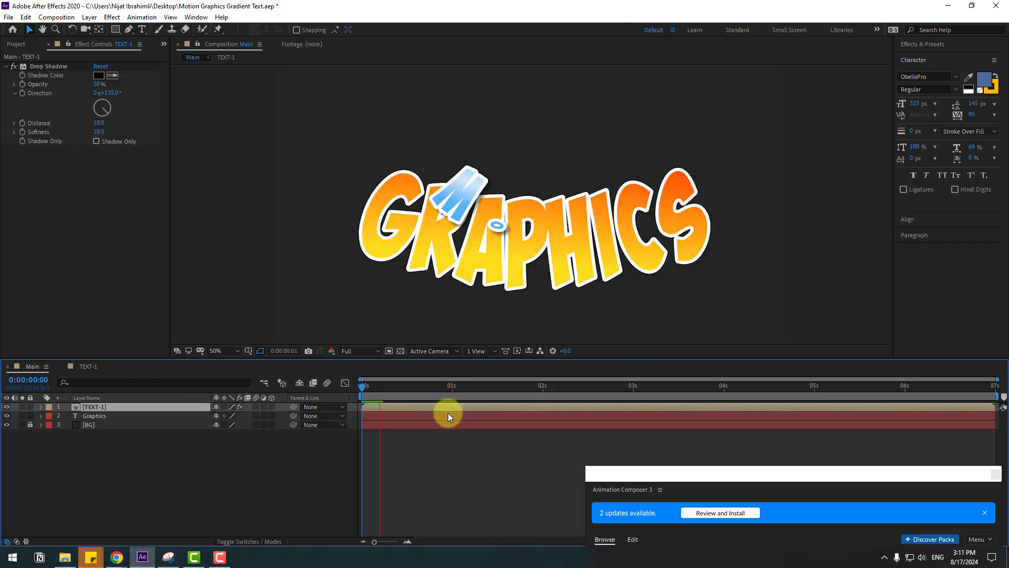
pyautogui.press('space')
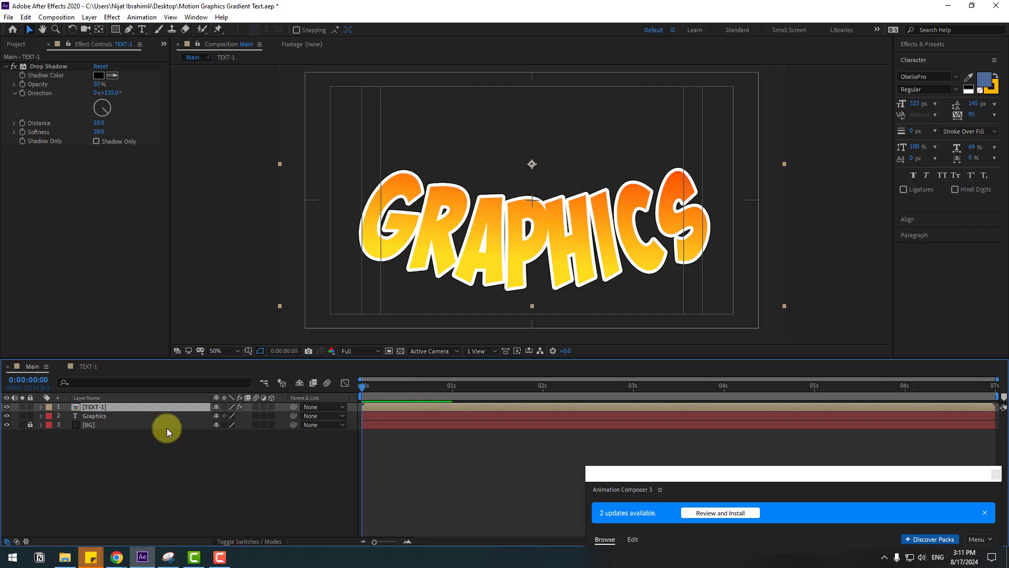
pyautogui.click(103, 416)
# Compare the overshoot character presets and choose Overshoot Position & Rotate & Scale Characters.
pyautogui.moveTo(639, 457); pyautogui.dragTo(581, 287)
pyautogui.click(614, 473)
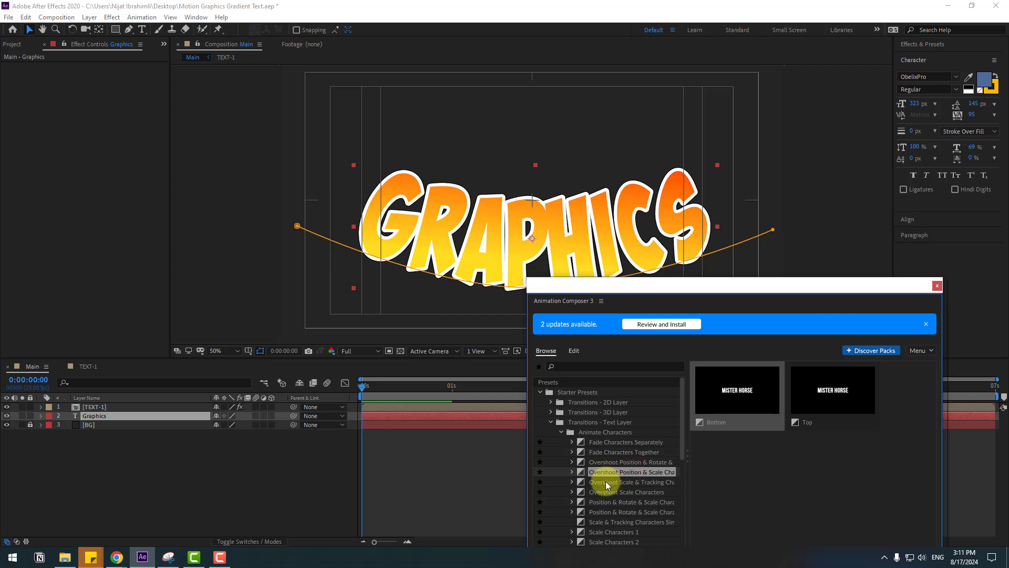
pyautogui.click(603, 482)
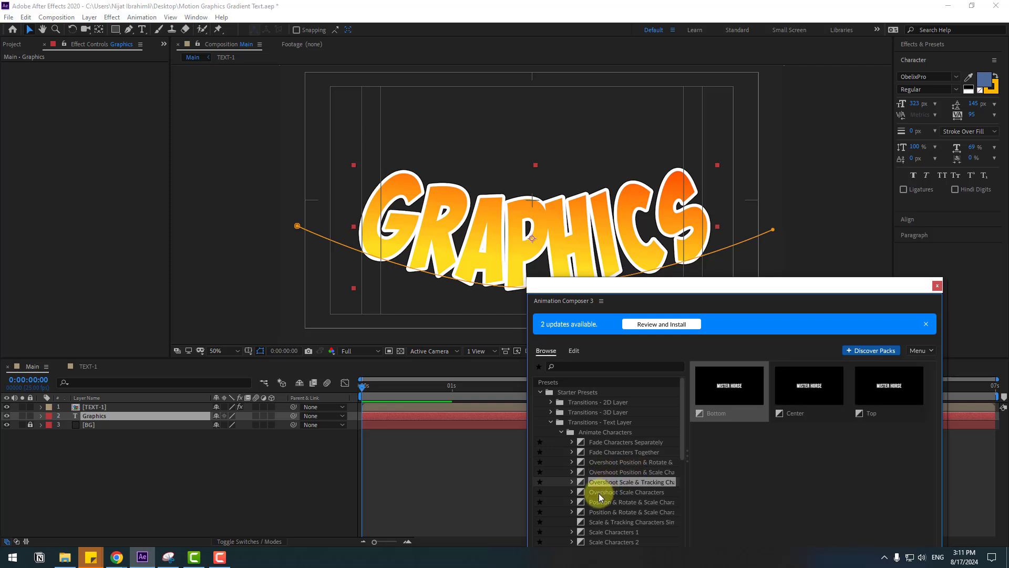
pyautogui.click(598, 493)
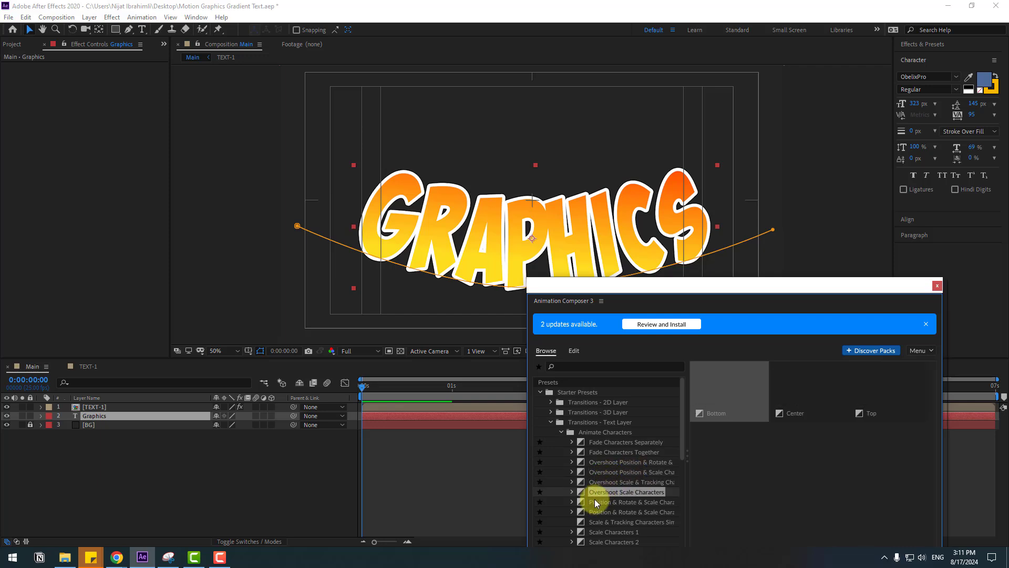
pyautogui.click(604, 462)
pyautogui.moveTo(779, 290); pyautogui.dragTo(788, 223)
# Apply the overshoot preset to Graphics as an Animate In transition and preview it.
pyautogui.click(841, 494)
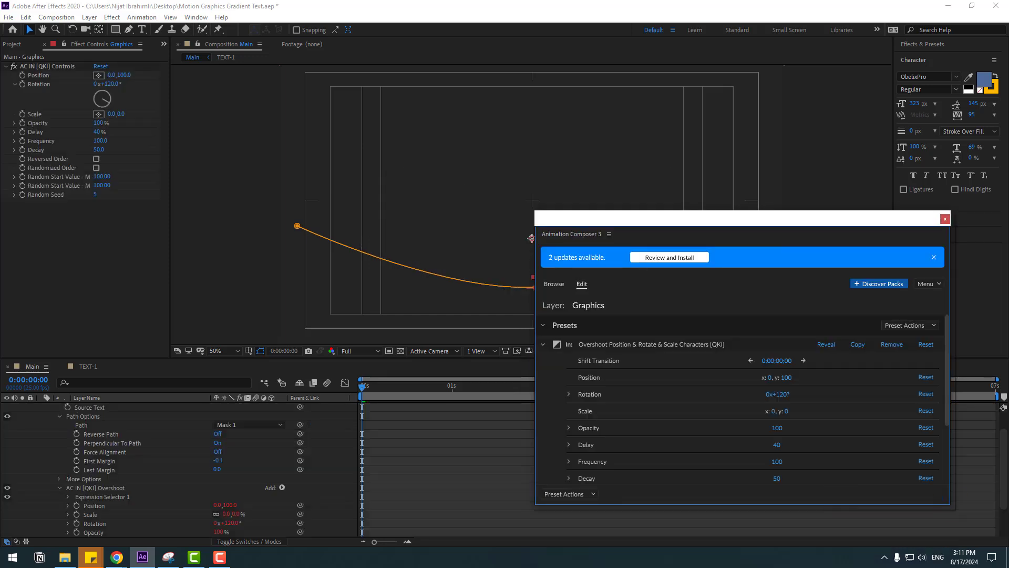
pyautogui.moveTo(718, 221); pyautogui.dragTo(694, 500)
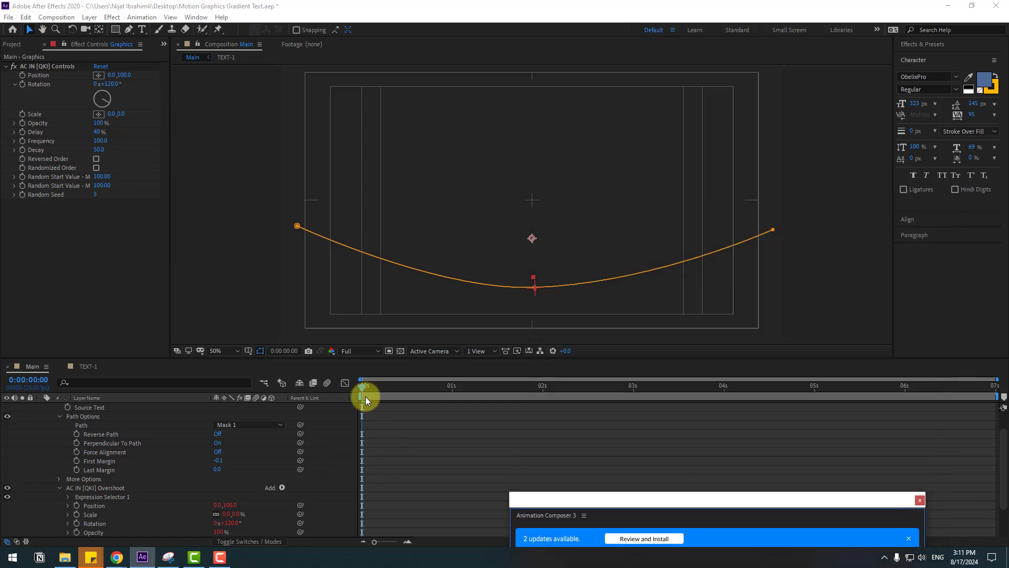
pyautogui.press('space')
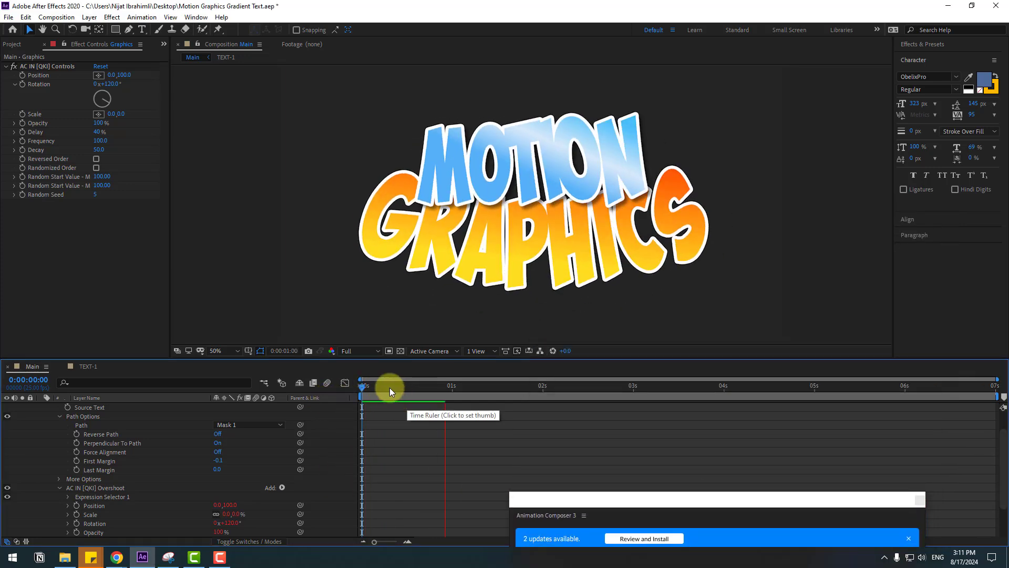
pyautogui.press('space')
pyautogui.scroll(3, 79, 439)
pyautogui.click(40, 416)
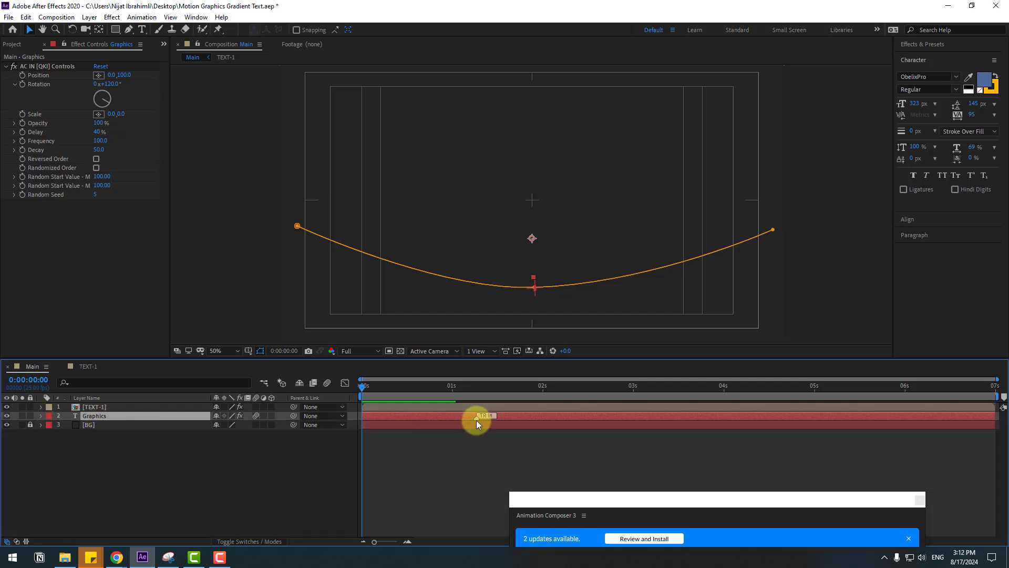
# Delay the Graphics layer's start a few frames, preview, and close Animation Composer.
pyautogui.moveTo(476, 419); pyautogui.dragTo(511, 417)
pyautogui.moveTo(376, 417); pyautogui.dragTo(393, 417)
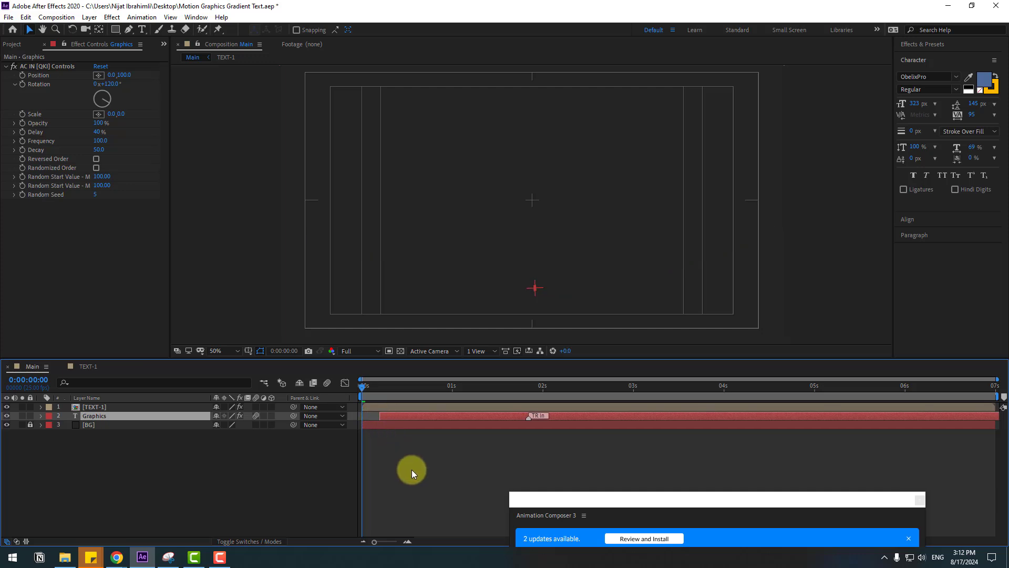
pyautogui.press('space')
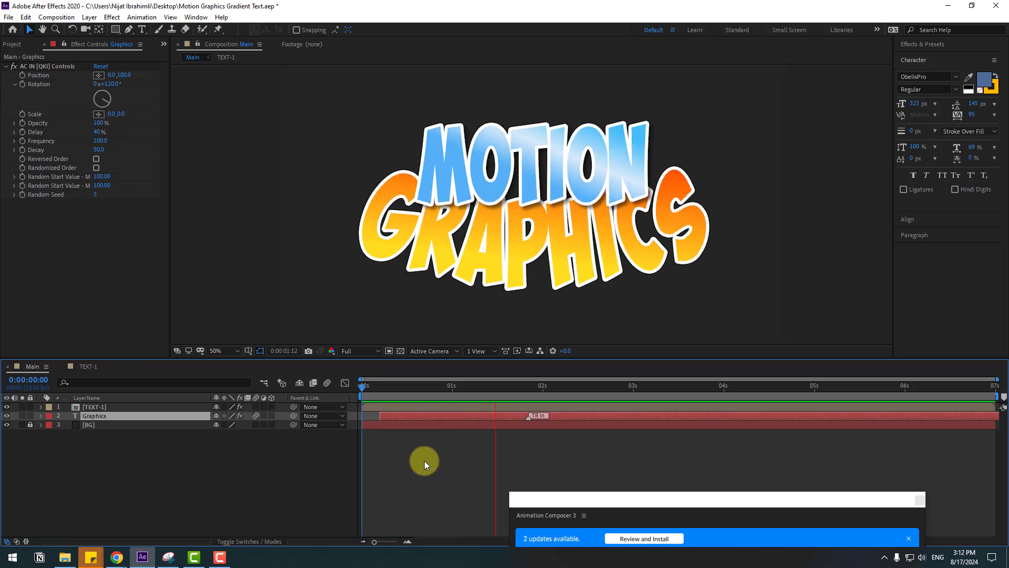
pyautogui.click(384, 386)
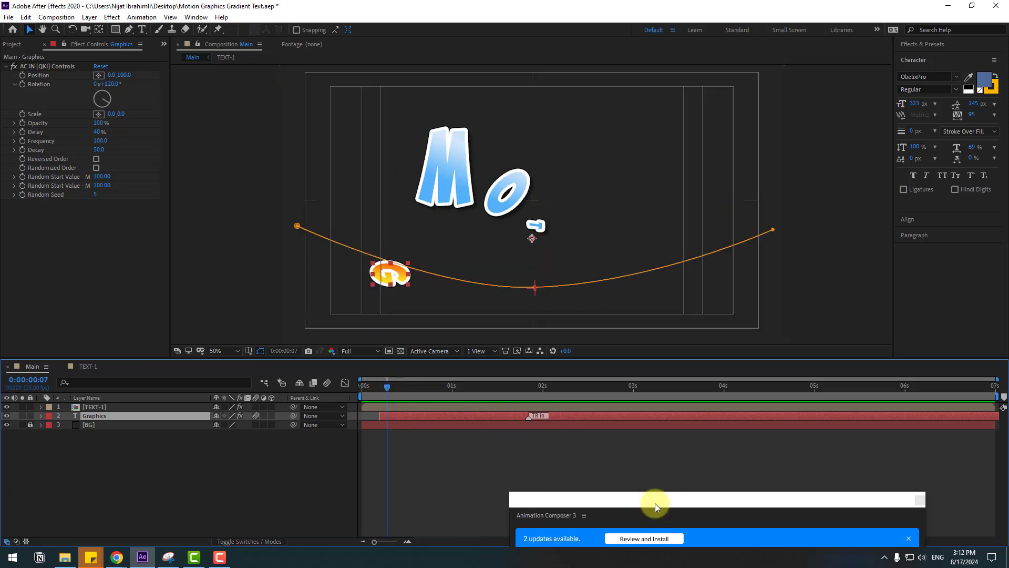
pyautogui.moveTo(655, 503); pyautogui.dragTo(604, 301)
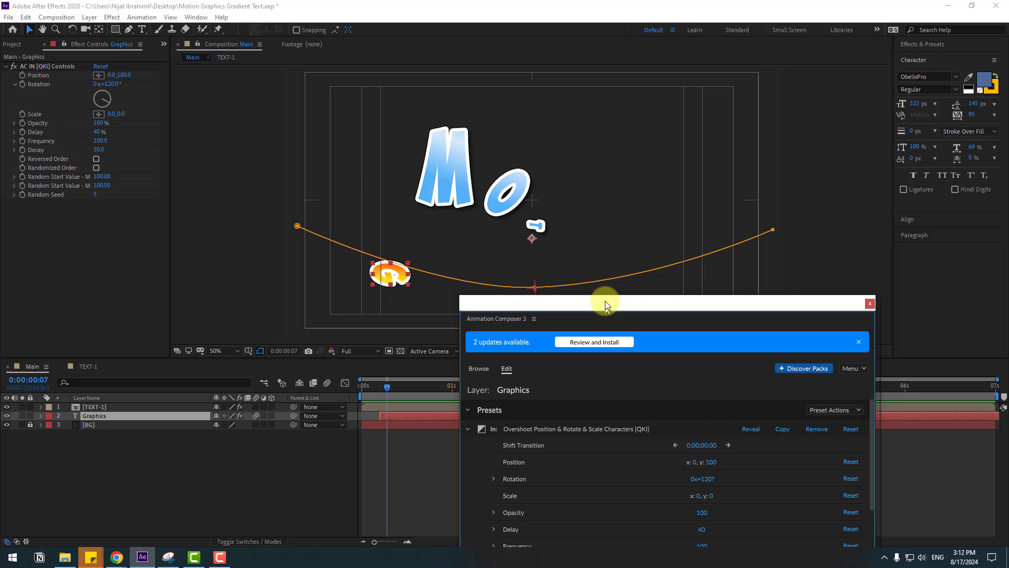
pyautogui.click(870, 298)
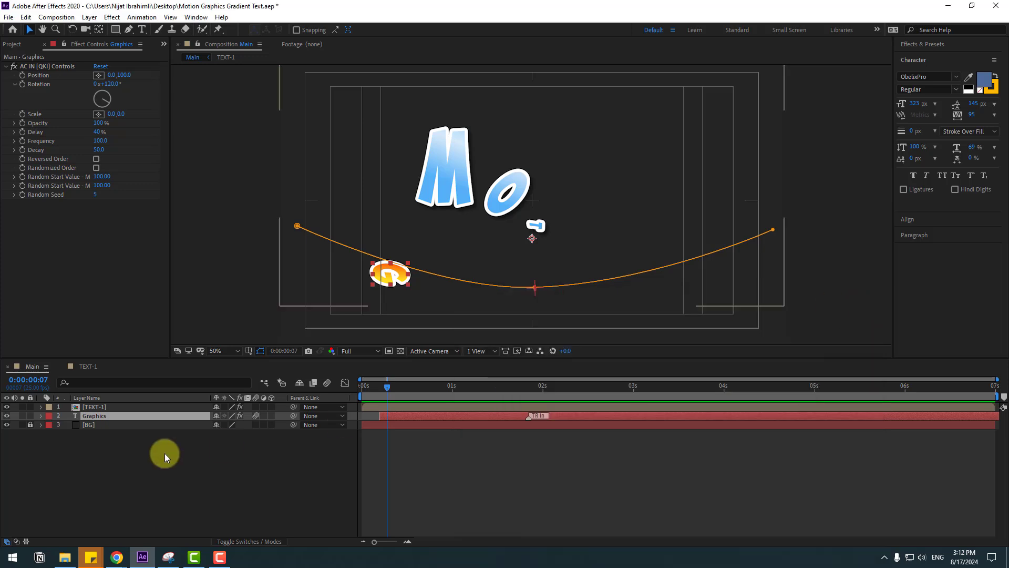
# Scrub the animation to its end and test First Margin sliding GRAPHICS along the curve.
pyautogui.click(40, 416)
pyautogui.scroll(-1, 39, 434)
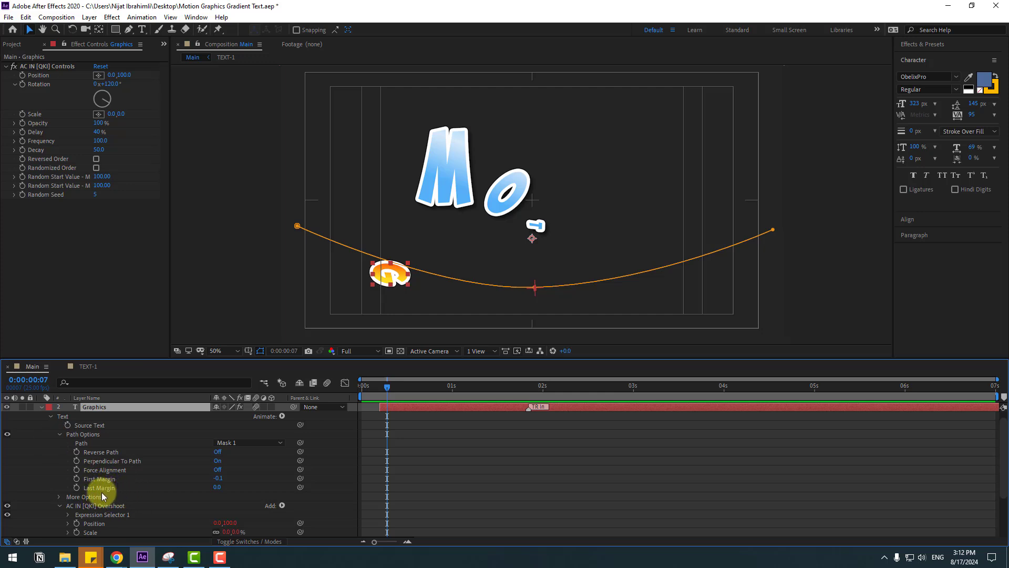
pyautogui.moveTo(380, 392); pyautogui.dragTo(552, 389)
pyautogui.moveTo(220, 479); pyautogui.dragTo(371, 463)
# Keyframe First Margin at 0 near the start, then at -100 ten frames later.
pyautogui.moveTo(168, 492); pyautogui.dragTo(130, 504)
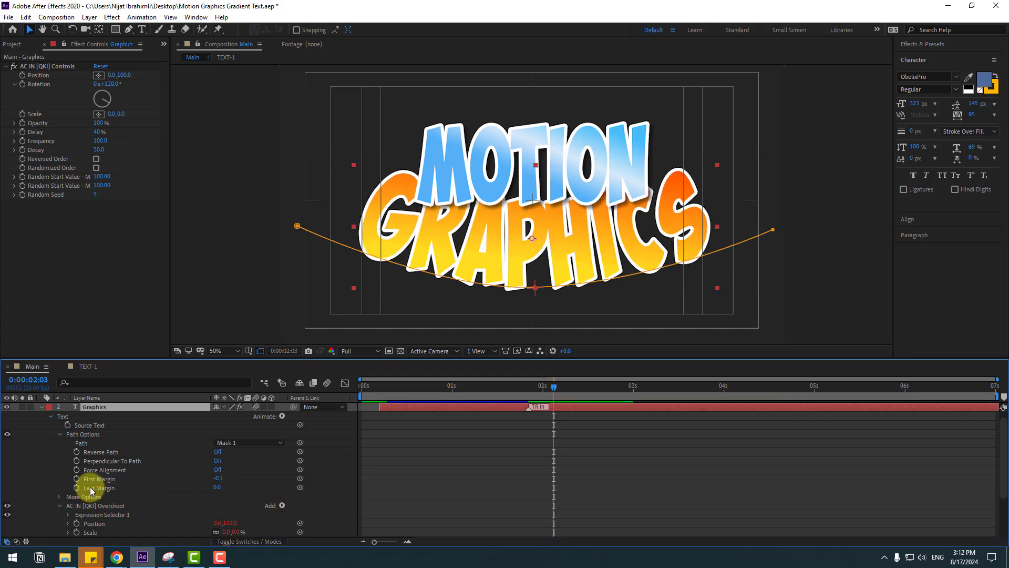
pyautogui.moveTo(551, 391); pyautogui.dragTo(379, 394)
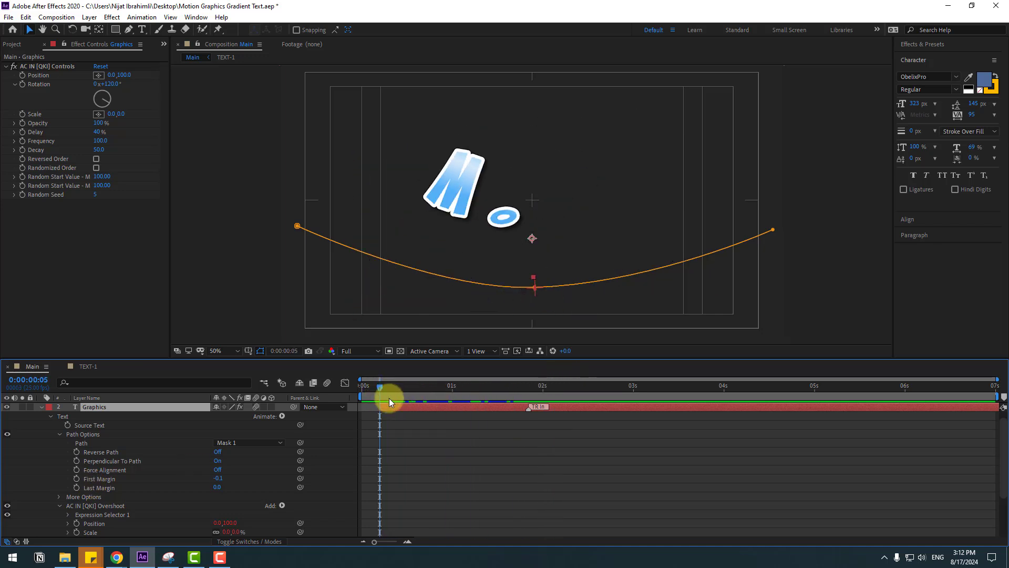
pyautogui.click(73, 479)
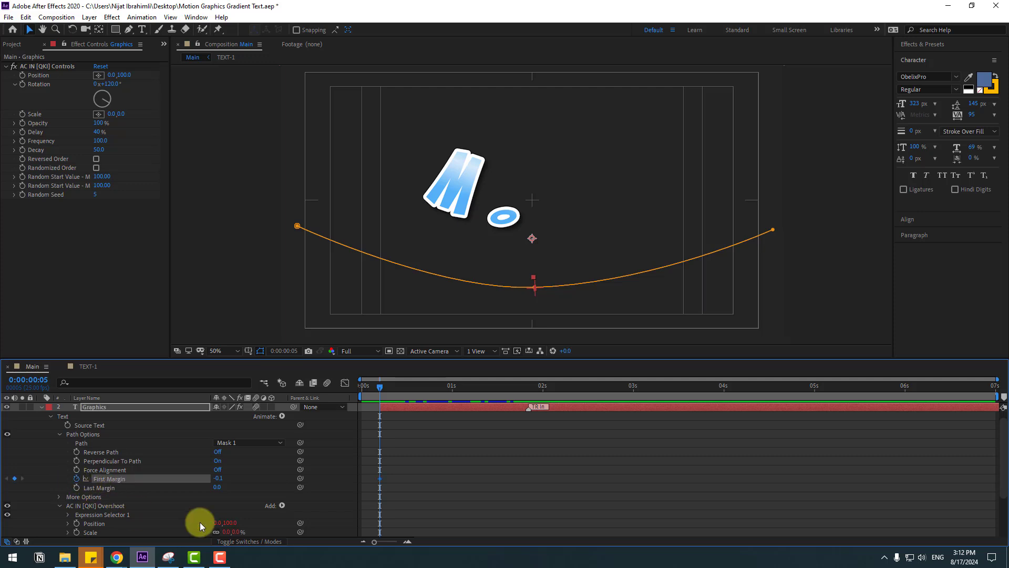
pyautogui.click(219, 478)
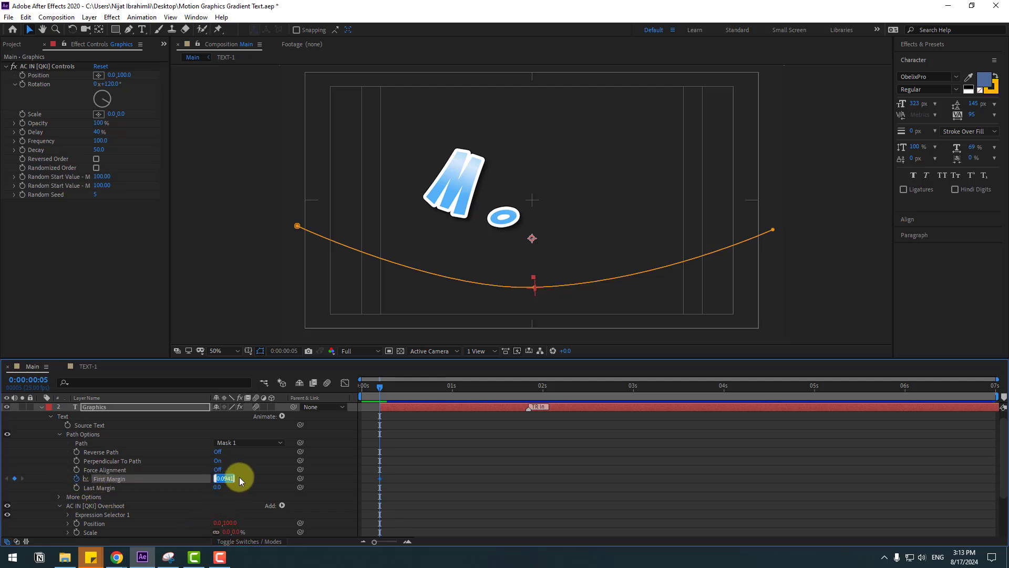
pyautogui.hotkey('shift', 'pagedown')
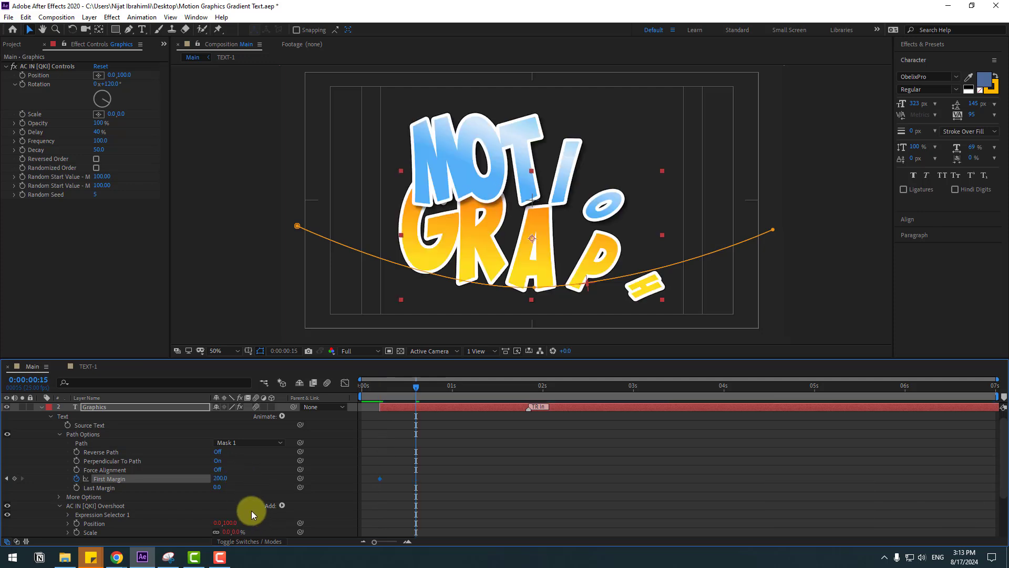
pyautogui.click(221, 479)
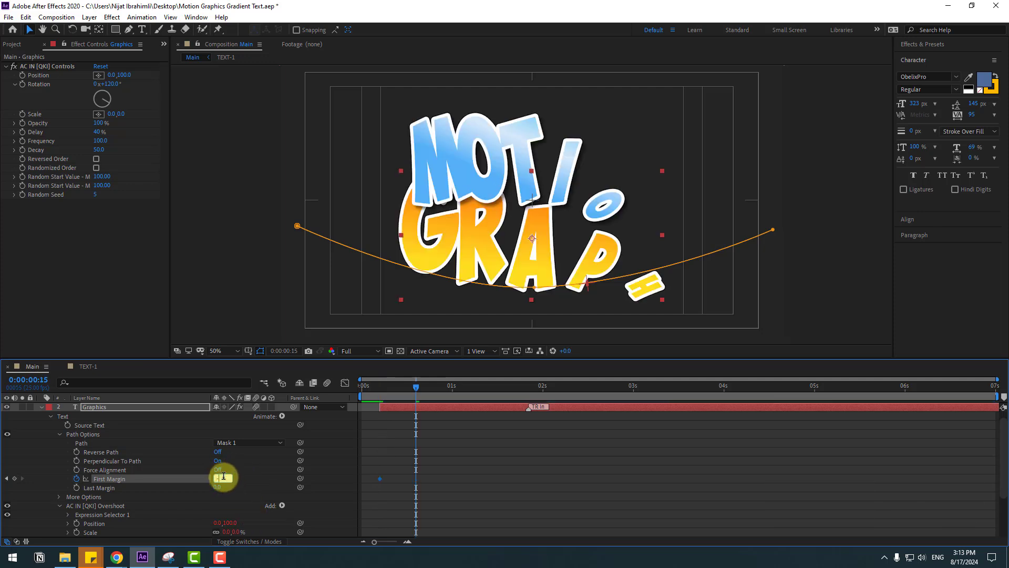
pyautogui.write('-100')
pyautogui.press('Return')
# Add First Margin keyframes of 50, -25 and 15, spaced ten frames apart.
pyautogui.hotkey('shift', 'pagedown')
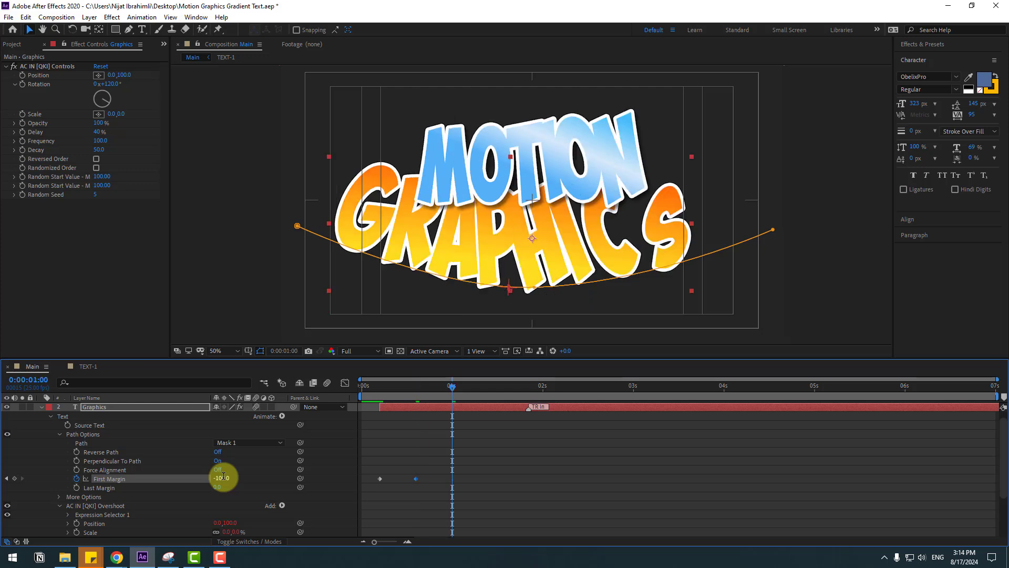
pyautogui.click(220, 479)
pyautogui.write('5')
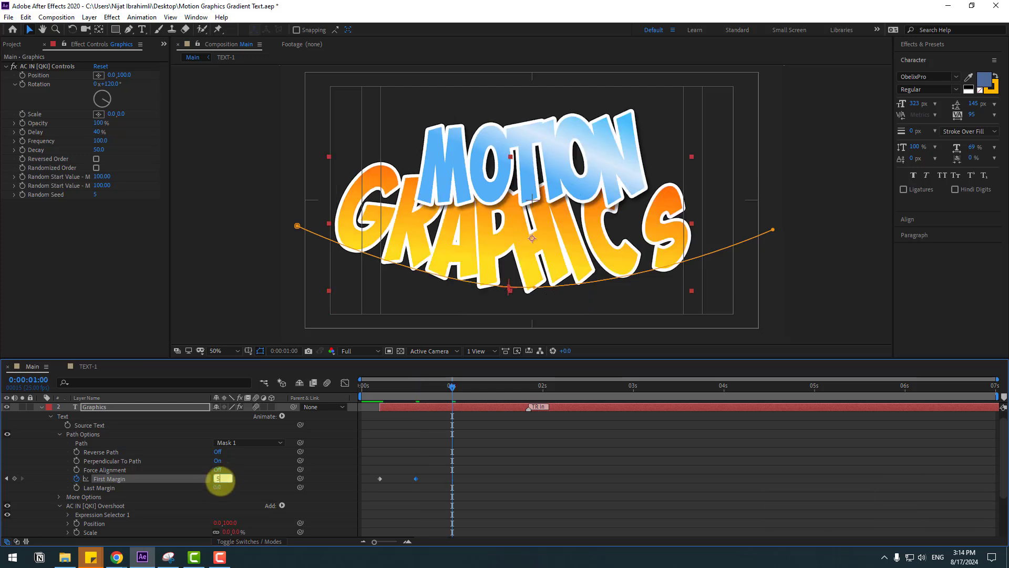
pyautogui.write('0')
pyautogui.press('Return')
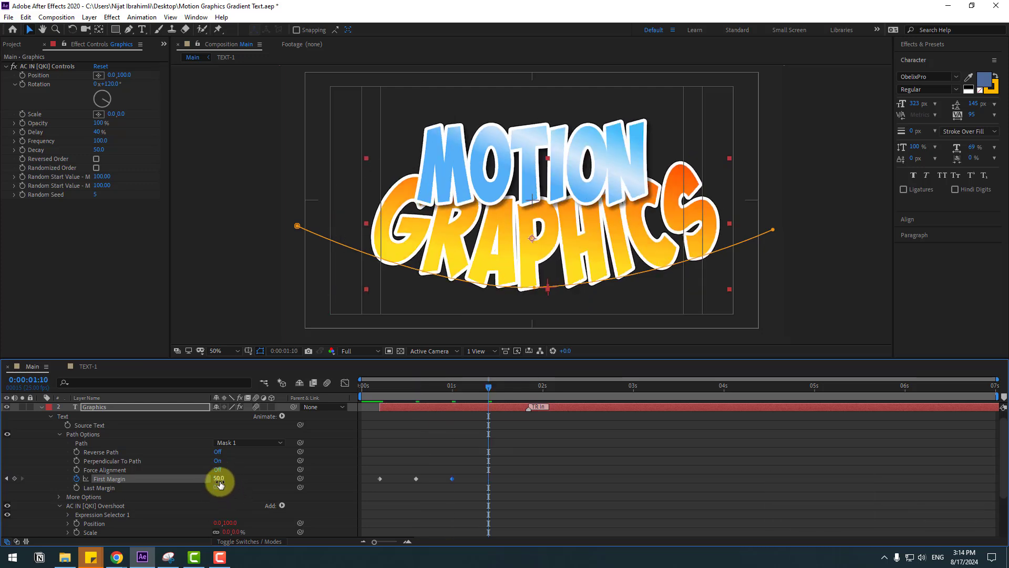
pyautogui.write('-25')
pyautogui.press('Return')
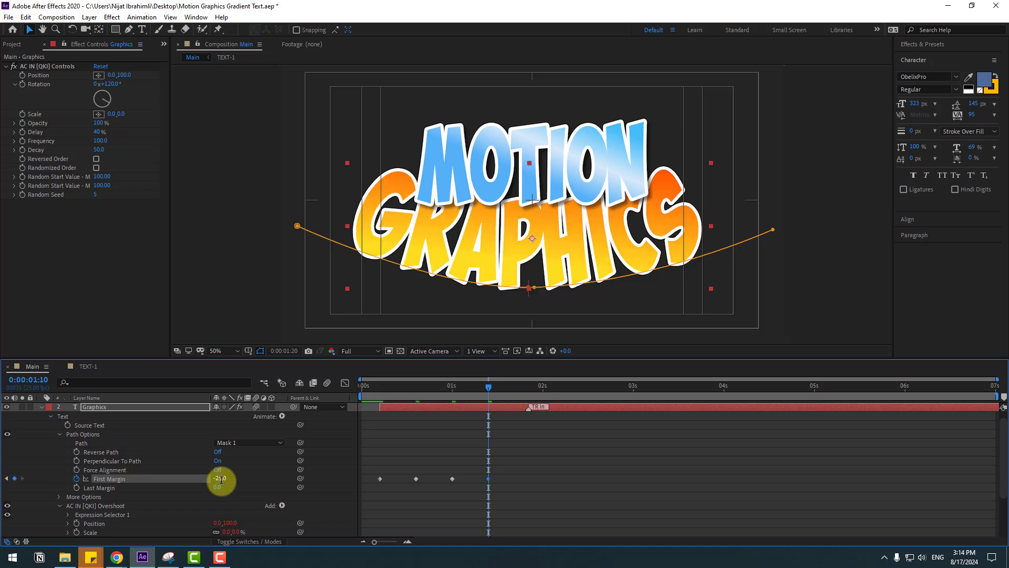
pyautogui.hotkey('shift', 'pagedown')
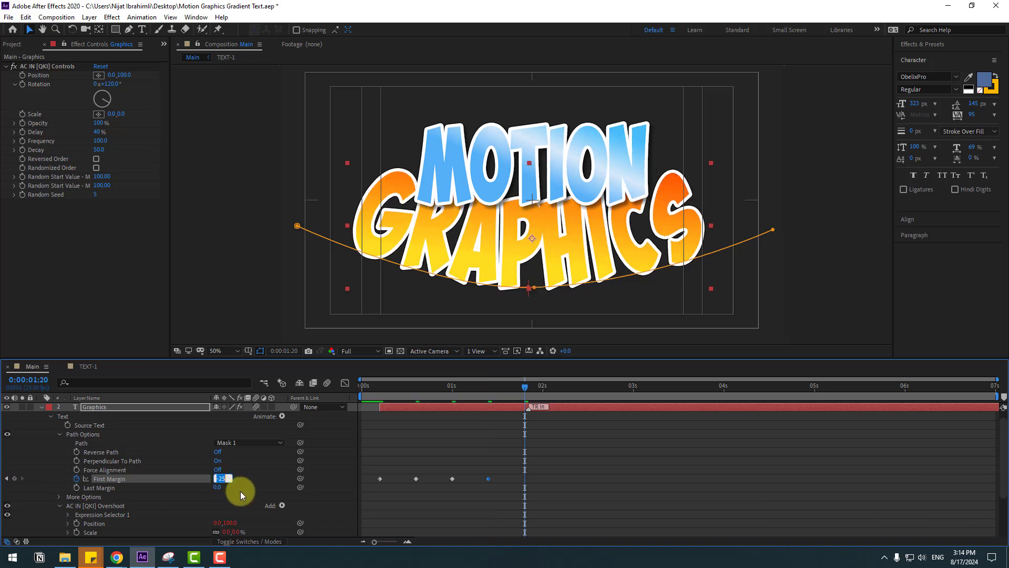
pyautogui.write('15')
pyautogui.press('Return')
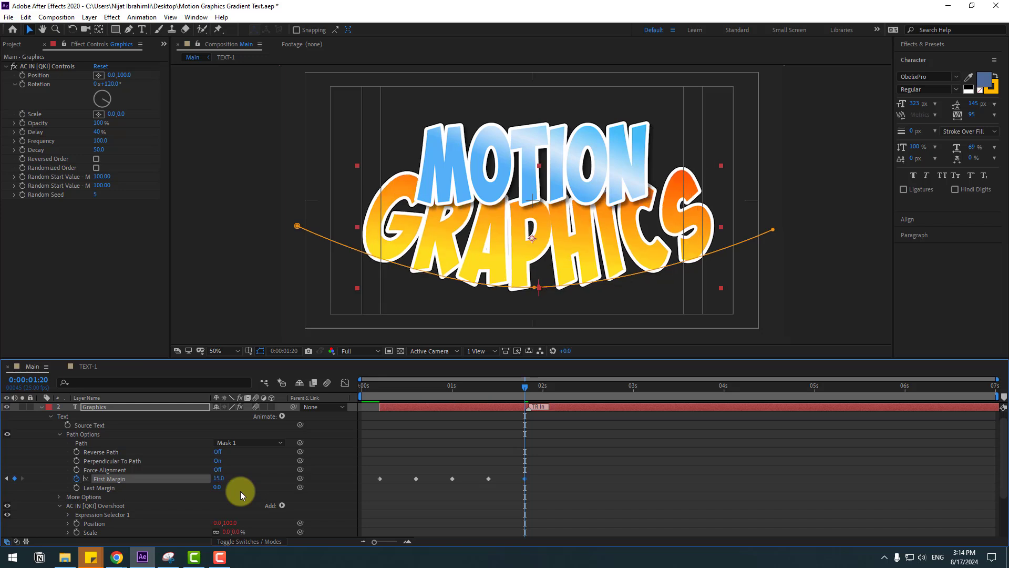
# Settle First Margin with a final keyframe of 0 and select all its keyframes.
pyautogui.hotkey('shift', 'pagedown')
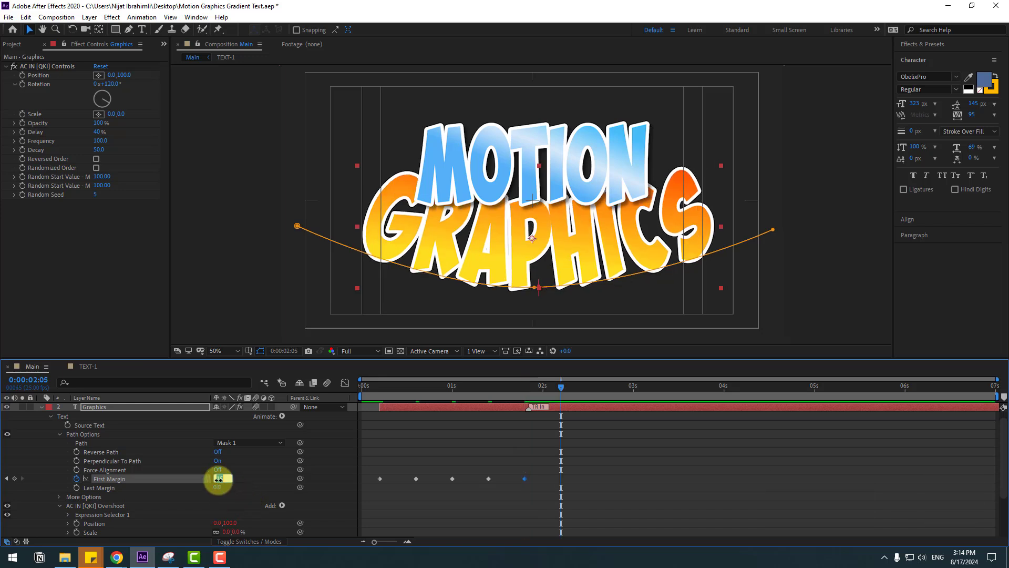
pyautogui.write('0')
pyautogui.press('Return')
pyautogui.hotkey('shift', 'pagedown')
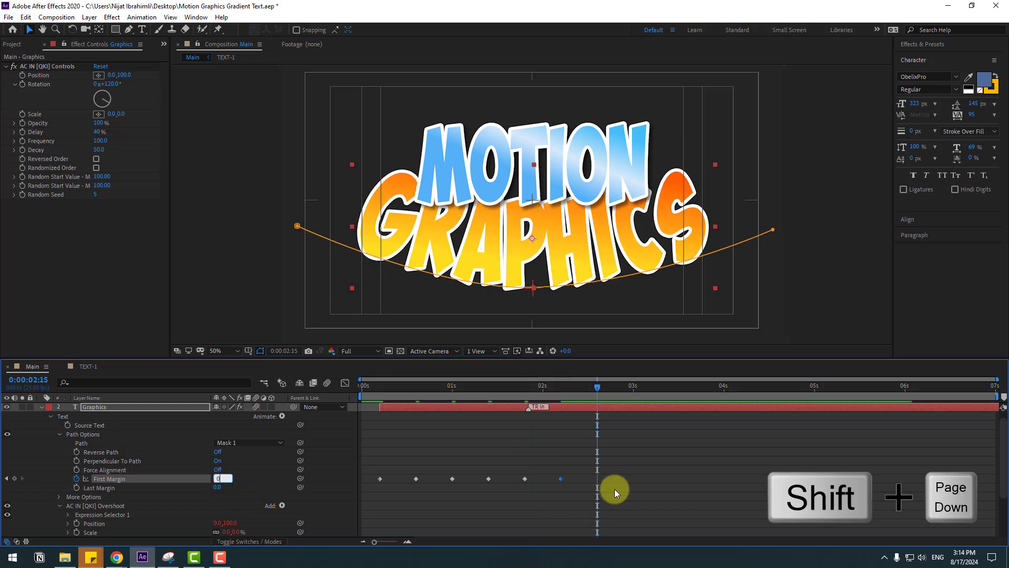
pyautogui.moveTo(648, 475); pyautogui.dragTo(347, 497)
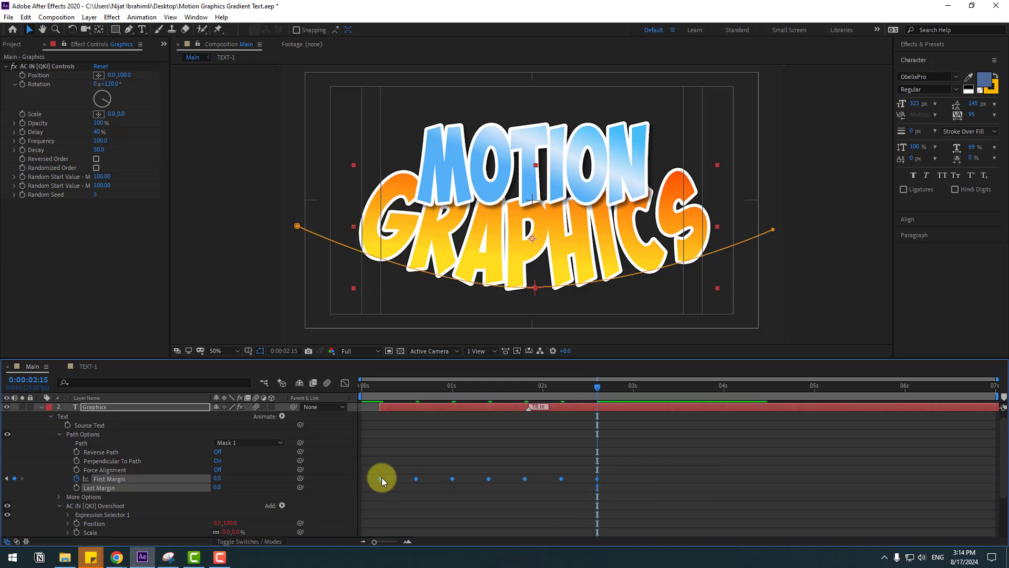
# Apply Easy Ease to all six First Margin keyframes and preview GRAPHICS swinging along the curve.
pyautogui.rightClick(383, 476)
pyautogui.moveTo(387, 474)
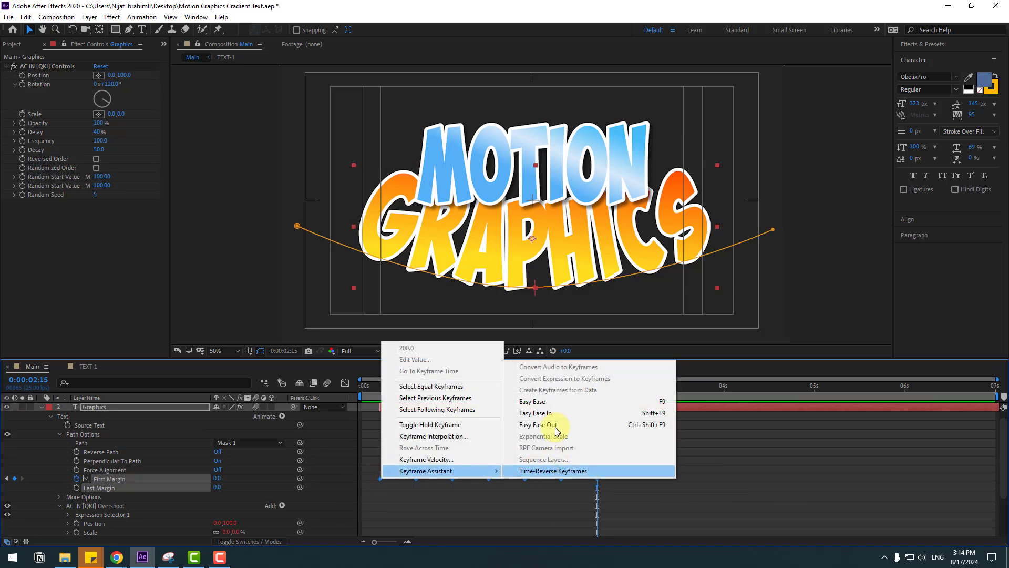
pyautogui.click(642, 402)
pyautogui.press('space')
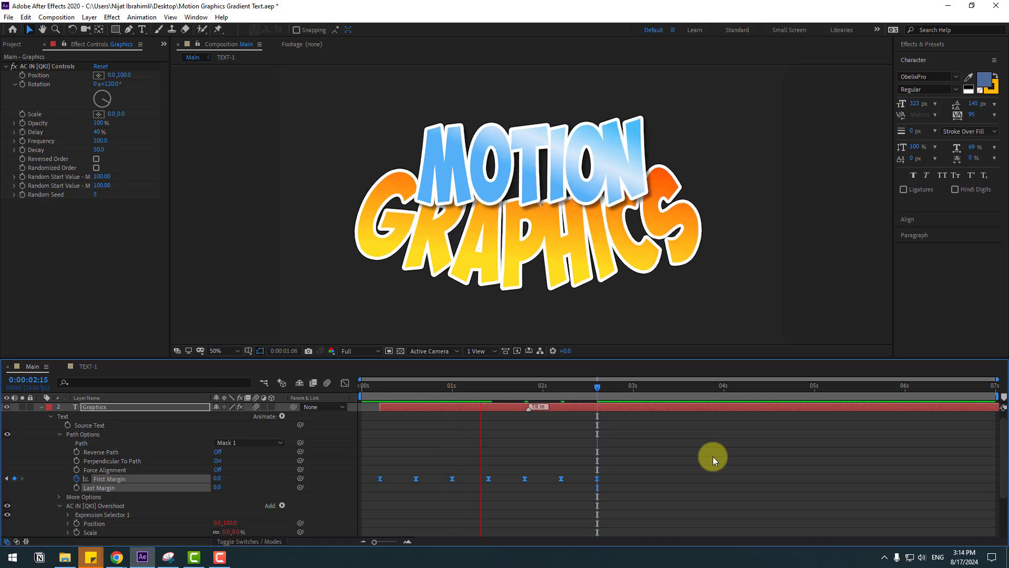
pyautogui.press('space')
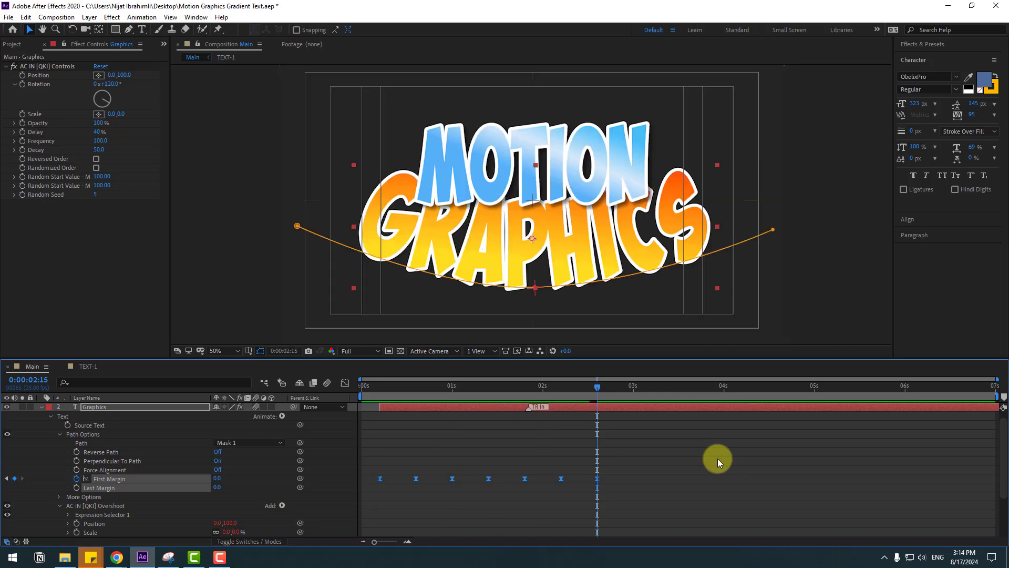
pyautogui.press('space')
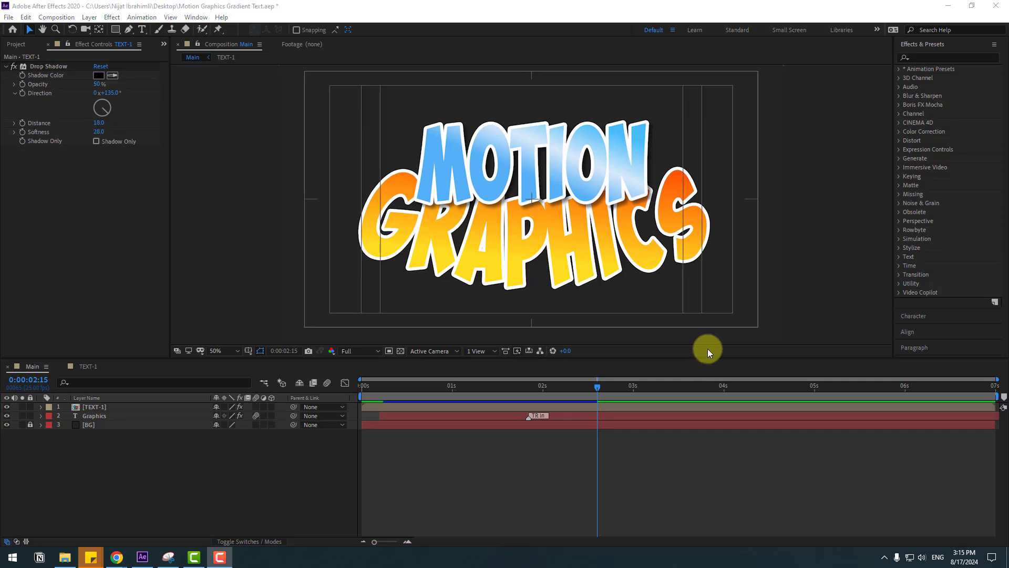
# Apply Glow to TEXT-1 with 58.8% threshold, 0.3 intensity and a 105 radius.
pyautogui.click(931, 58)
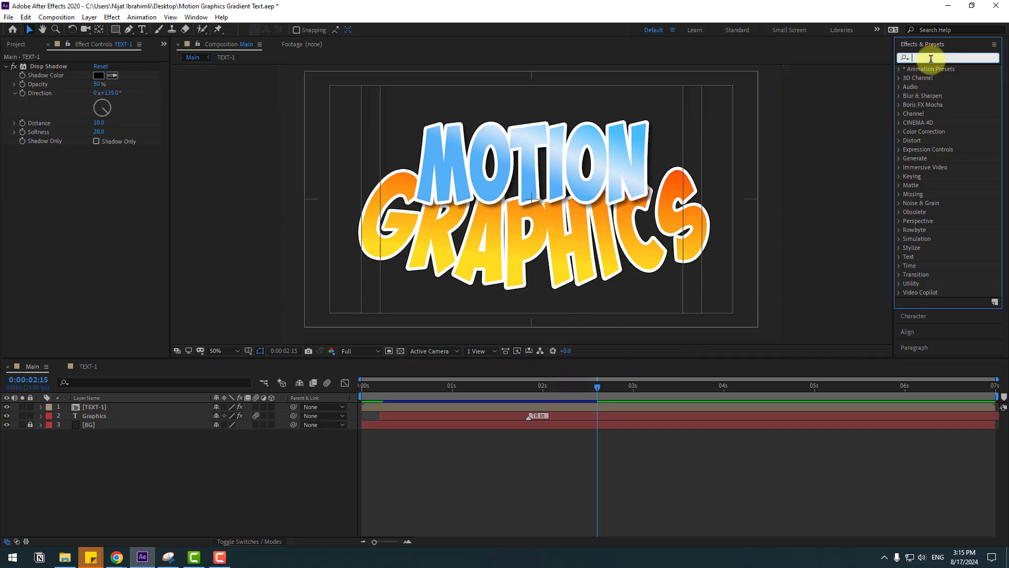
pyautogui.write('glow')
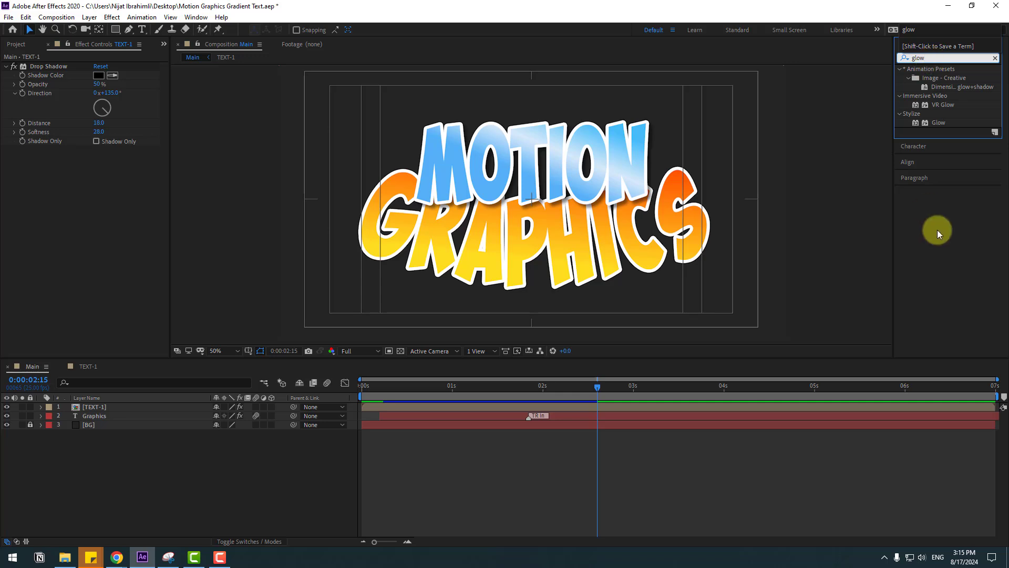
pyautogui.moveTo(935, 124); pyautogui.dragTo(90, 406)
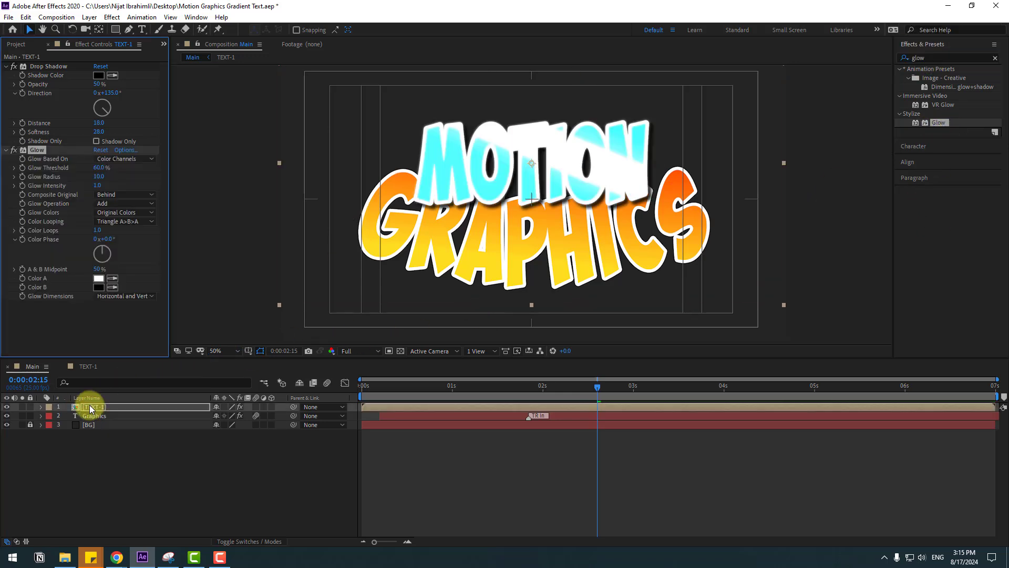
pyautogui.moveTo(110, 176); pyautogui.dragTo(102, 167)
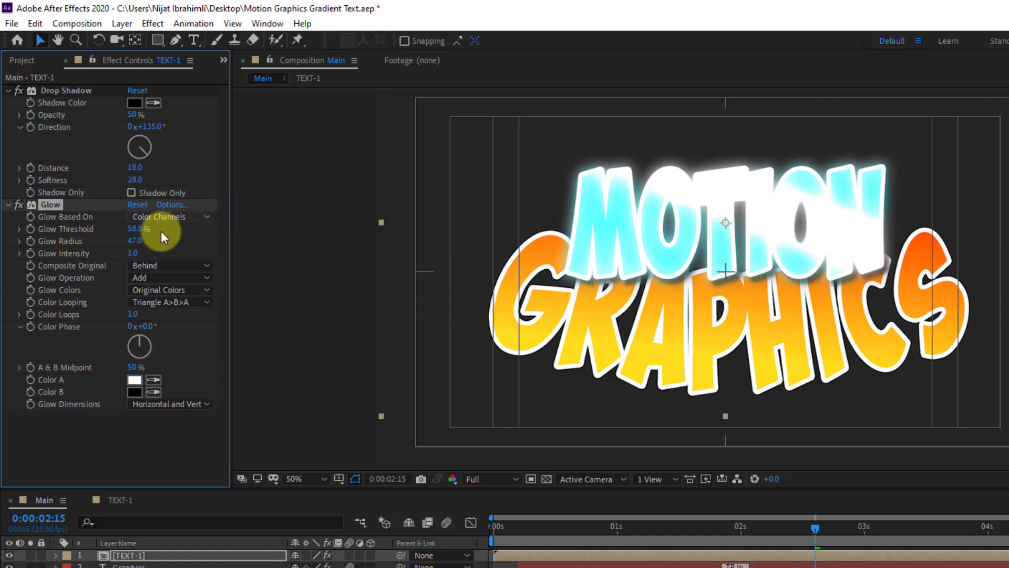
pyautogui.moveTo(136, 228); pyautogui.dragTo(68, 240)
pyautogui.moveTo(131, 255); pyautogui.dragTo(77, 255)
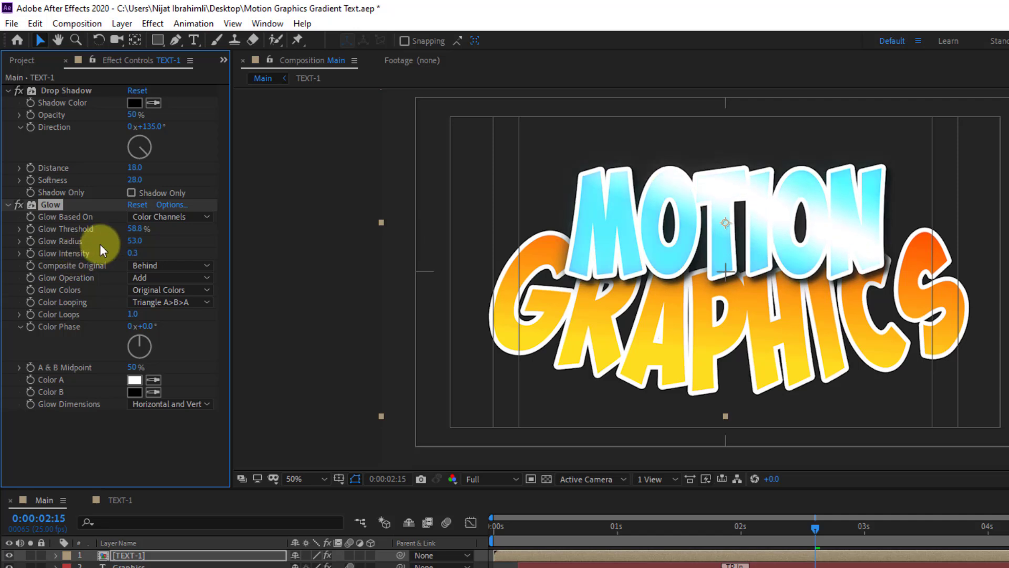
pyautogui.moveTo(136, 239); pyautogui.dragTo(176, 237)
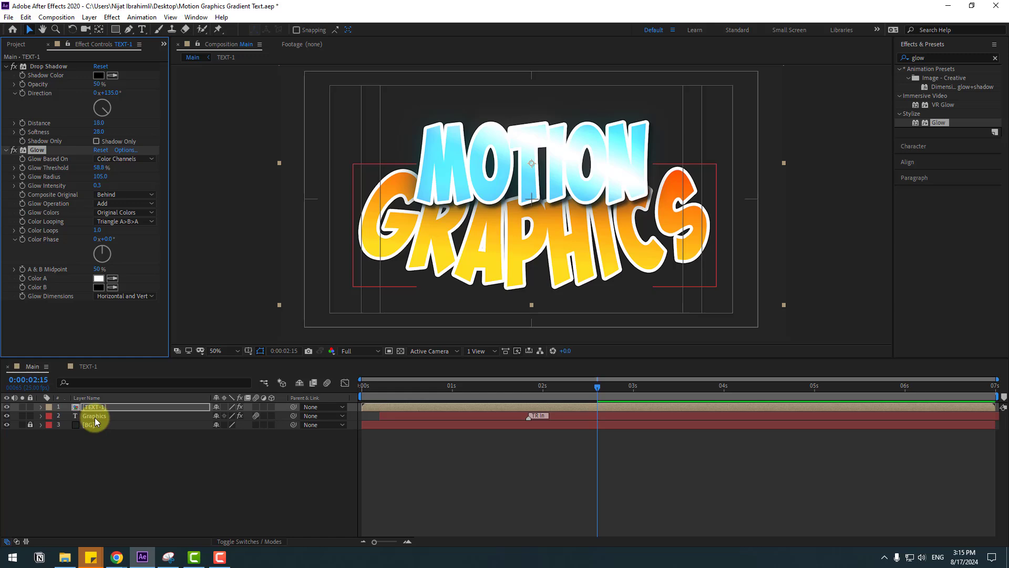
pyautogui.click(95, 417)
# Pre-compose the Graphics layer into TEXT-2 and give it a Glow with an enlarged radius.
pyautogui.rightClick(95, 417)
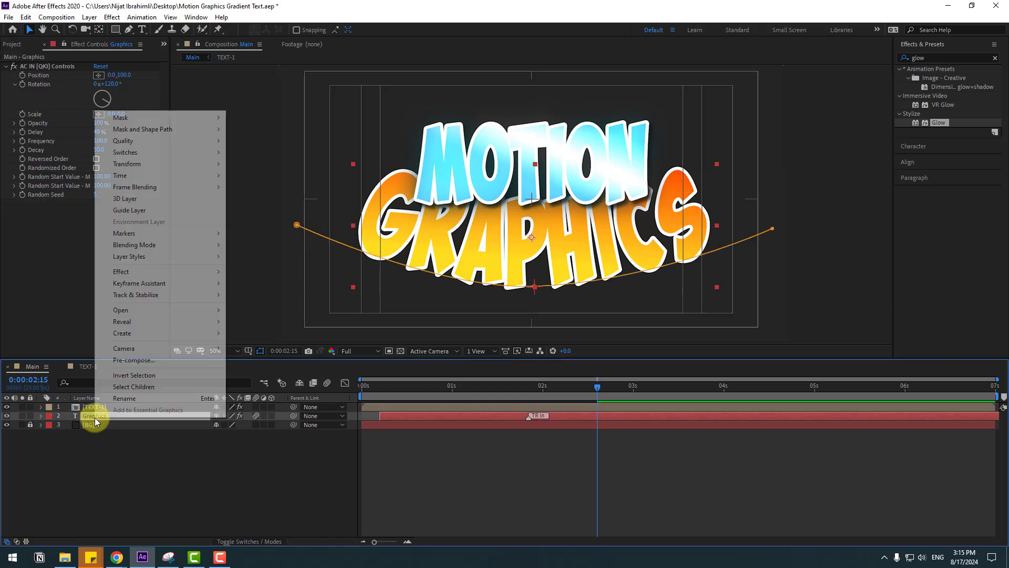
pyautogui.click(146, 363)
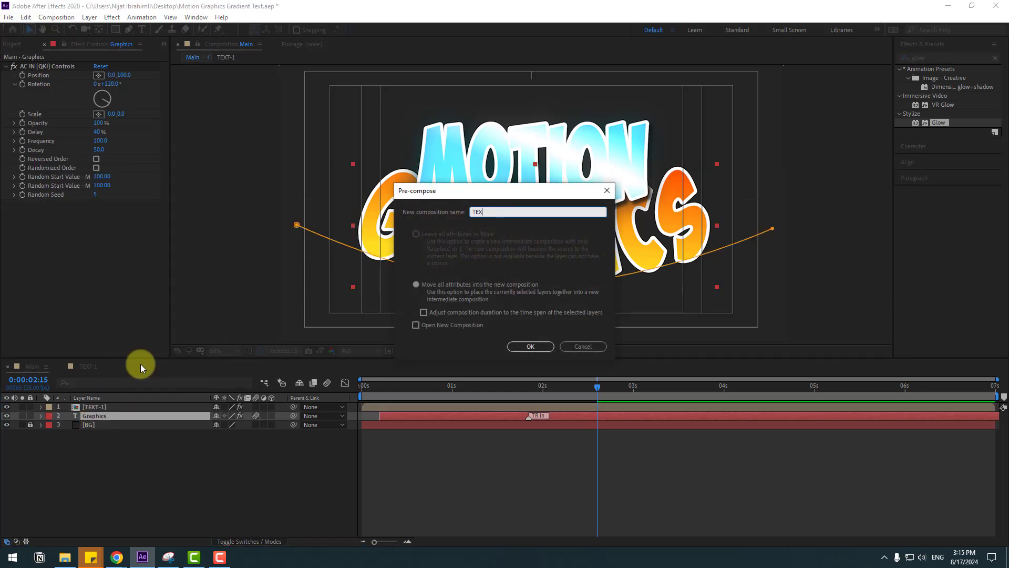
pyautogui.click(514, 345)
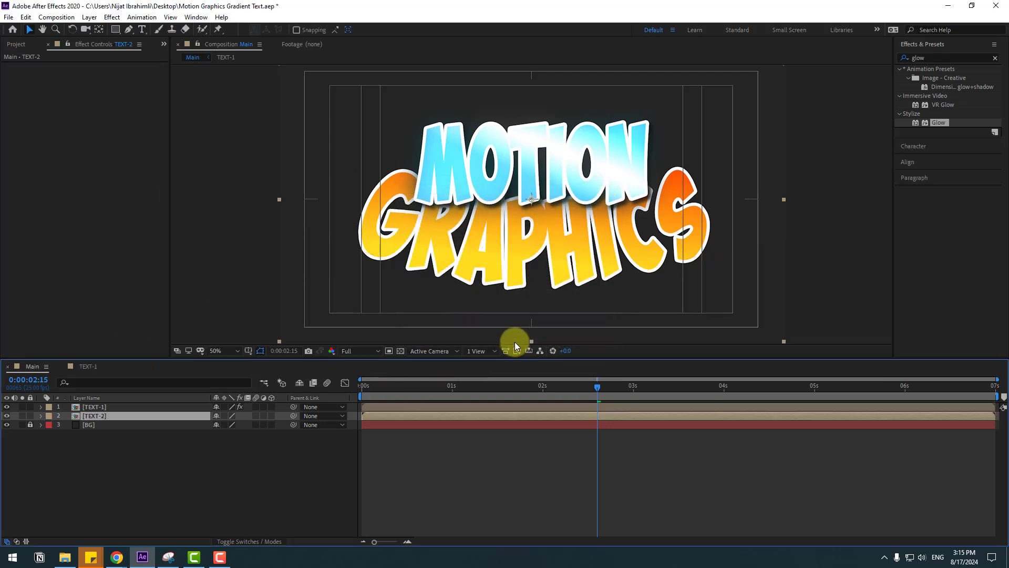
pyautogui.moveTo(935, 124); pyautogui.dragTo(94, 416)
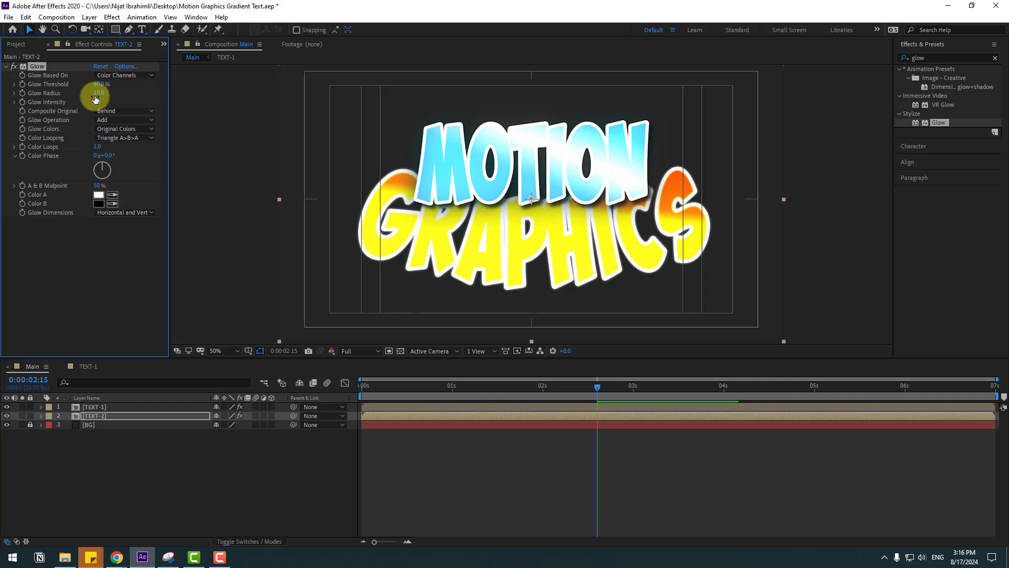
pyautogui.moveTo(99, 93); pyautogui.dragTo(129, 78)
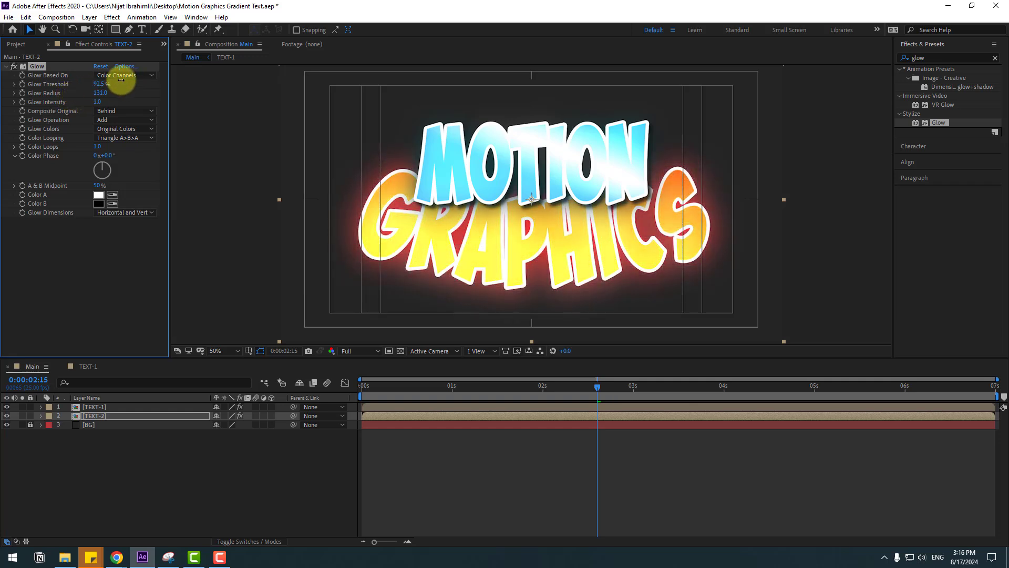
# Widen TEXT-1's Glow radius to 135 and preview the animation at Quarter resolution.
pyautogui.click(91, 408)
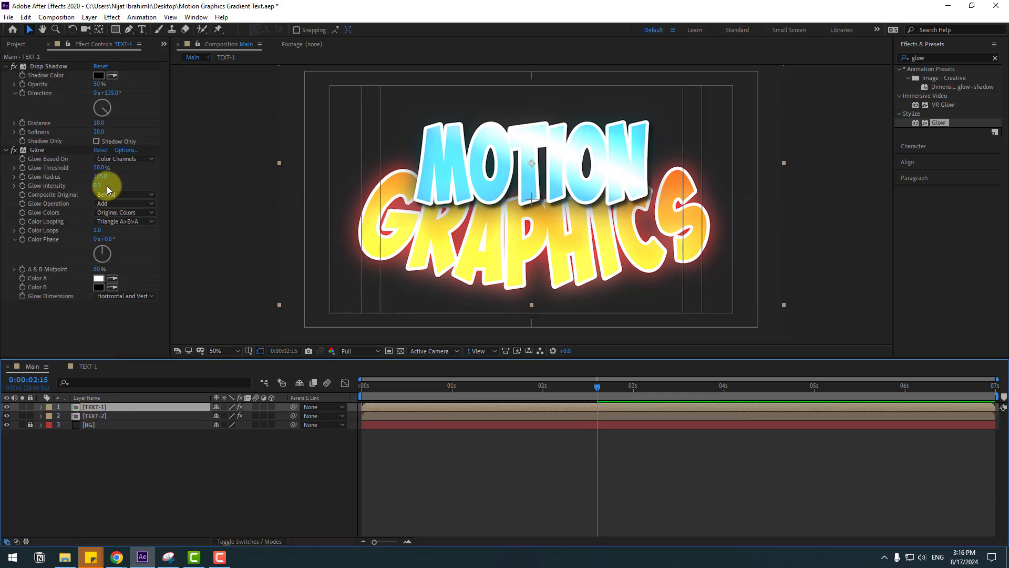
pyautogui.moveTo(101, 178)
pyautogui.mouseDown()
pyautogui.moveTo(139, 164)
pyautogui.moveTo(78, 180)
pyautogui.moveTo(112, 175)
pyautogui.mouseUp()
pyautogui.click(519, 476)
pyautogui.press('space')
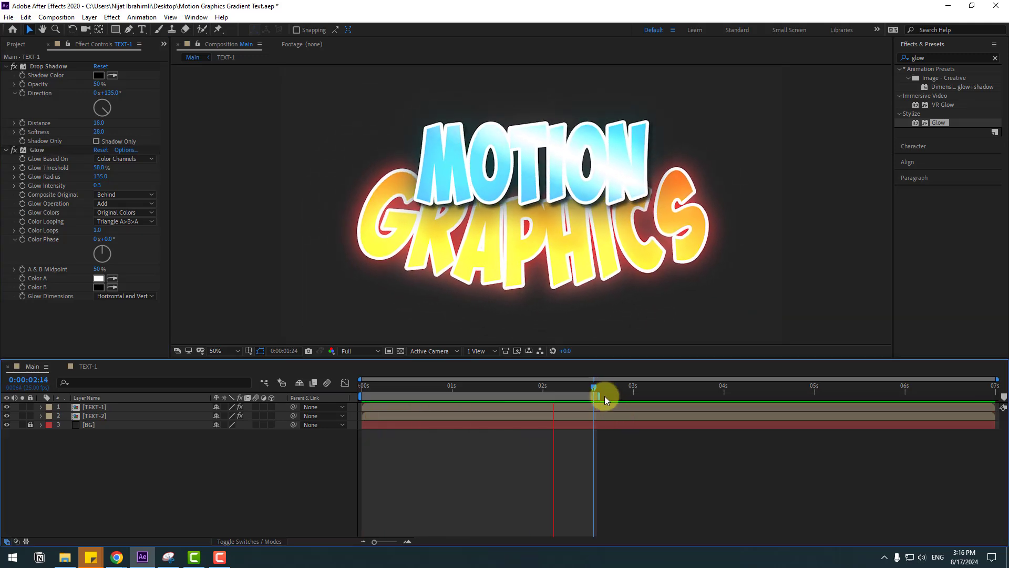
pyautogui.press('space')
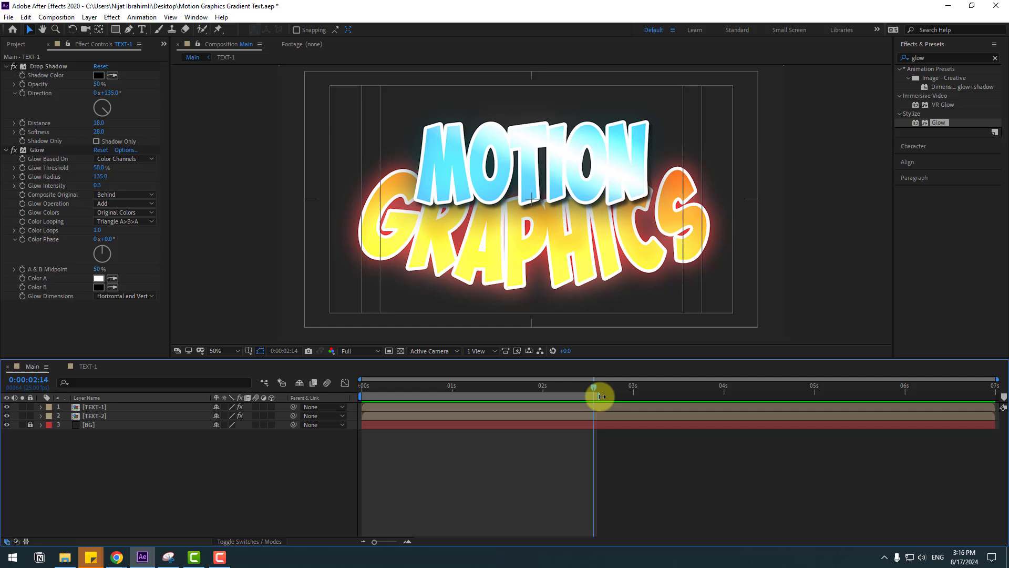
pyautogui.click(358, 355)
pyautogui.click(361, 408)
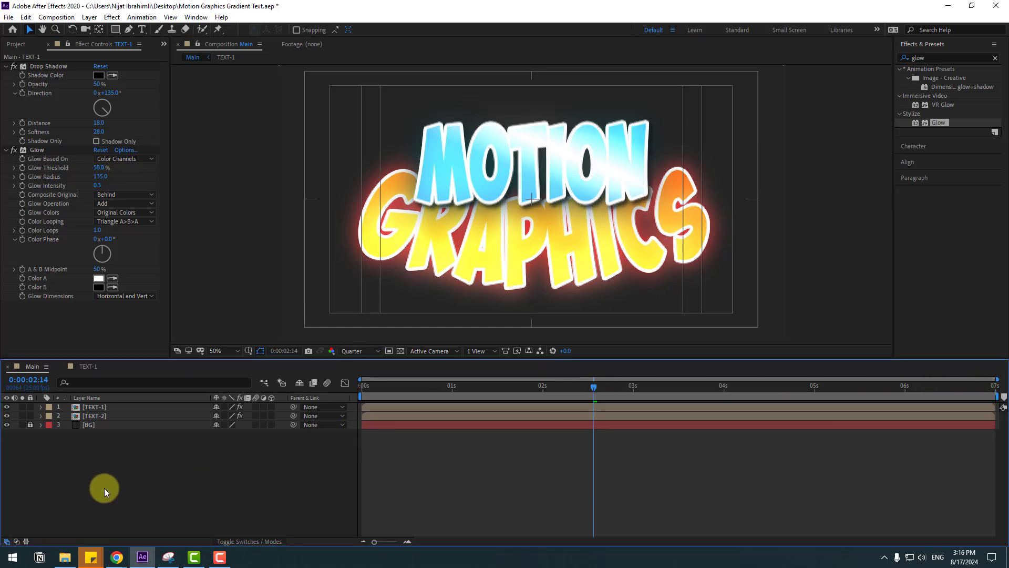
pyautogui.rightClick(85, 488)
# Add a new adjustment layer carrying the Wiggle - position preset.
pyautogui.moveTo(180, 375)
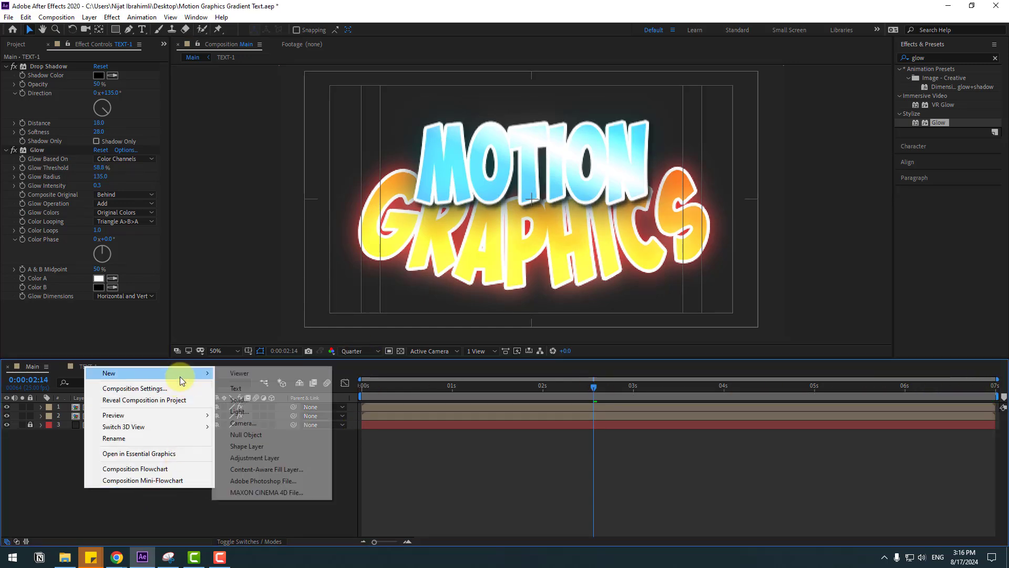
pyautogui.click(254, 459)
pyautogui.click(935, 59)
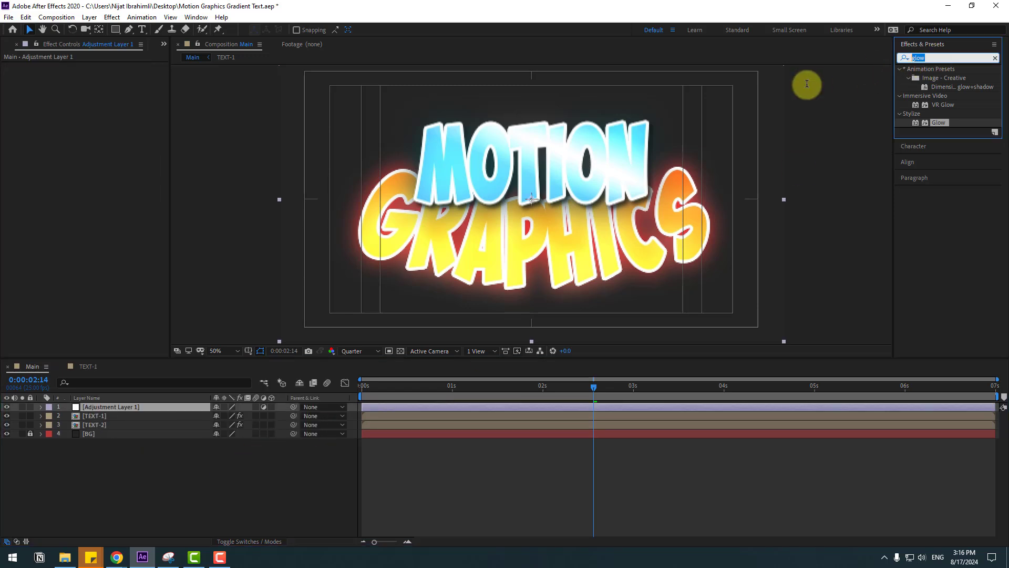
pyautogui.write('wiggl')
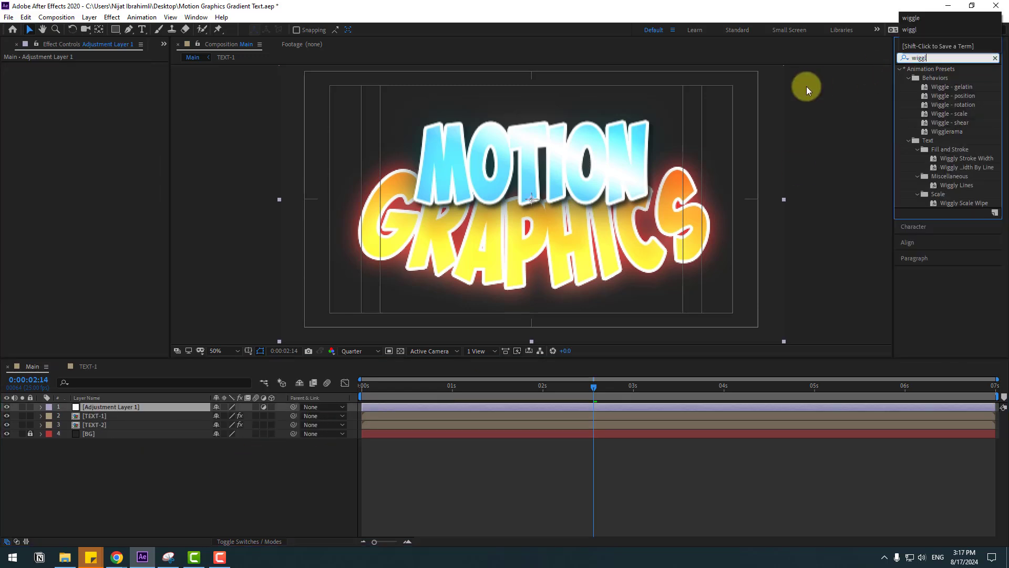
pyautogui.moveTo(957, 95); pyautogui.dragTo(119, 406)
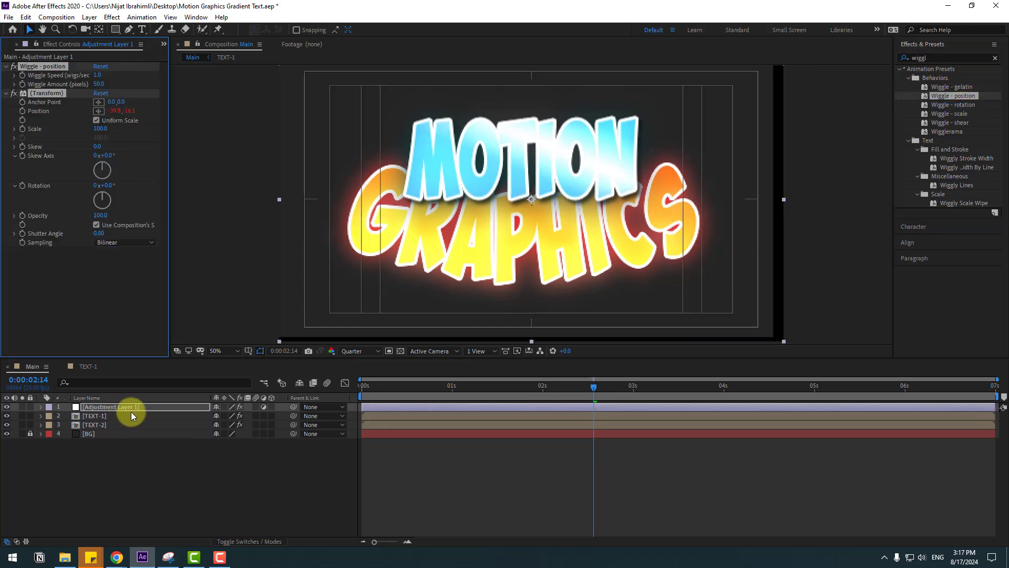
# Unlock the BG layer, scale it to 141%, and preview the camera shake.
pyautogui.click(31, 433)
pyautogui.click(82, 435)
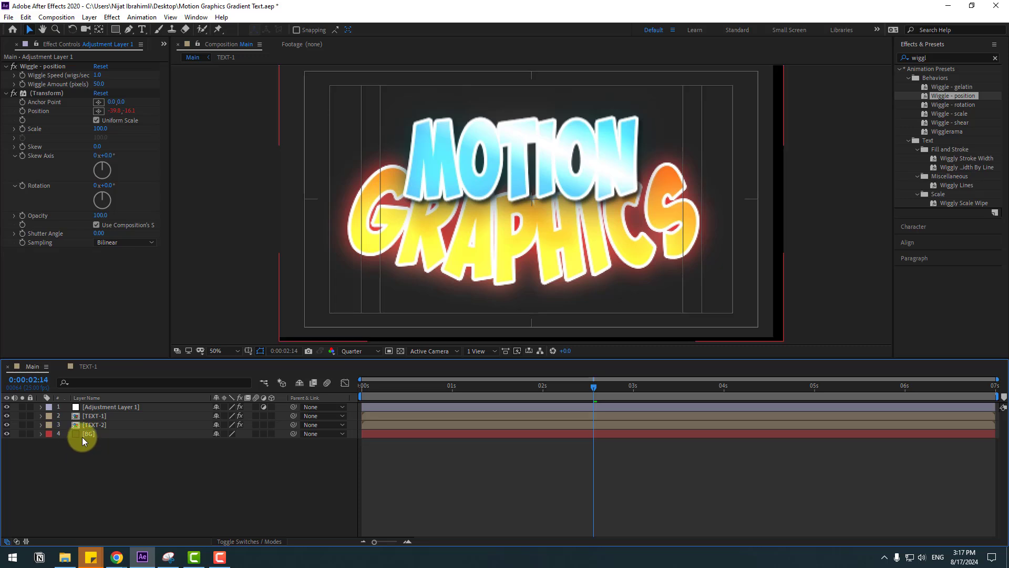
pyautogui.press('s')
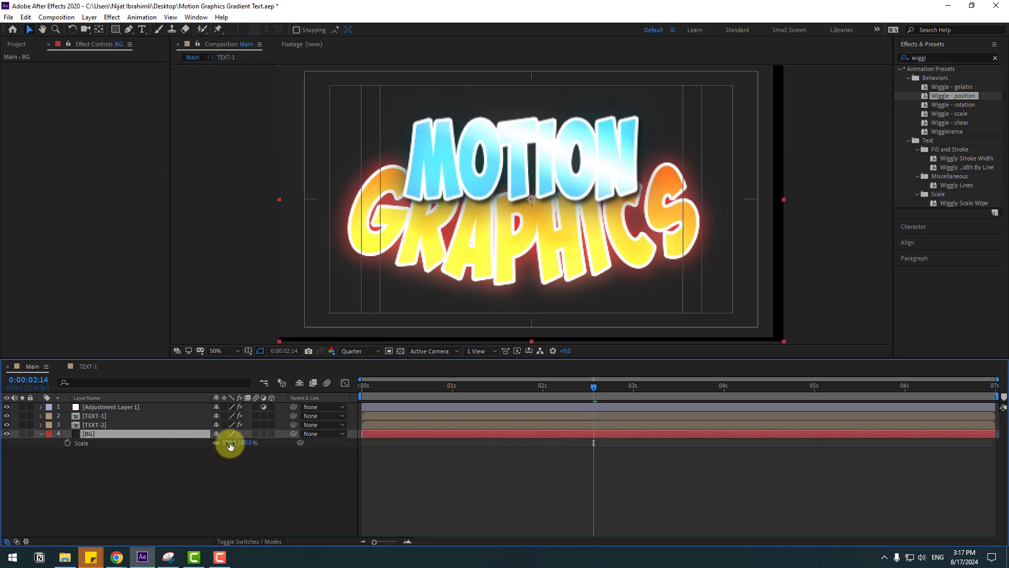
pyautogui.moveTo(230, 446); pyautogui.dragTo(251, 439)
pyautogui.click(41, 434)
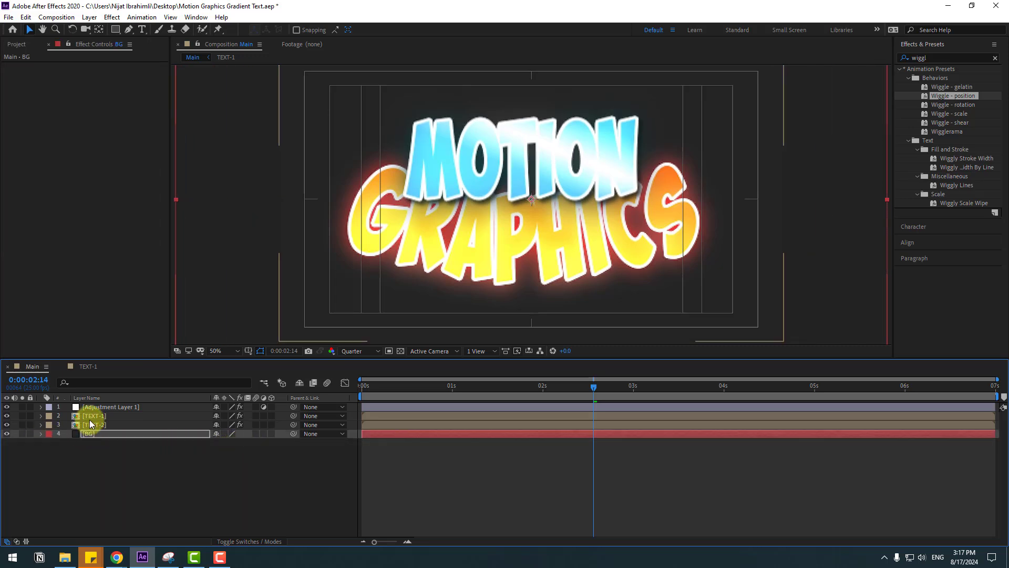
pyautogui.click(400, 462)
pyautogui.press('space')
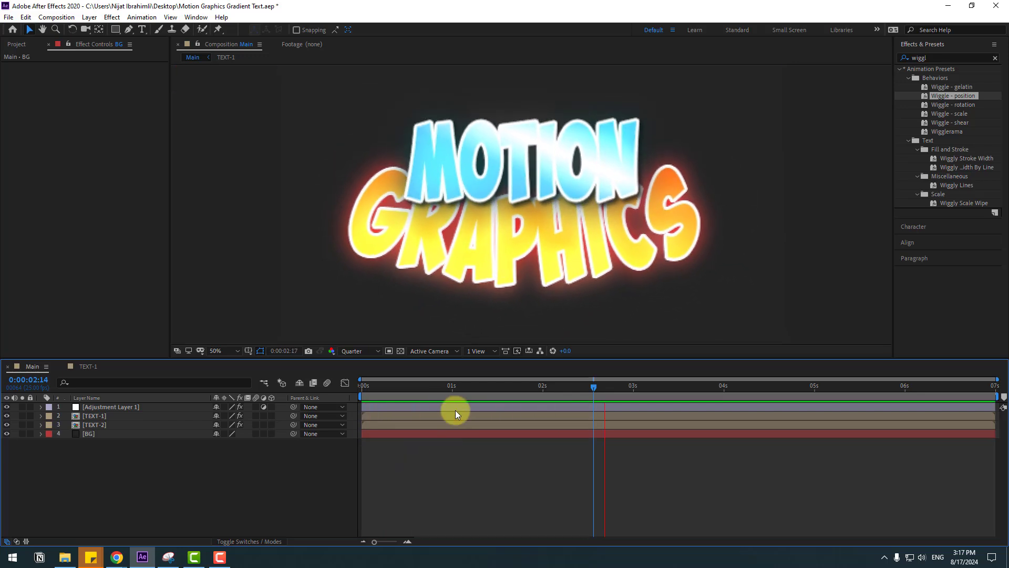
pyautogui.click(427, 392)
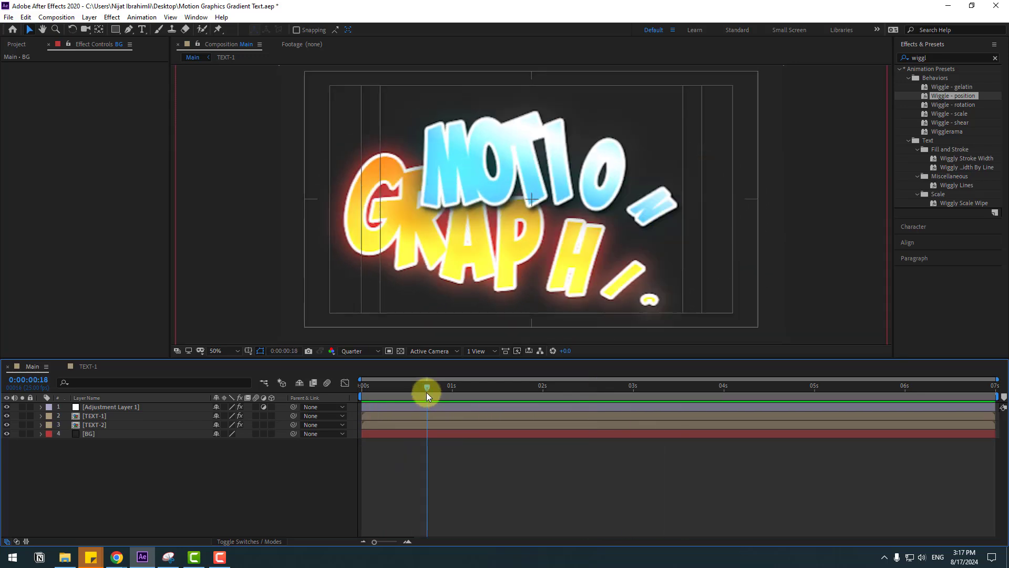
pyautogui.click(112, 408)
pyautogui.click(98, 84)
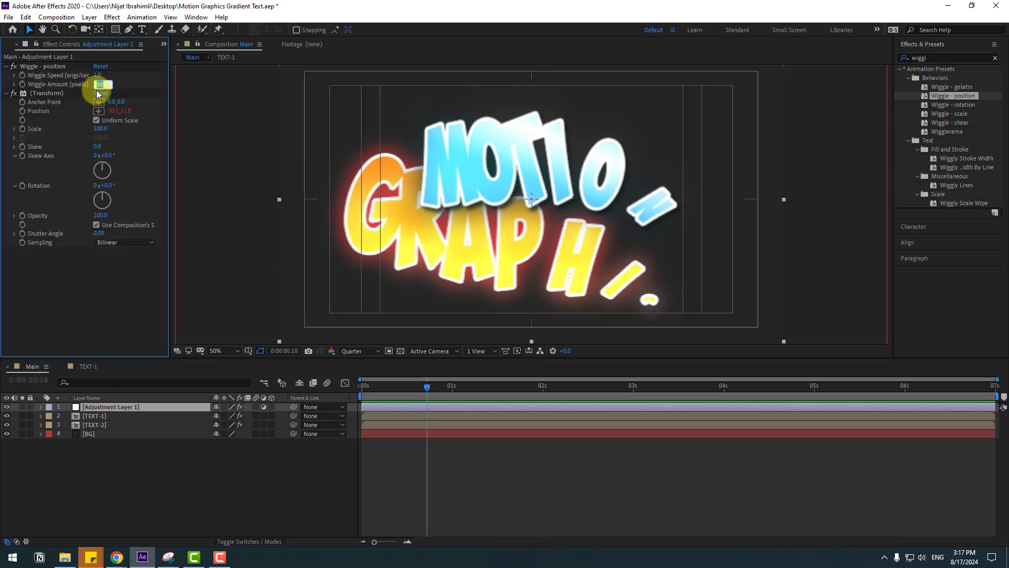